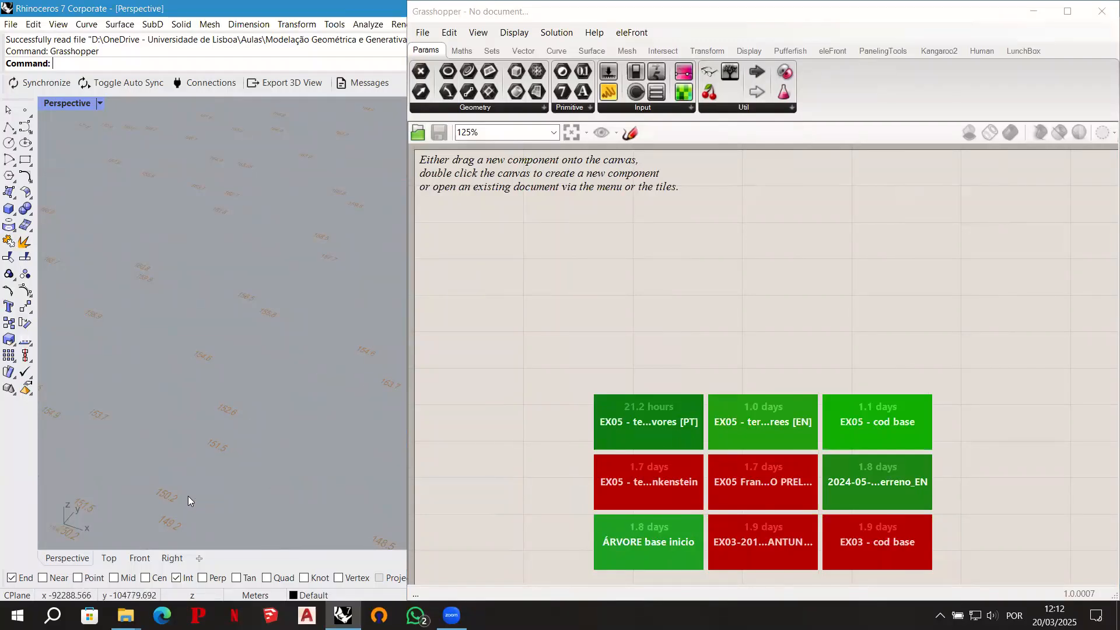
pyautogui.scroll(-3, 252, 485)
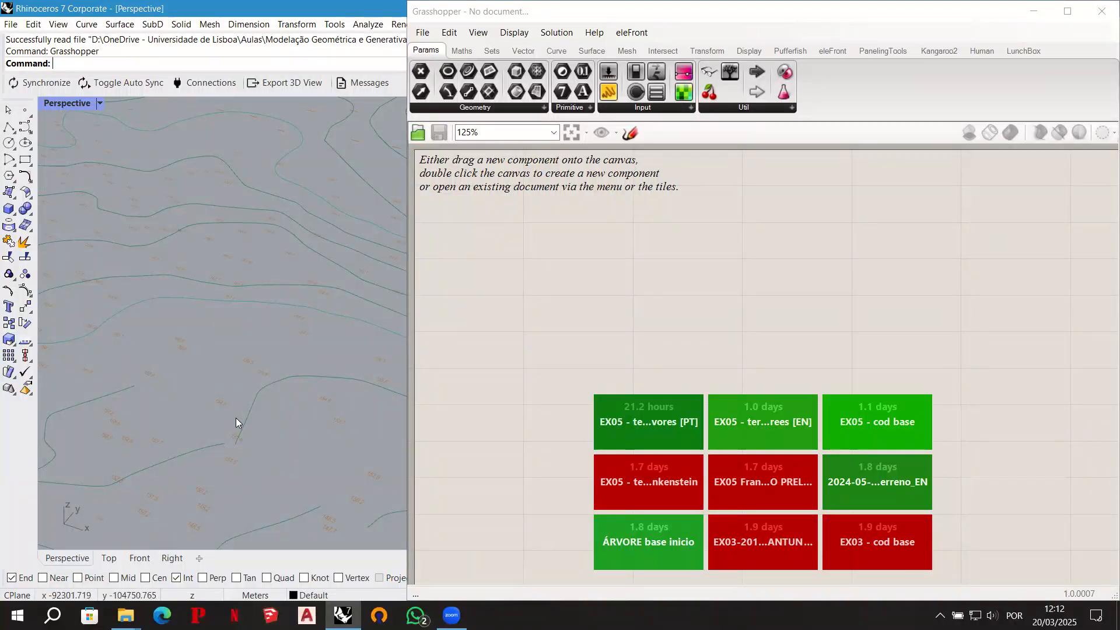
pyautogui.scroll(3, 258, 433)
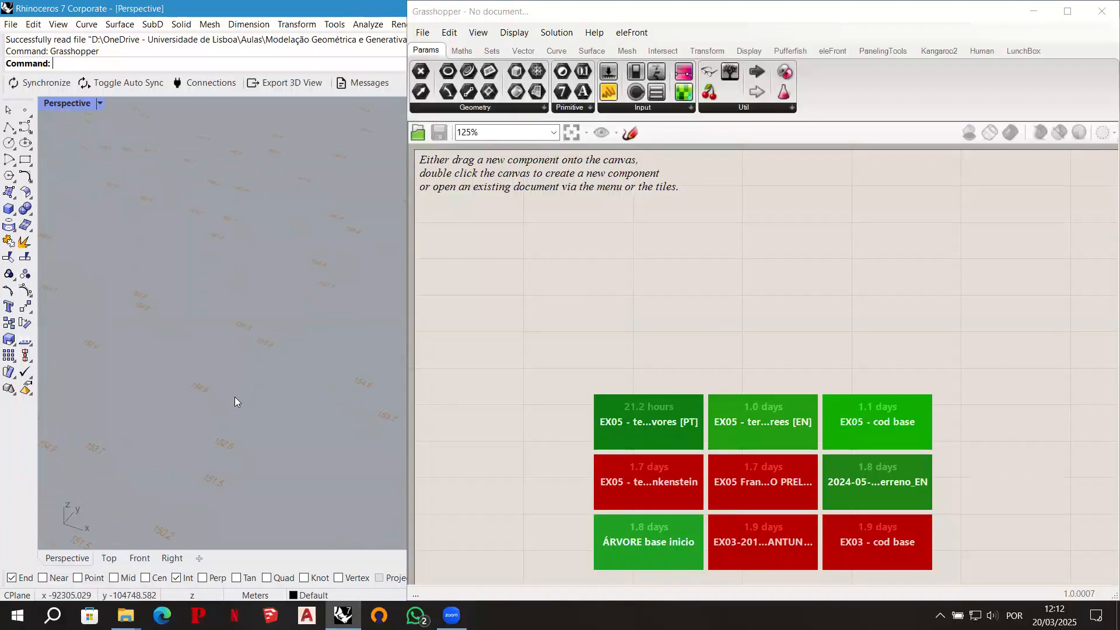
pyautogui.moveTo(257, 352); pyautogui.dragTo(270, 289, button='right')
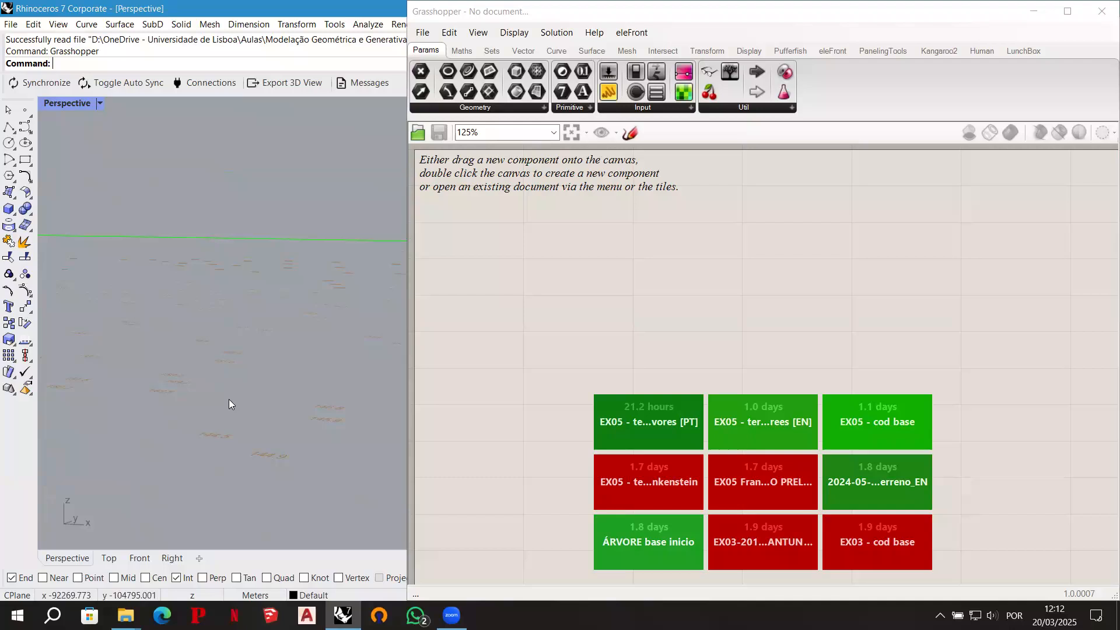
# - Sketch a horizontal line with crosses along it on the Grasshopper canvas and write 144.9 and 145.2 below the first two crosses
pyautogui.click(629, 134)
pyautogui.moveTo(513, 332)
pyautogui.mouseDown()
pyautogui.moveTo(742, 332)
pyautogui.moveTo(514, 334)
pyautogui.moveTo(627, 339)
pyautogui.mouseUp()
pyautogui.moveTo(623, 328)
pyautogui.mouseDown()
pyautogui.moveTo(613, 338)
pyautogui.moveTo(728, 337)
pyautogui.moveTo(715, 337)
pyautogui.mouseUp()
pyautogui.moveTo(505, 359)
pyautogui.mouseDown()
pyautogui.moveTo(508, 369)
pyautogui.moveTo(587, 362)
pyautogui.moveTo(592, 375)
pyautogui.moveTo(617, 374)
pyautogui.mouseUp()
pyautogui.click(534, 370)
pyautogui.click(601, 374)
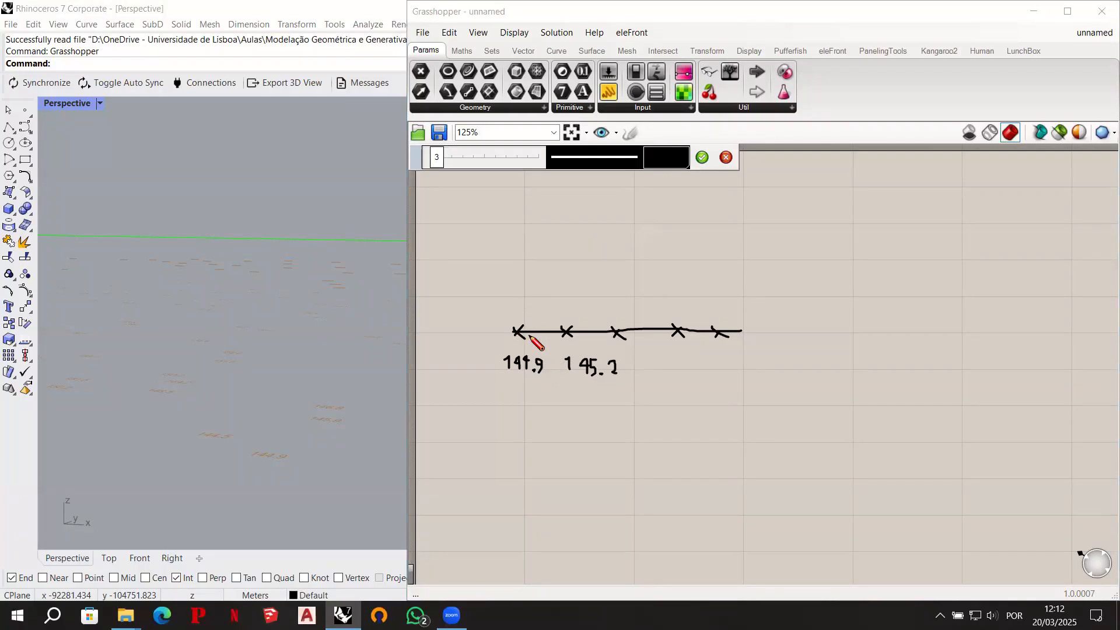
# - Draw upward arrows from the first two crosses labelled z=144.9 and z=145.2, box the lower 145.2 label, mark the arrow tips, and discard the sketch
pyautogui.moveTo(516, 331); pyautogui.dragTo(520, 222)
pyautogui.moveTo(564, 333); pyautogui.dragTo(563, 197)
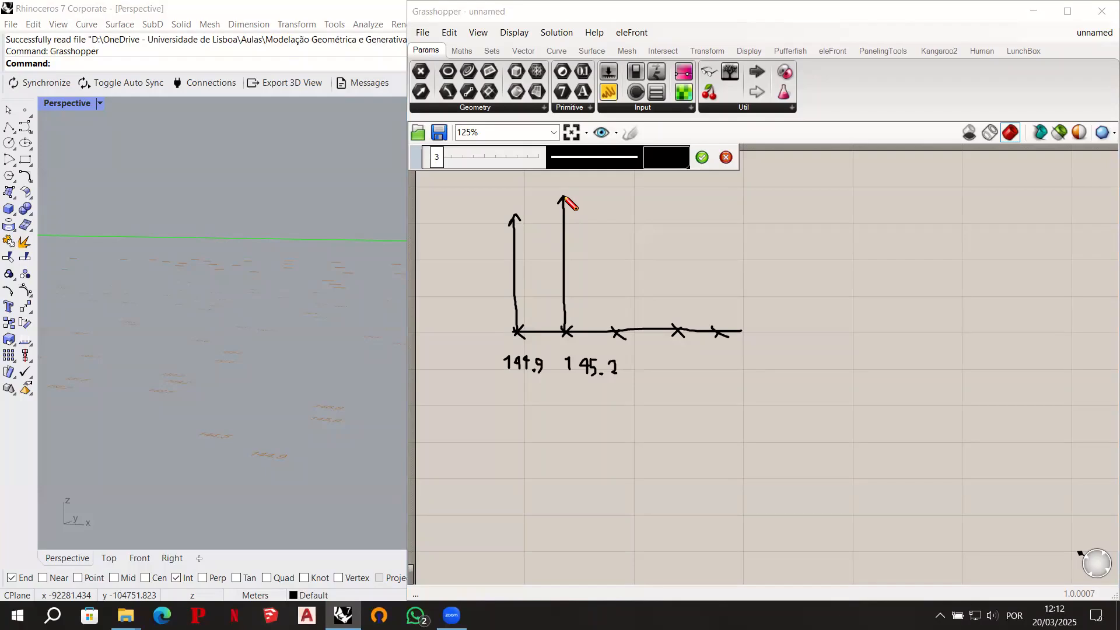
pyautogui.moveTo(453, 200)
pyautogui.mouseDown()
pyautogui.moveTo(483, 214)
pyautogui.moveTo(503, 201)
pyautogui.moveTo(503, 212)
pyautogui.mouseUp()
pyautogui.moveTo(548, 184); pyautogui.dragTo(588, 191)
pyautogui.moveTo(516, 181); pyautogui.dragTo(542, 185)
pyautogui.moveTo(561, 356)
pyautogui.mouseDown()
pyautogui.moveTo(561, 376)
pyautogui.moveTo(591, 356)
pyautogui.moveTo(620, 357)
pyautogui.moveTo(621, 378)
pyautogui.moveTo(599, 380)
pyautogui.moveTo(622, 381)
pyautogui.mouseUp()
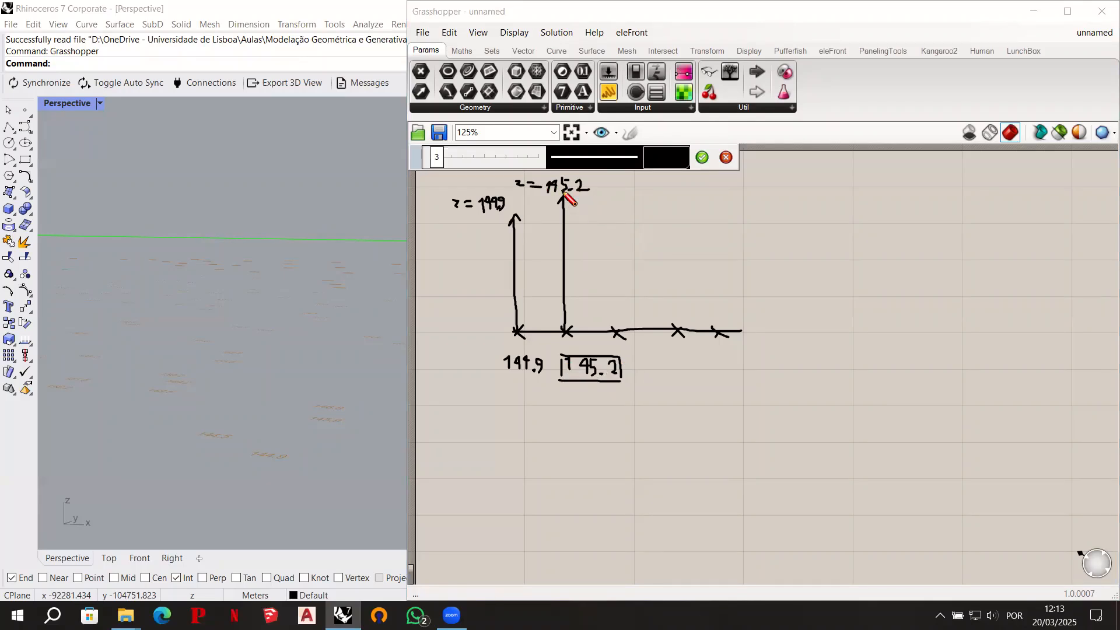
pyautogui.moveTo(509, 207)
pyautogui.mouseDown()
pyautogui.moveTo(521, 220)
pyautogui.moveTo(511, 223)
pyautogui.mouseUp()
pyautogui.moveTo(561, 195); pyautogui.dragTo(560, 202)
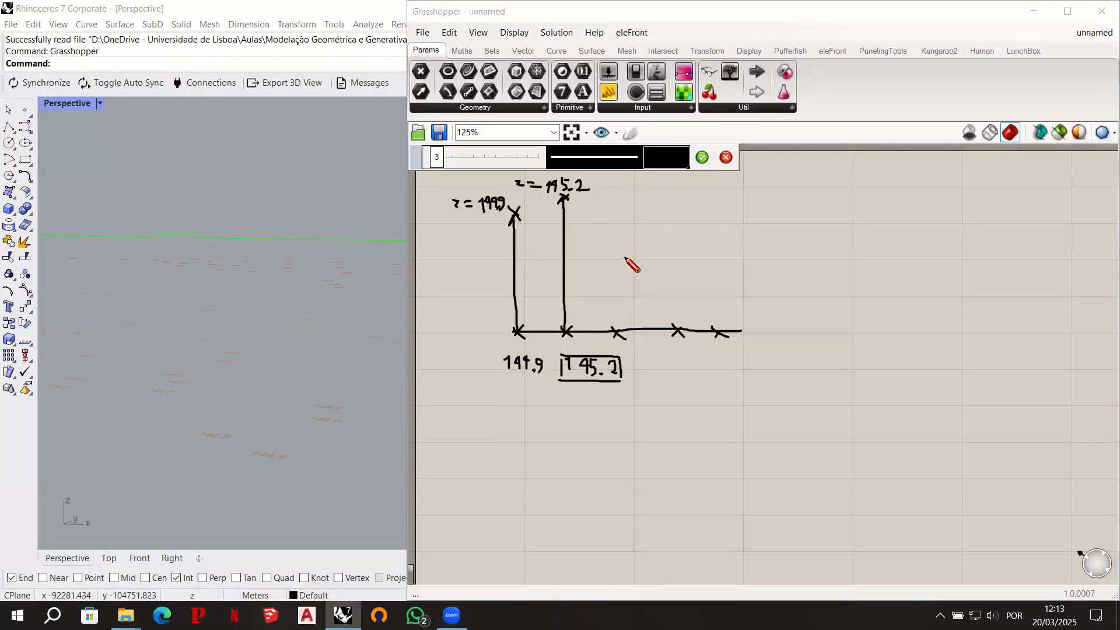
pyautogui.click(726, 157)
# - Run the PackageManager command in Rhino and list the installed packages
pyautogui.scroll(-4, 275, 364)
pyautogui.scroll(-8, 292, 313)
pyautogui.moveTo(288, 310); pyautogui.dragTo(465, 329, button='right')
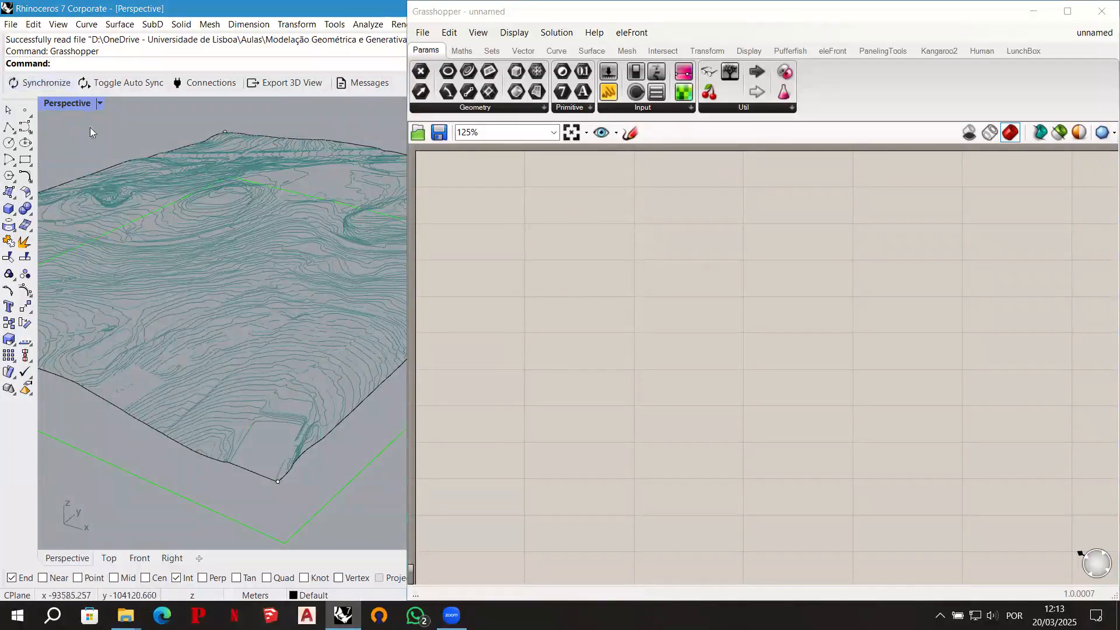
pyautogui.write('PackageManager')
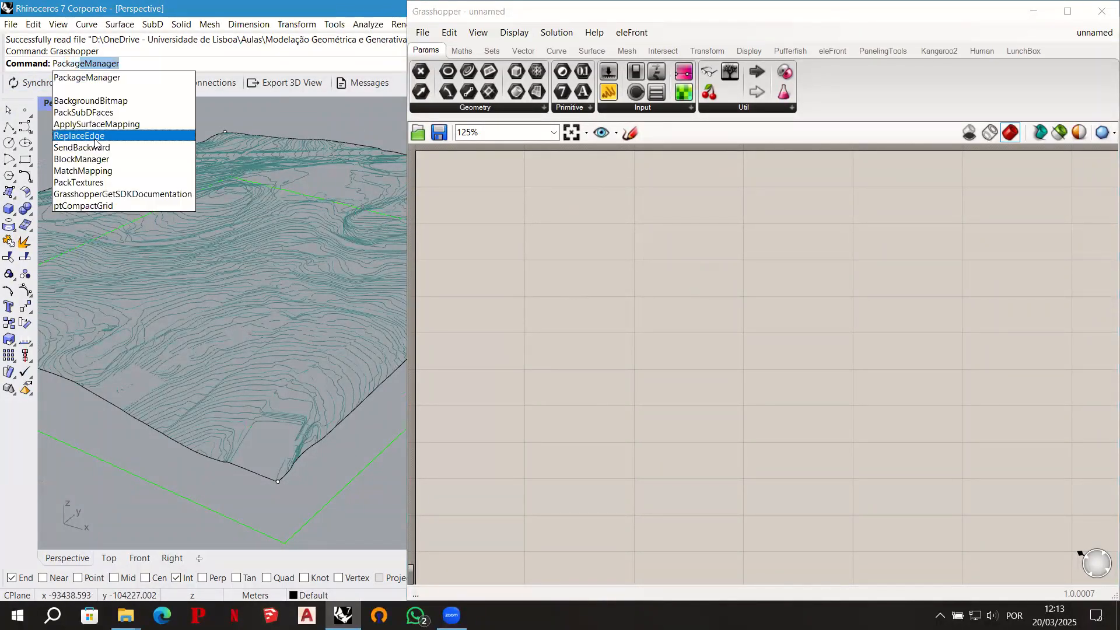
pyautogui.click(102, 84)
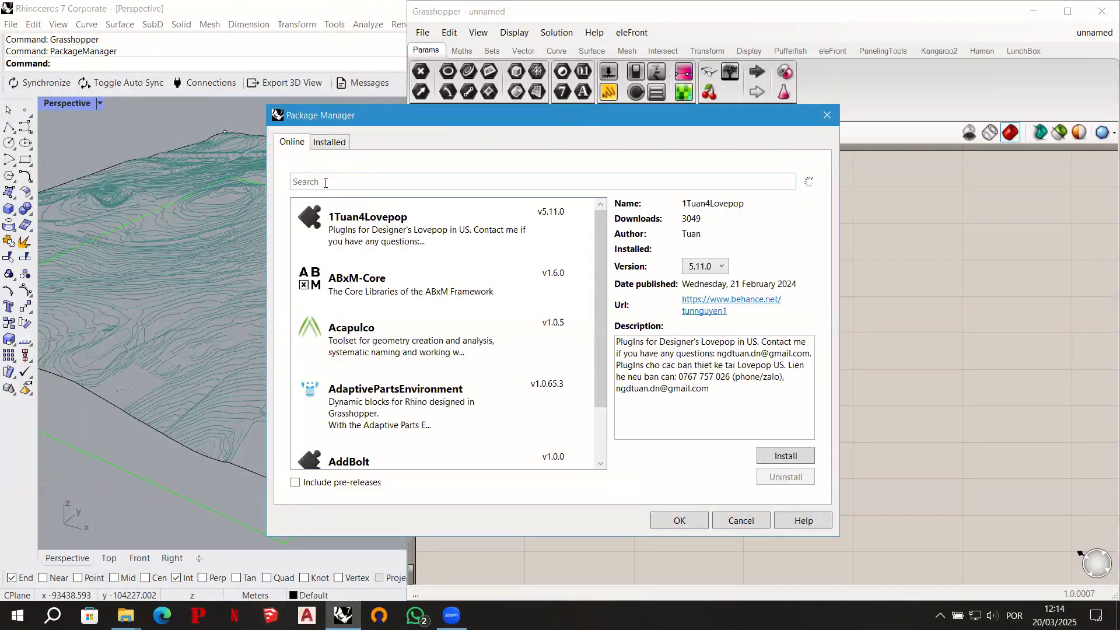
pyautogui.click(326, 183)
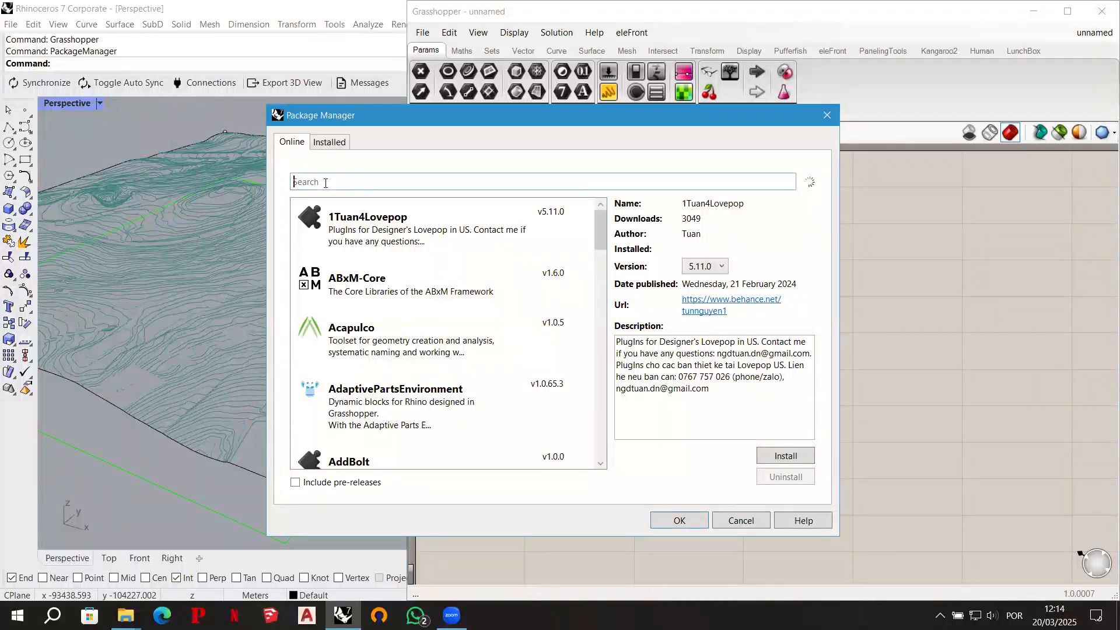
pyautogui.click(333, 146)
# - Review the details of the installed EleFront, human and LunchBox packages, and close the Package Manager without changing anything
pyautogui.click(416, 227)
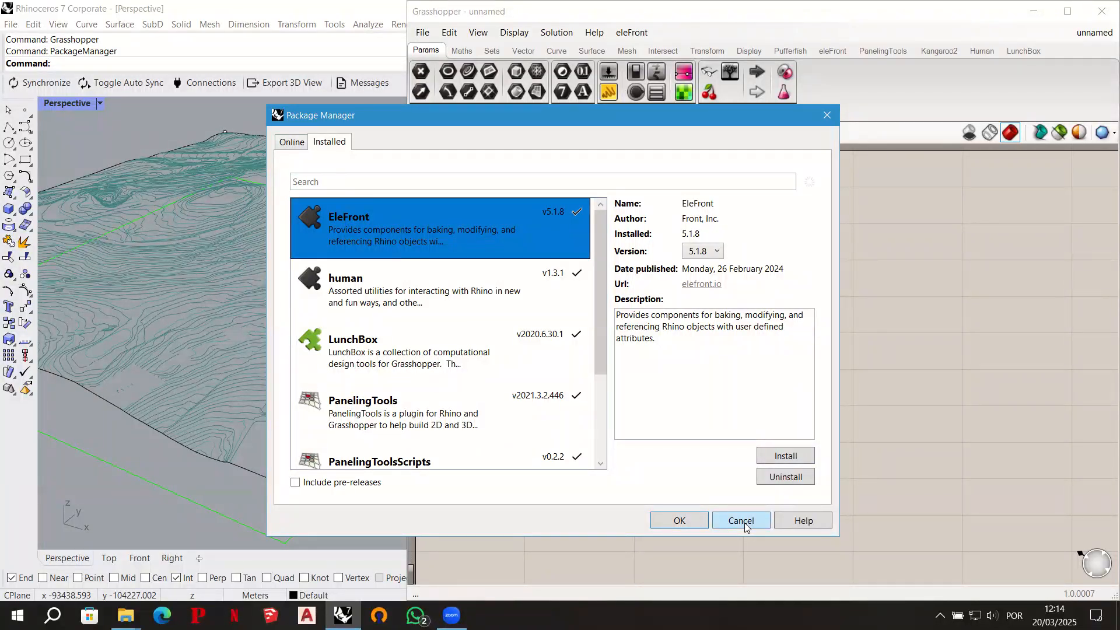
pyautogui.click(442, 272)
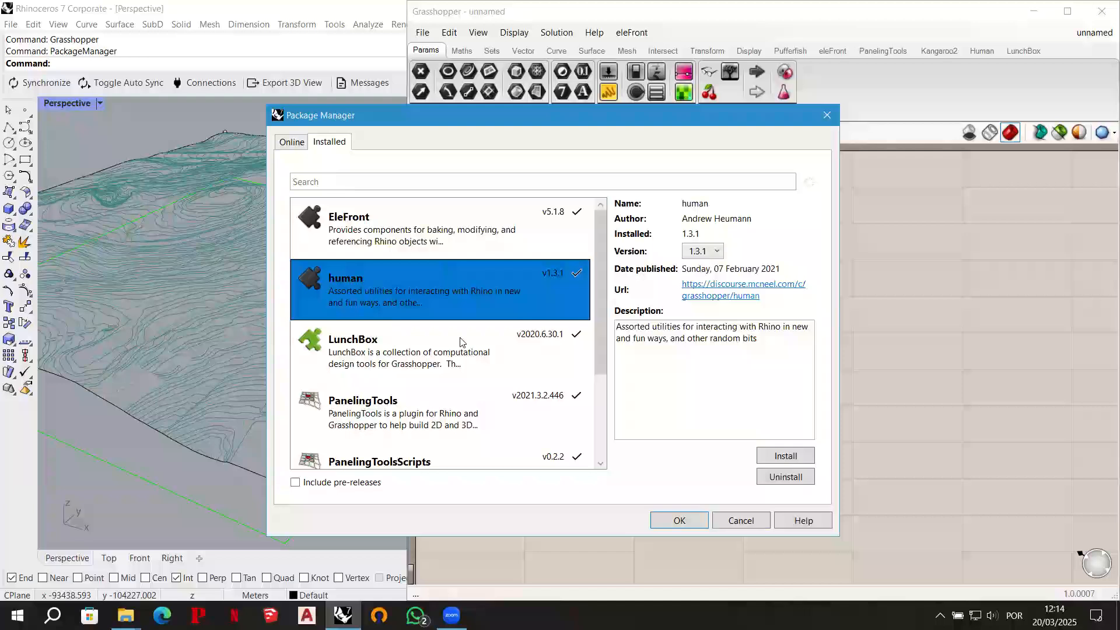
pyautogui.click(460, 339)
pyautogui.click(431, 282)
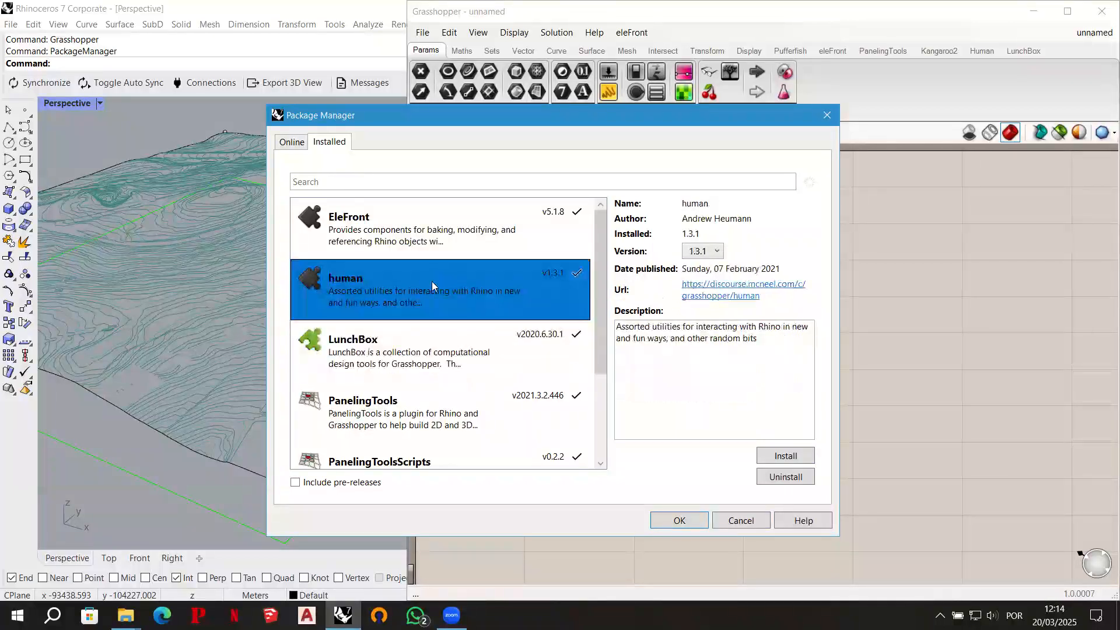
pyautogui.click(456, 335)
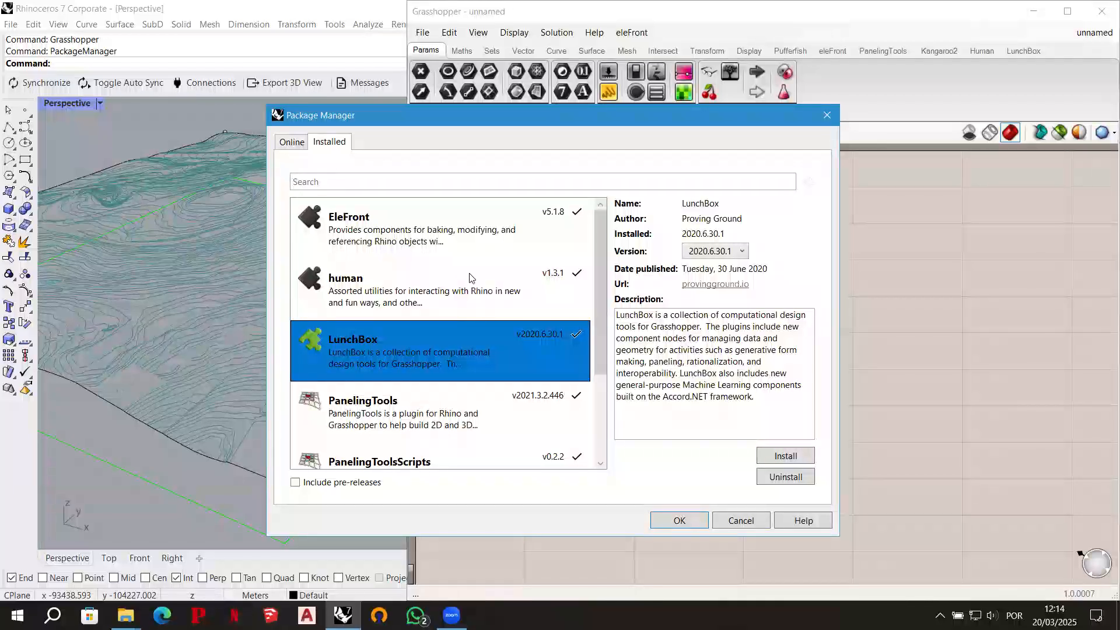
pyautogui.click(397, 280)
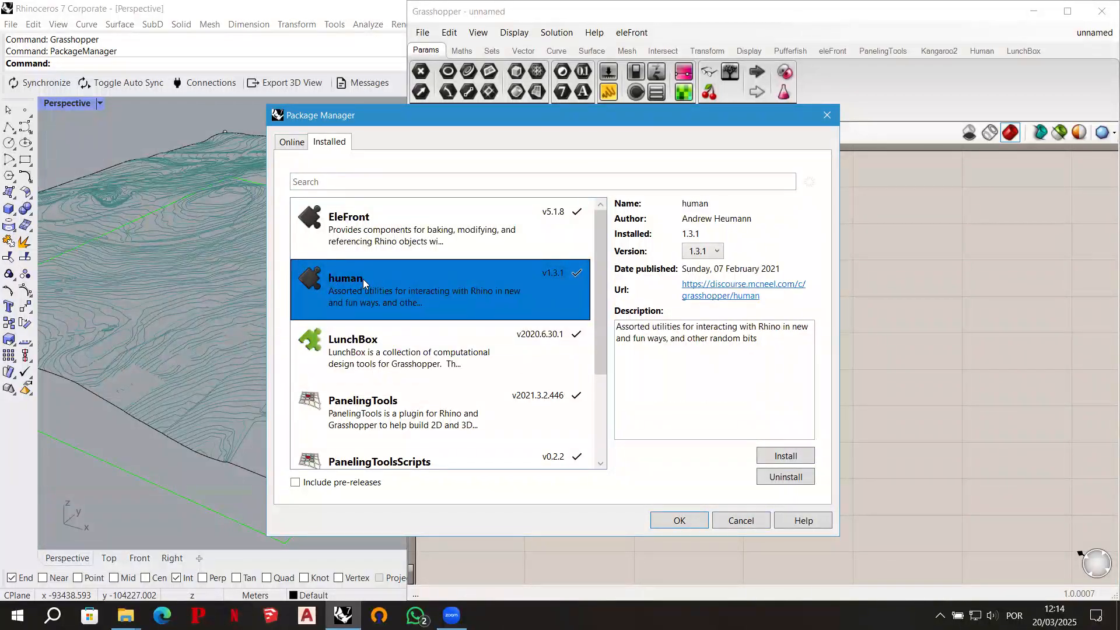
pyautogui.click(403, 346)
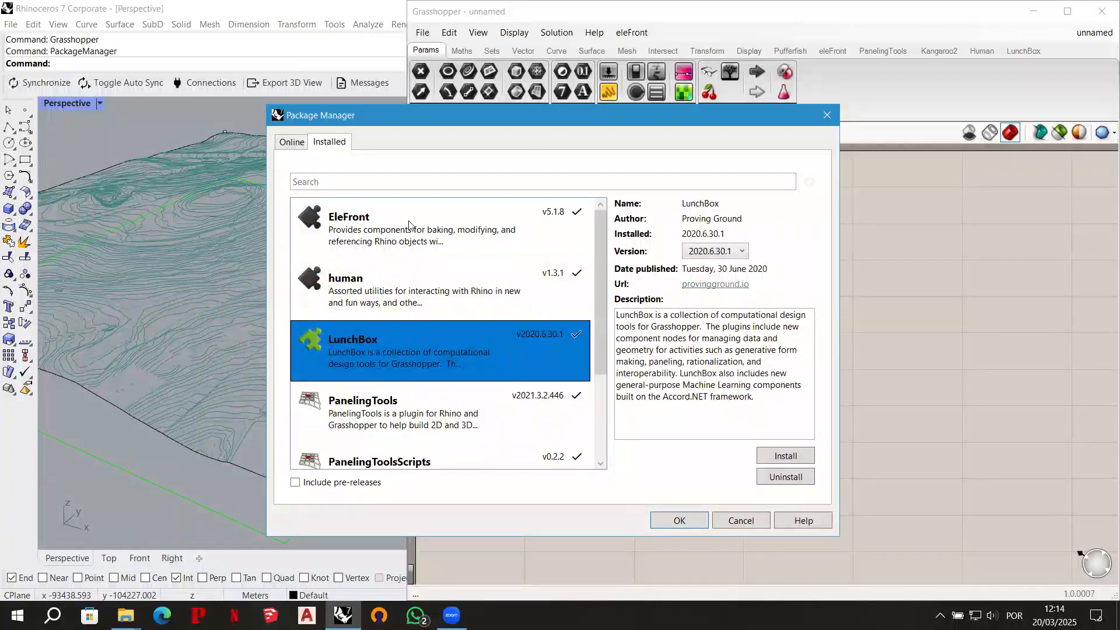
pyautogui.click(407, 236)
pyautogui.click(406, 283)
pyautogui.click(416, 330)
pyautogui.click(413, 273)
pyautogui.click(412, 215)
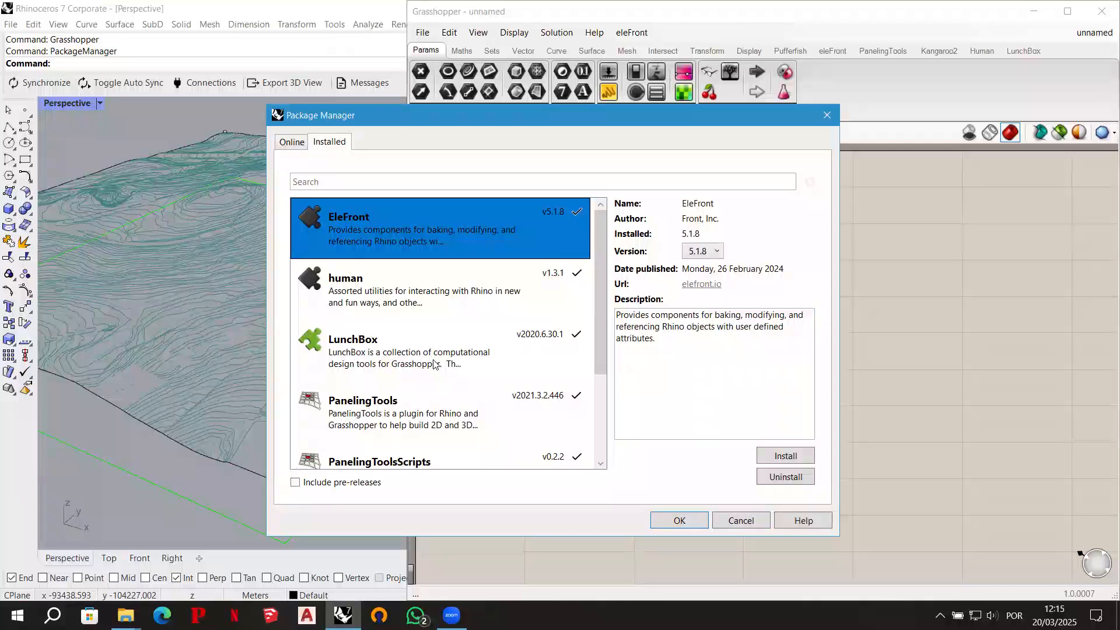
pyautogui.click(738, 521)
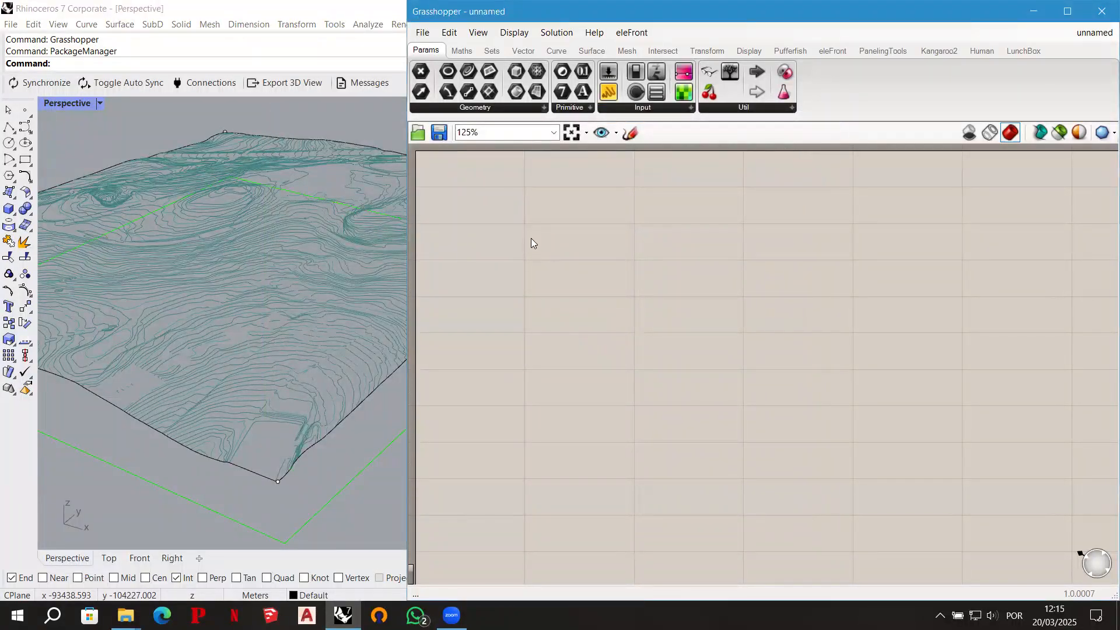
# - Add EleFront's Reference by Layer component to the Grasshopper canvas and reveal its component category
pyautogui.moveTo(335, 264); pyautogui.dragTo(333, 268, button='right')
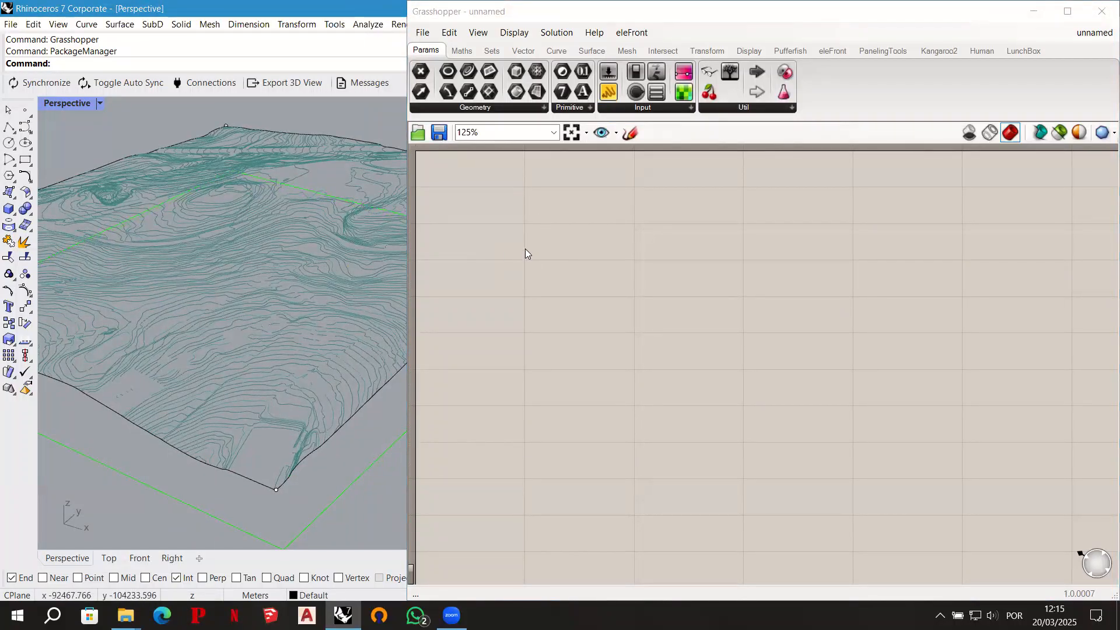
pyautogui.doubleClick(562, 284)
pyautogui.write('ref')
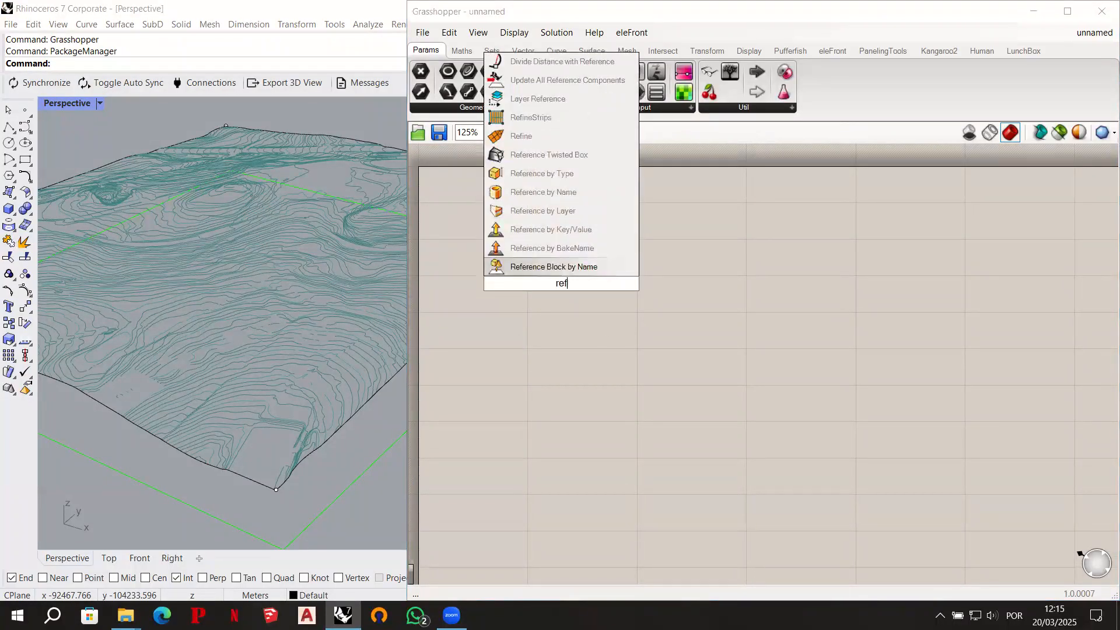
pyautogui.write('eren')
pyautogui.write('c')
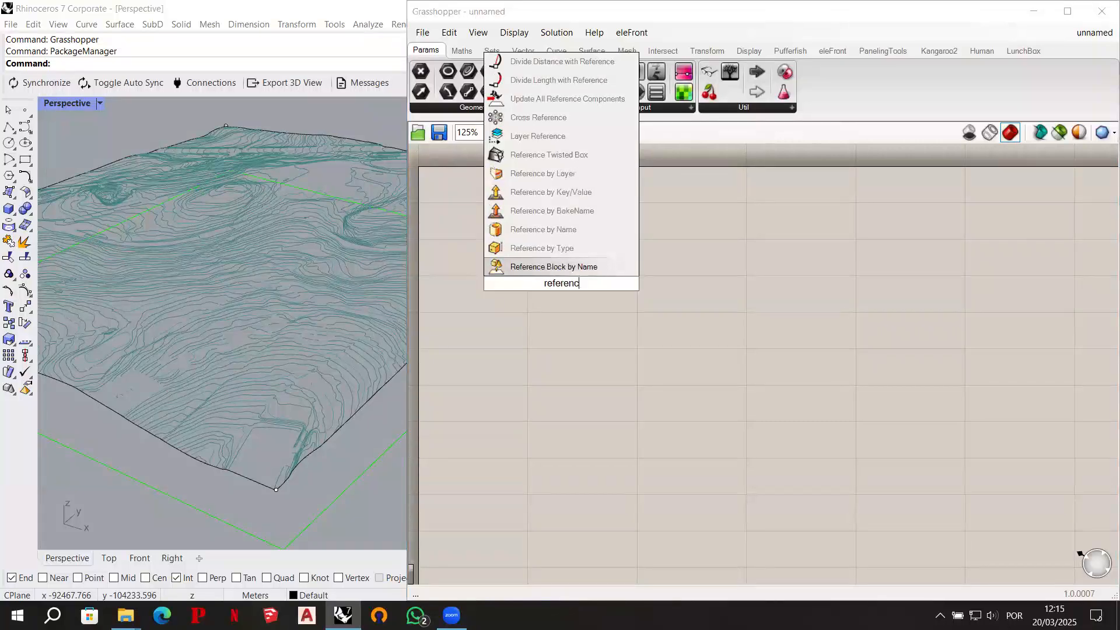
pyautogui.write('e by layer')
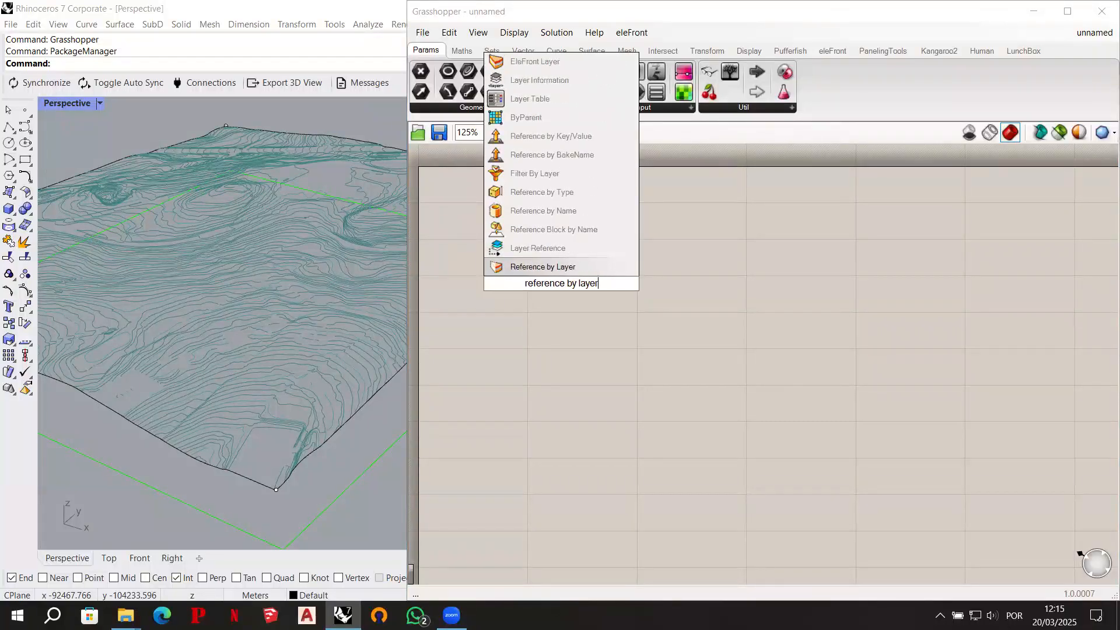
pyautogui.click(583, 269)
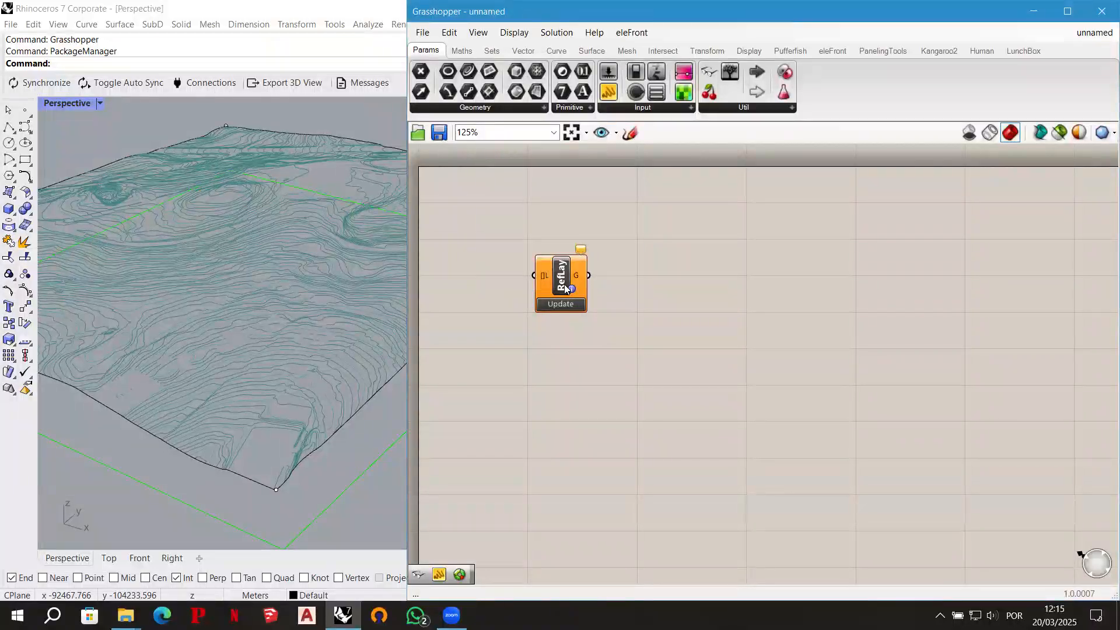
pyautogui.keyDown('ctrl'); pyautogui.keyDown('alt'); pyautogui.click(565, 287); pyautogui.keyUp('alt'); pyautogui.keyUp('ctrl')
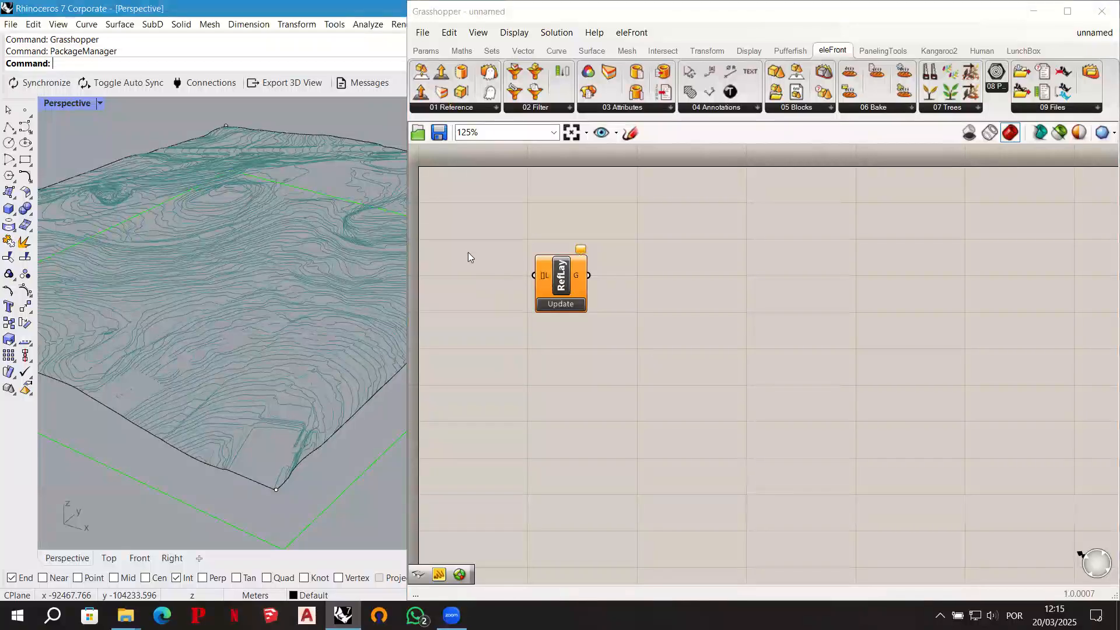
# - Reposition the Reference by Layer component on the canvas to leave room in front of its input
pyautogui.scroll(2, 466, 230)
pyautogui.moveTo(465, 230); pyautogui.dragTo(561, 261, button='right')
pyautogui.moveTo(645, 329); pyautogui.dragTo(717, 335)
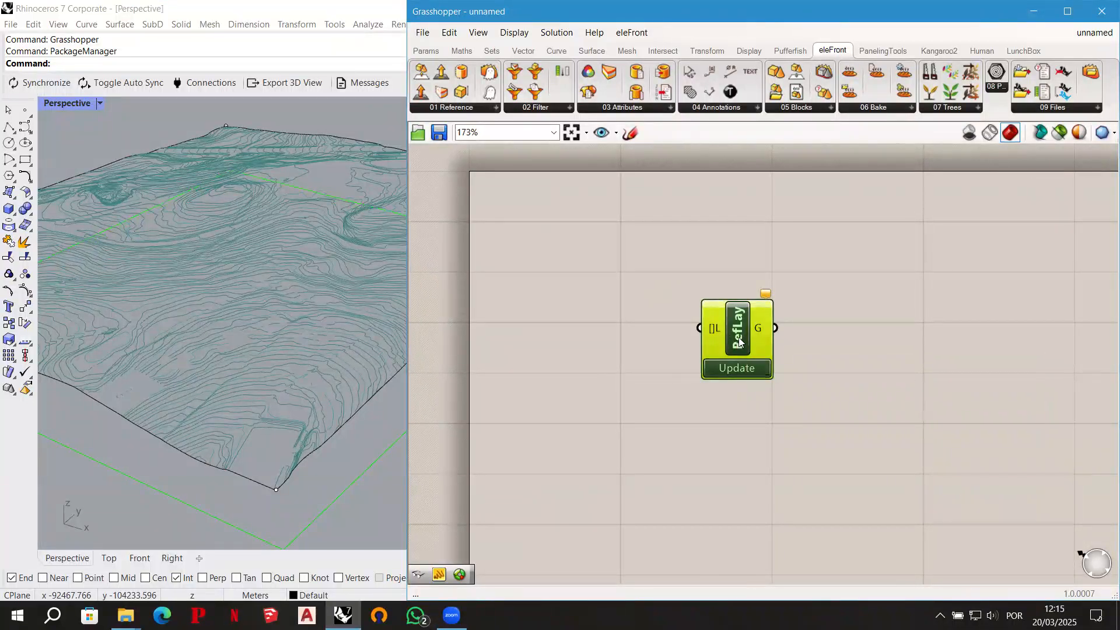
pyautogui.moveTo(739, 342); pyautogui.dragTo(753, 342)
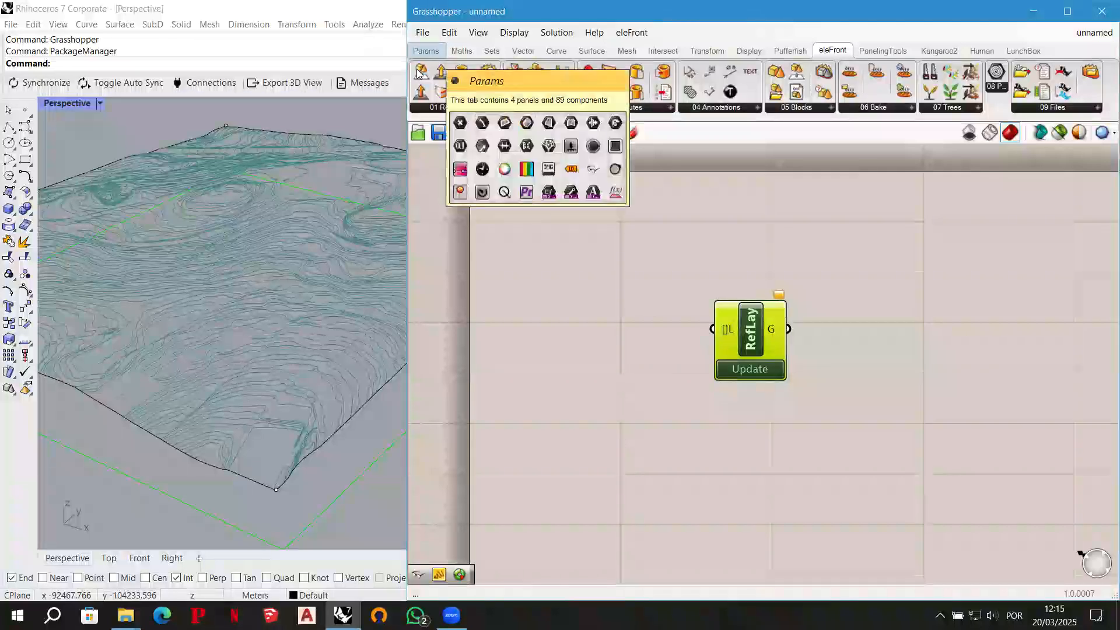
# - Place a panel in front of the Reference by Layer component and enter the layer name TOP_COTAS_TERR in it
pyautogui.click(426, 51)
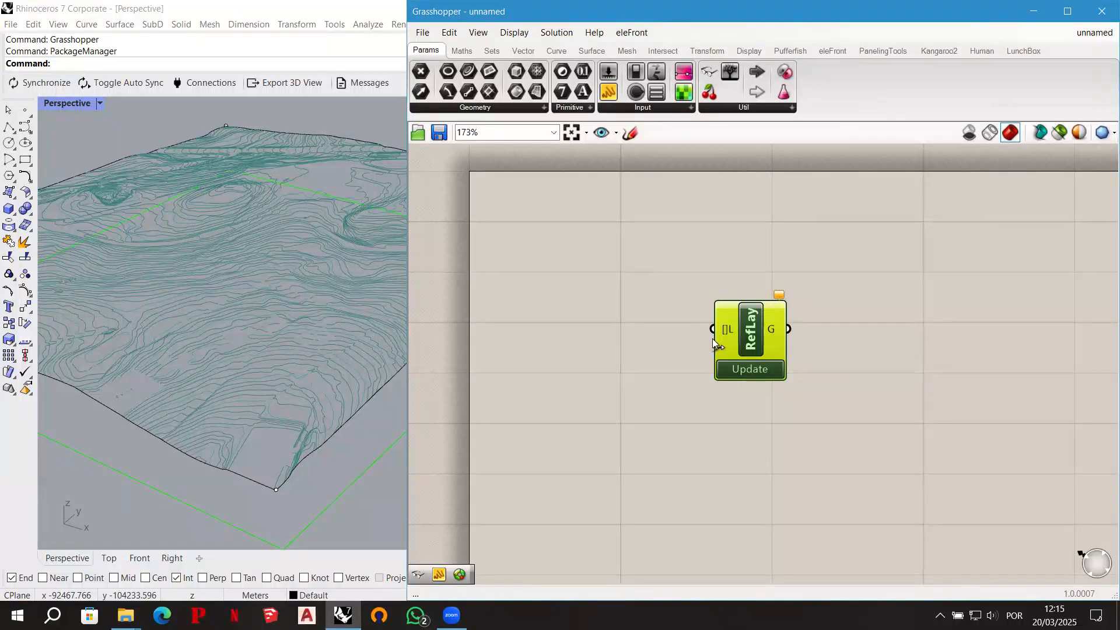
pyautogui.moveTo(611, 96); pyautogui.dragTo(586, 337)
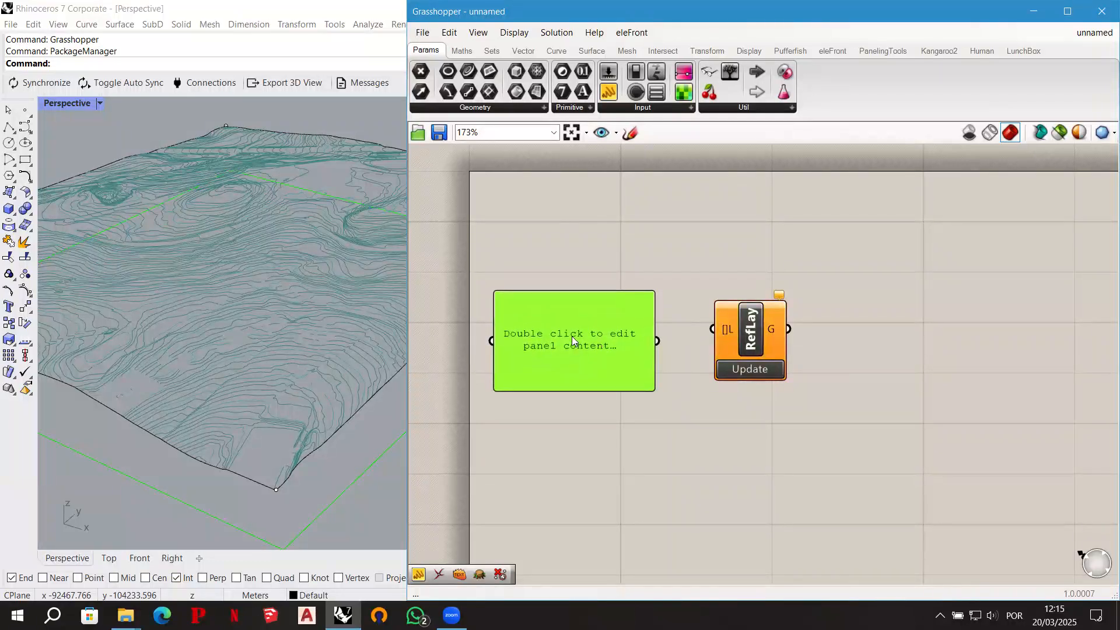
pyautogui.doubleClick(576, 341)
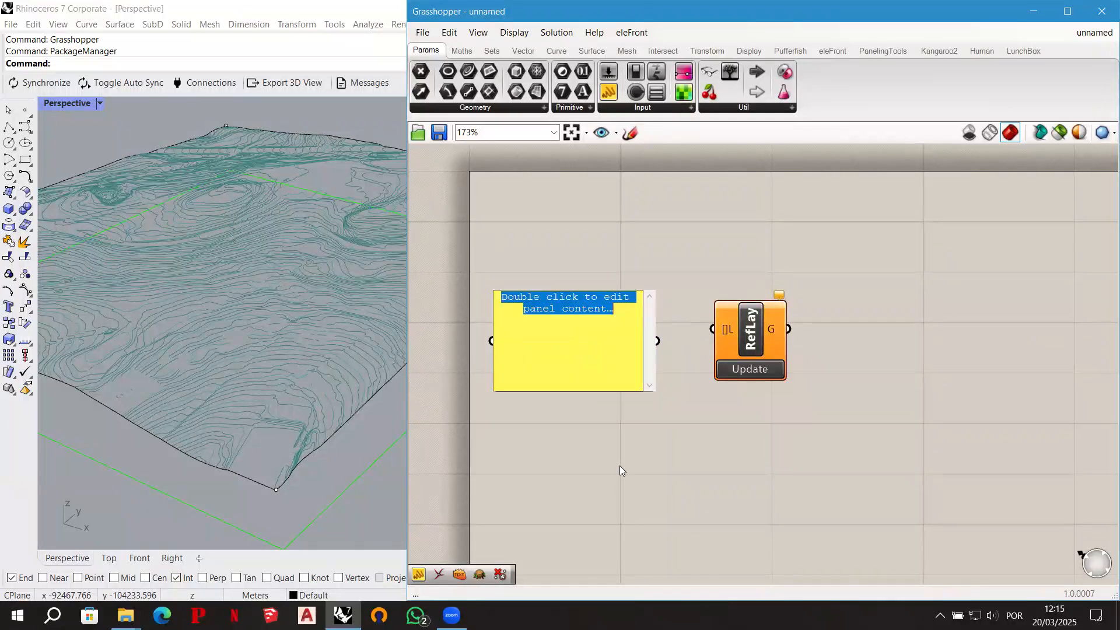
pyautogui.write('TOP')
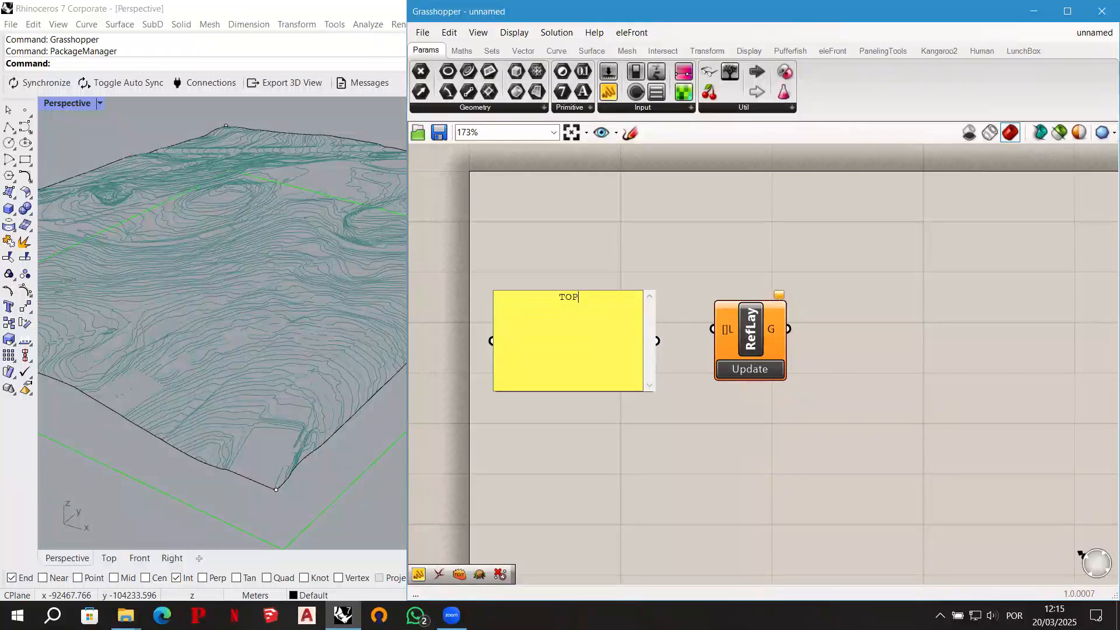
pyautogui.write('_COTAS_TERR')
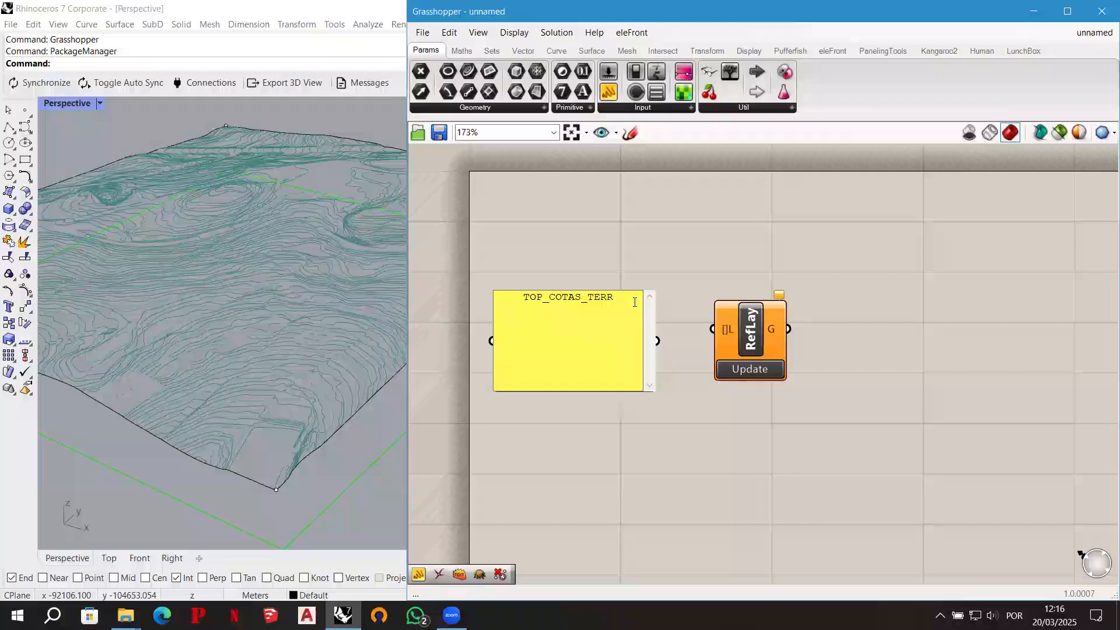
pyautogui.click(643, 235)
pyautogui.click(645, 405)
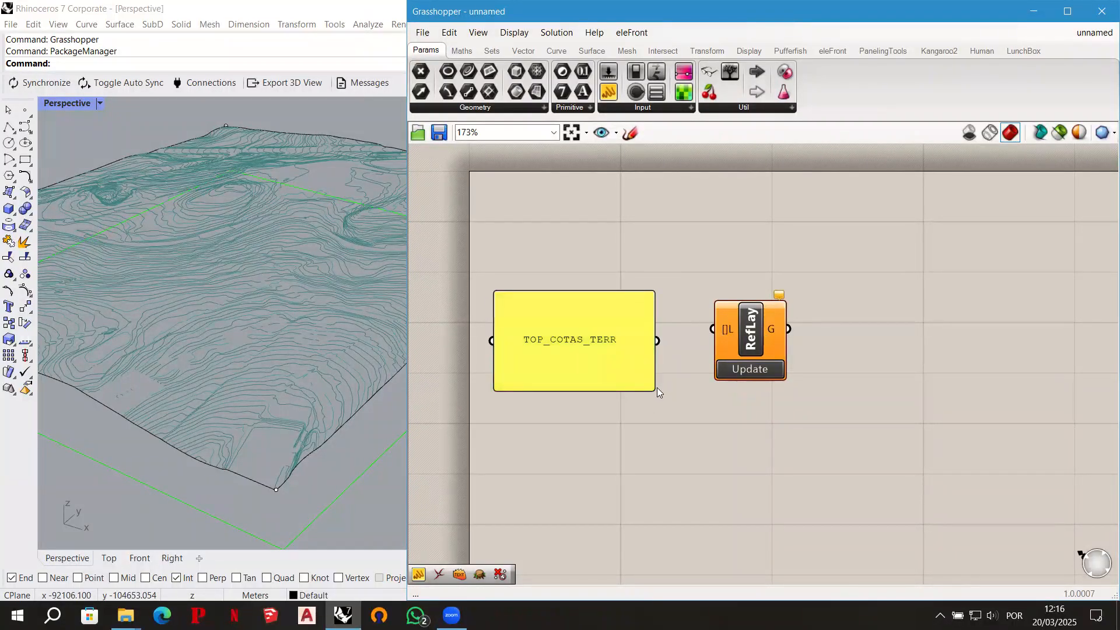
# - Shrink the TOP_COTAS_TERR panel to a single line and wire it into the layer input of Reference by Layer
pyautogui.moveTo(657, 387); pyautogui.dragTo(749, 340)
pyautogui.click(746, 339)
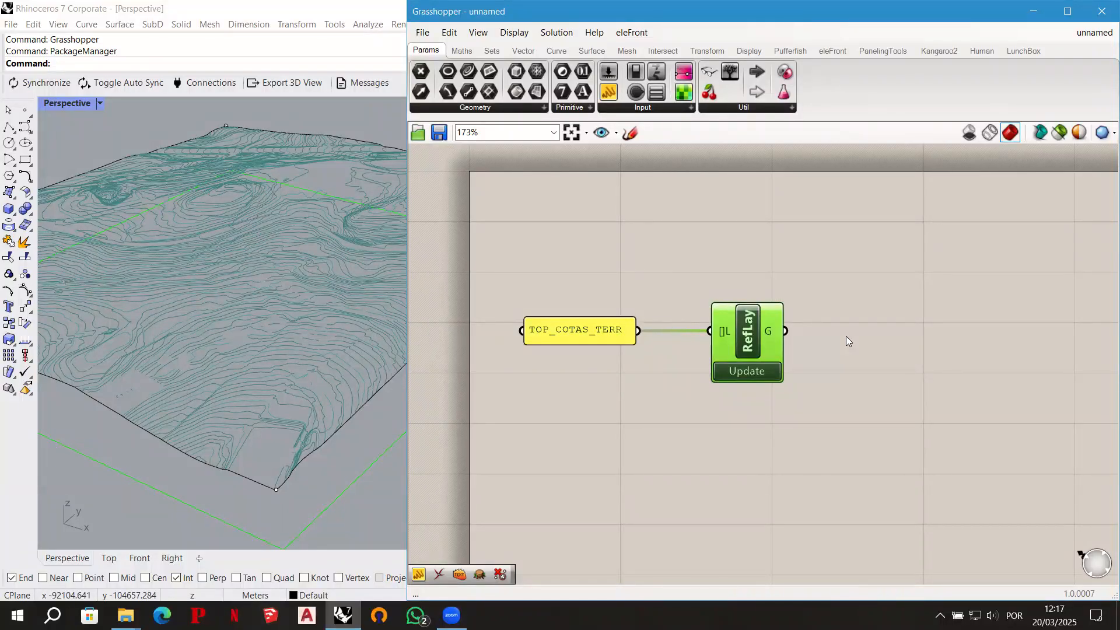
# - Add a Deconstruct Text component after Reference by Layer, feed it the referenced geometry, and review its text and plane outputs
pyautogui.doubleClick(879, 315)
pyautogui.write('deco')
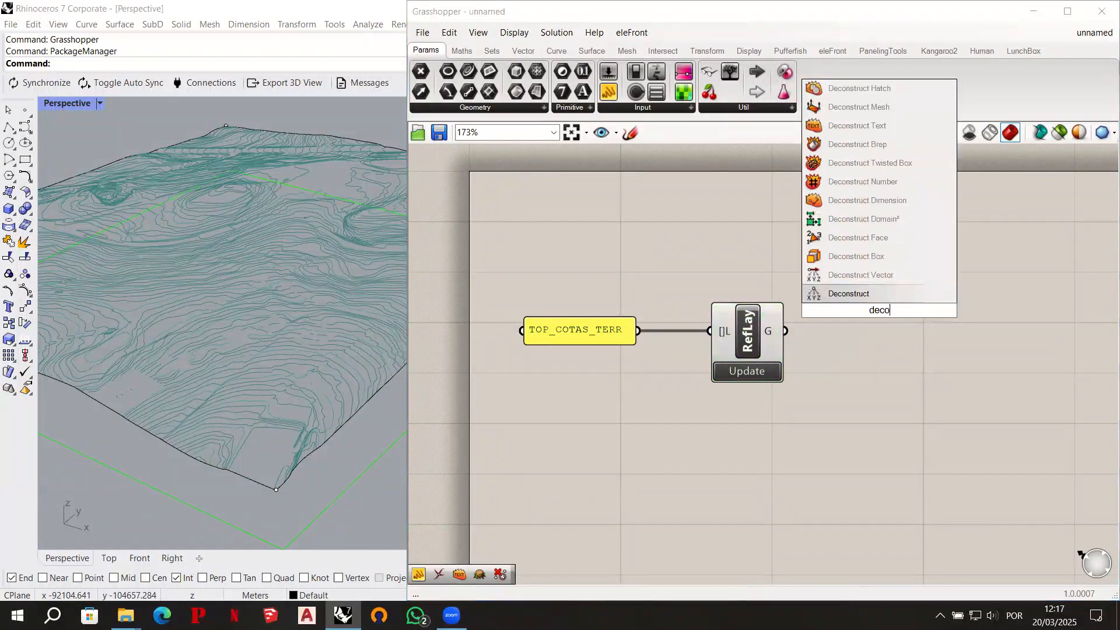
pyautogui.write('nstruct text')
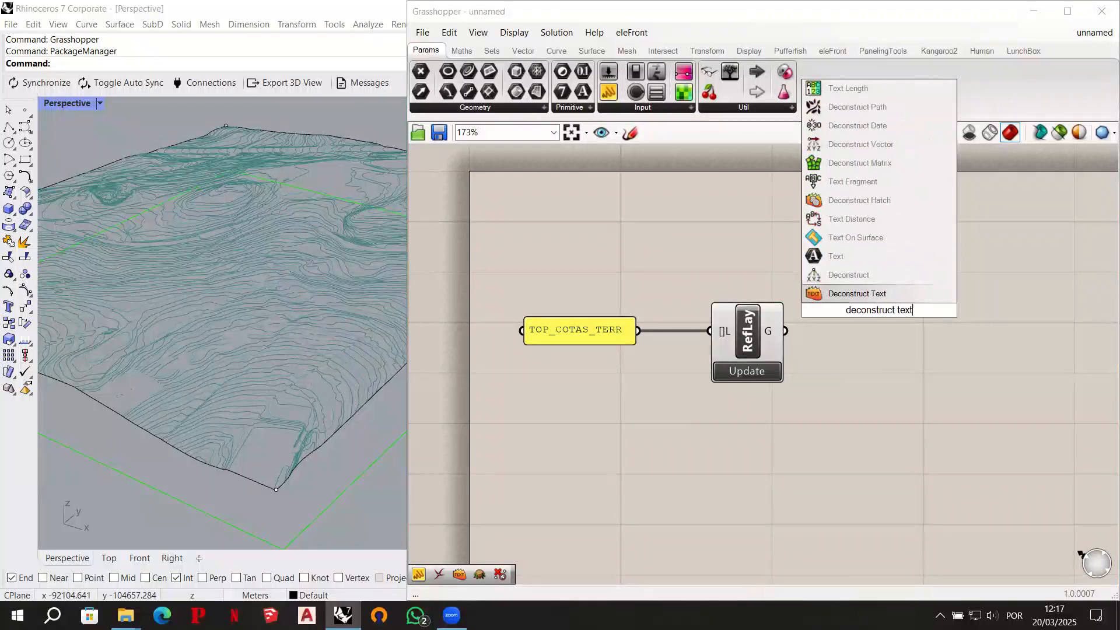
pyautogui.click(883, 294)
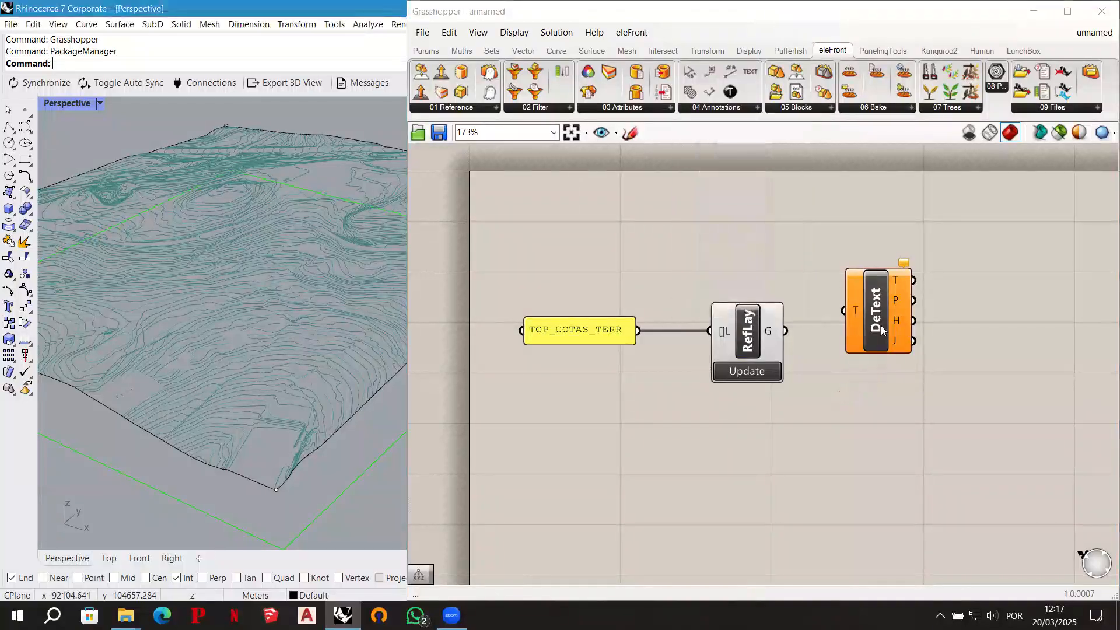
pyautogui.moveTo(878, 315); pyautogui.dragTo(890, 339)
pyautogui.moveTo(778, 336); pyautogui.dragTo(889, 330)
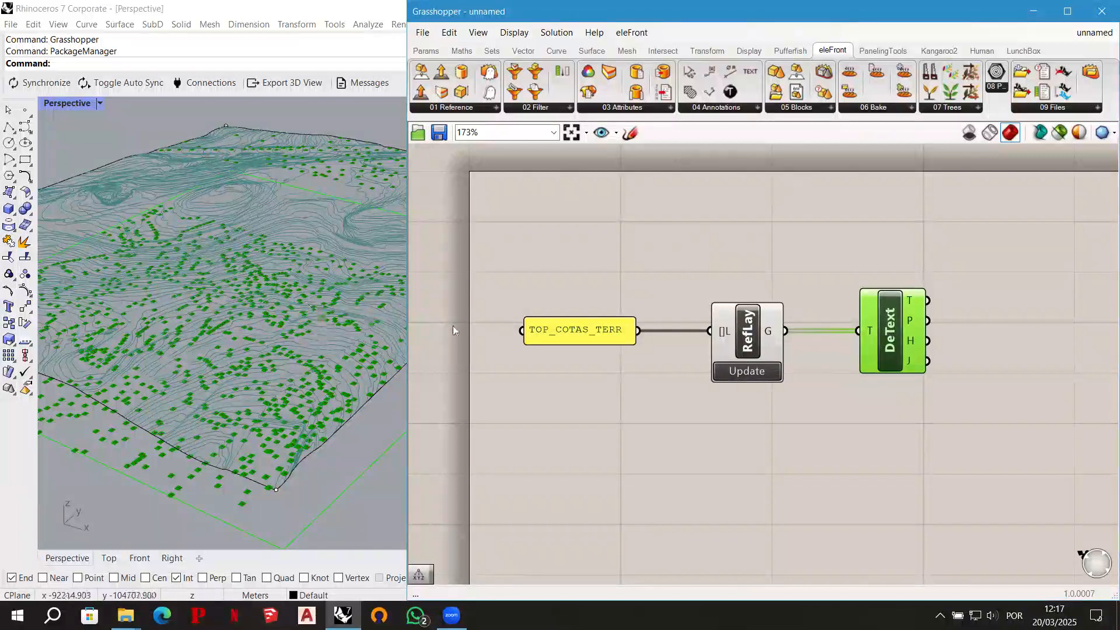
pyautogui.moveTo(910, 300)
pyautogui.moveTo(911, 320)
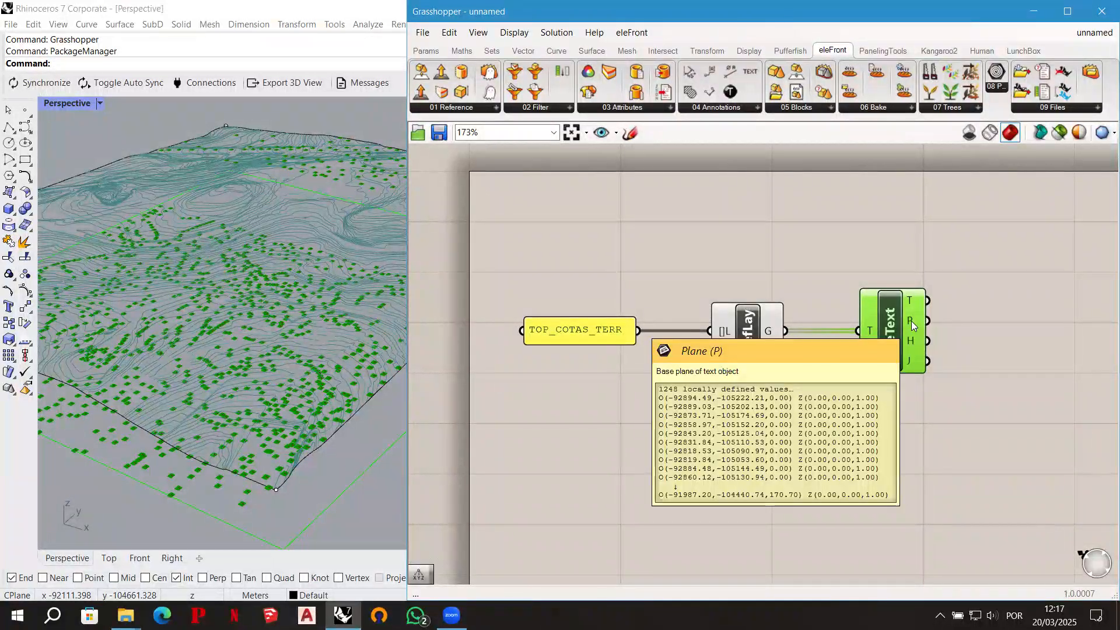
pyautogui.moveTo(893, 335); pyautogui.dragTo(878, 335)
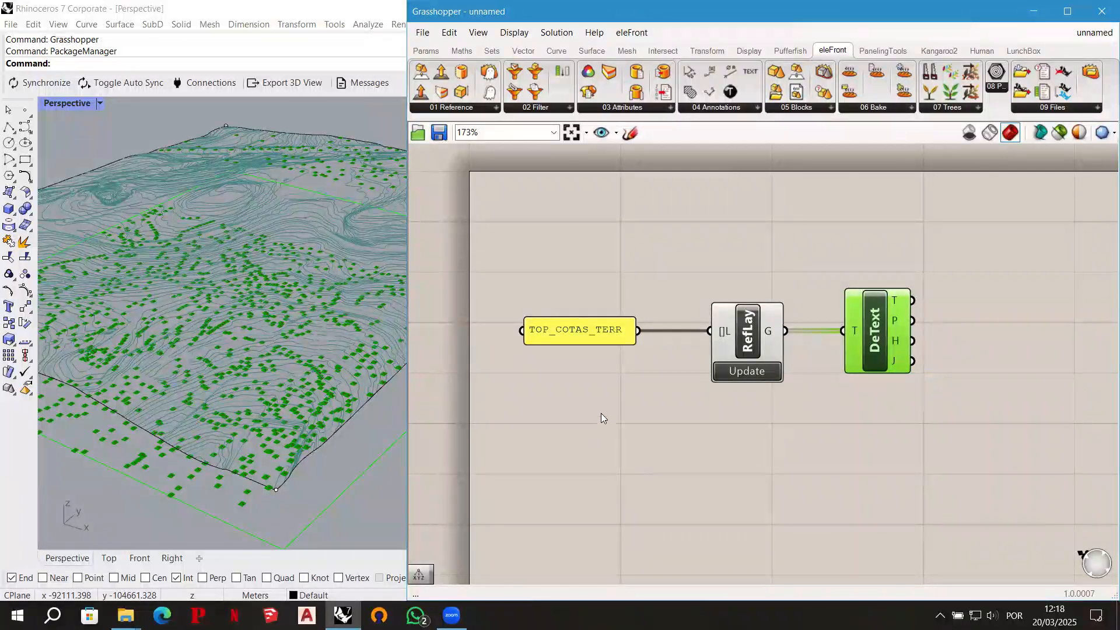
# - Add the Bifocals component to the canvas so every component carries a full name label
pyautogui.moveTo(637, 445); pyautogui.dragTo(627, 305, button='right')
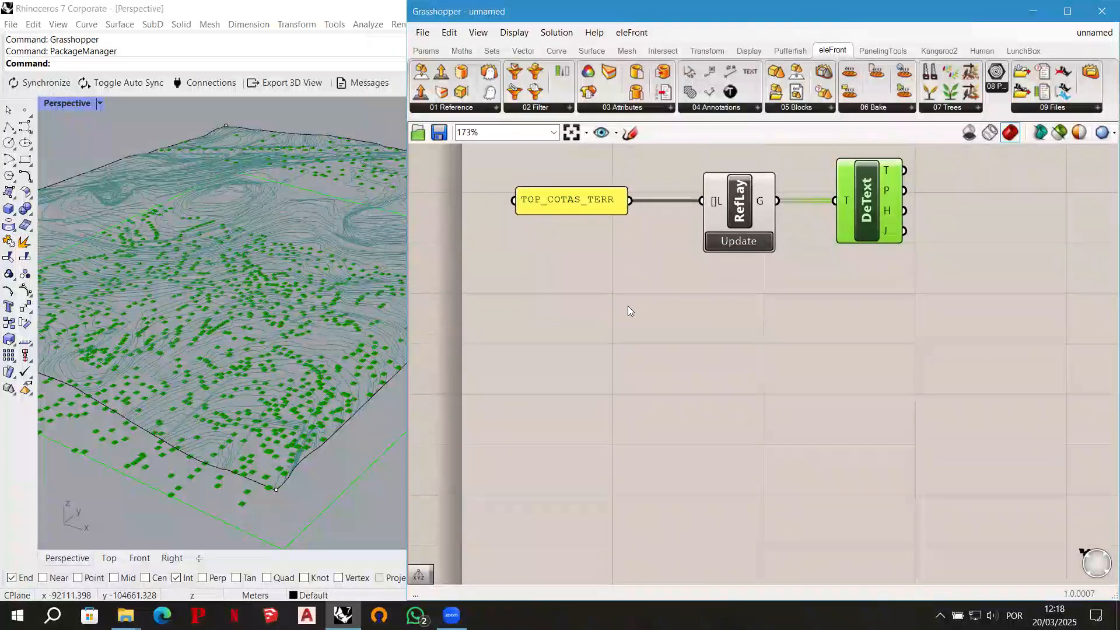
pyautogui.scroll(-2, 628, 305)
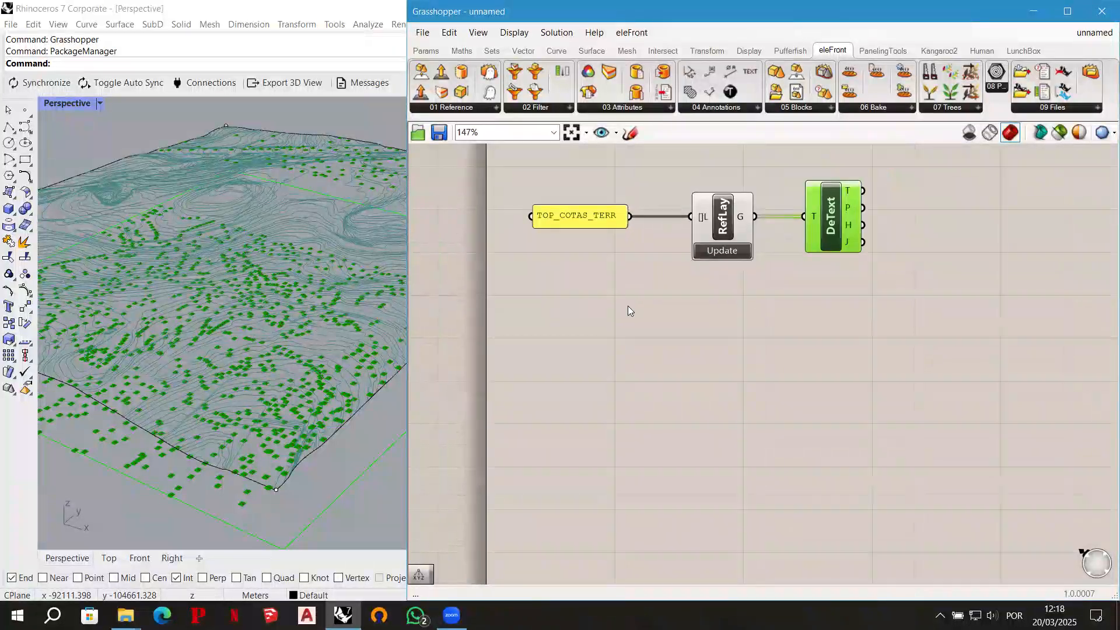
pyautogui.doubleClick(582, 572)
pyautogui.write('bifocals')
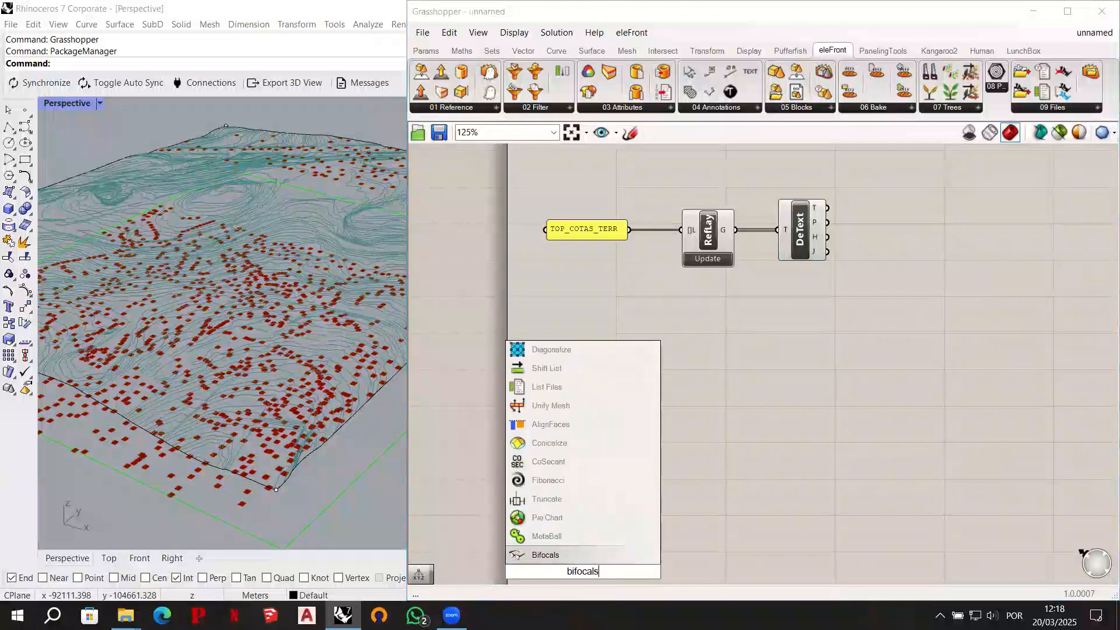
pyautogui.press('Return')
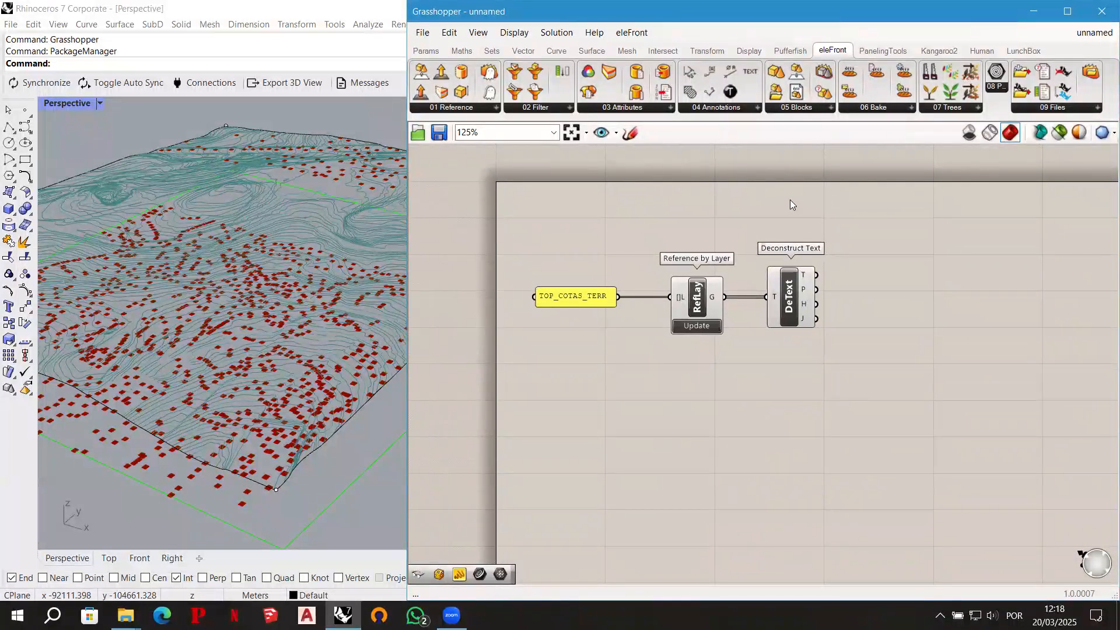
pyautogui.scroll(2, 875, 263)
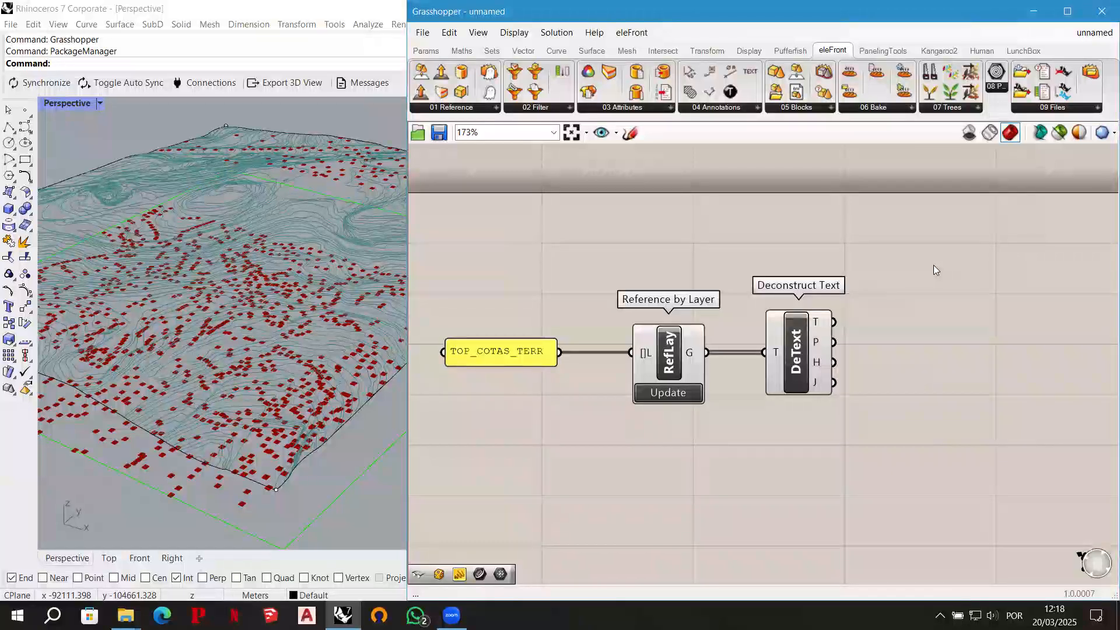
# - Add a Deconstruct point component above and beyond Deconstruct Text and wire the text plane output P into it
pyautogui.doubleClick(935, 269)
pyautogui.write('deconstruct')
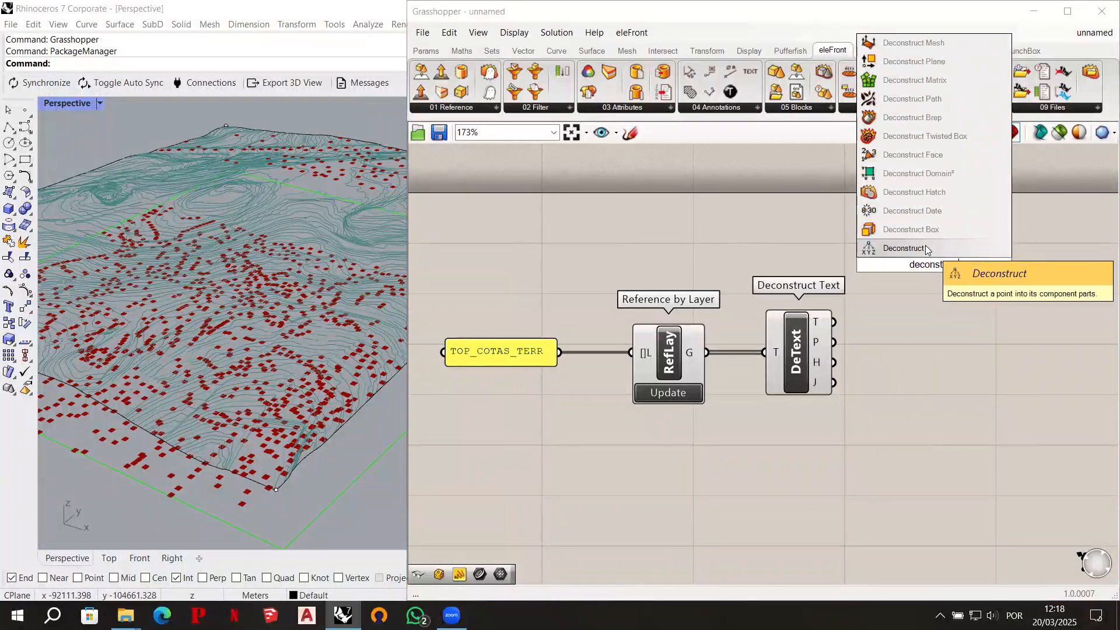
pyautogui.press('Return')
pyautogui.moveTo(932, 269); pyautogui.dragTo(951, 277)
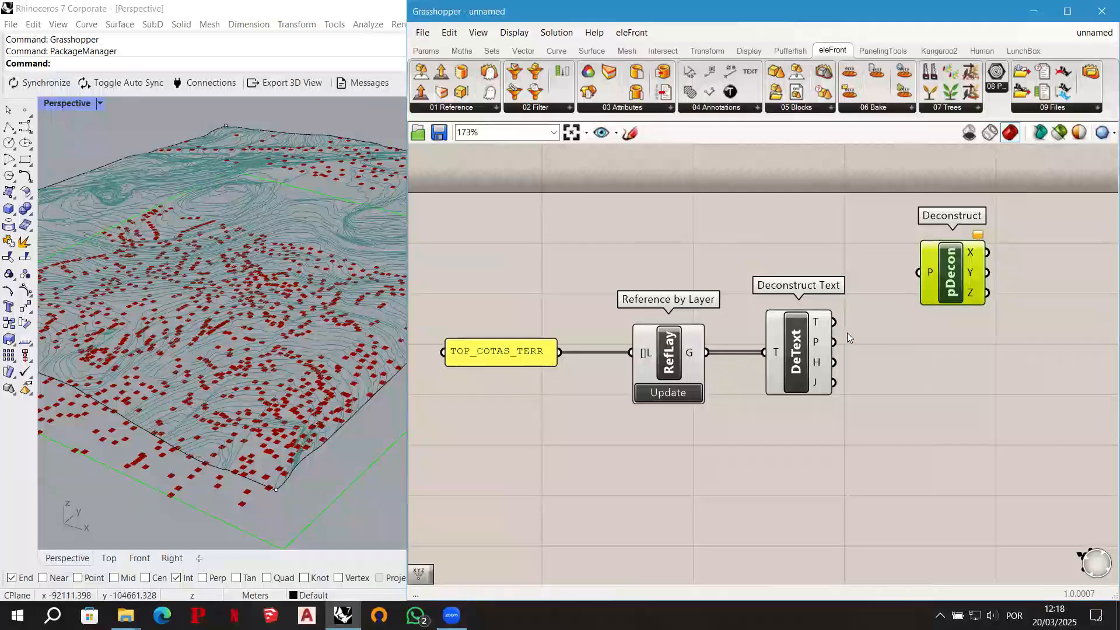
pyautogui.moveTo(834, 342); pyautogui.dragTo(917, 282)
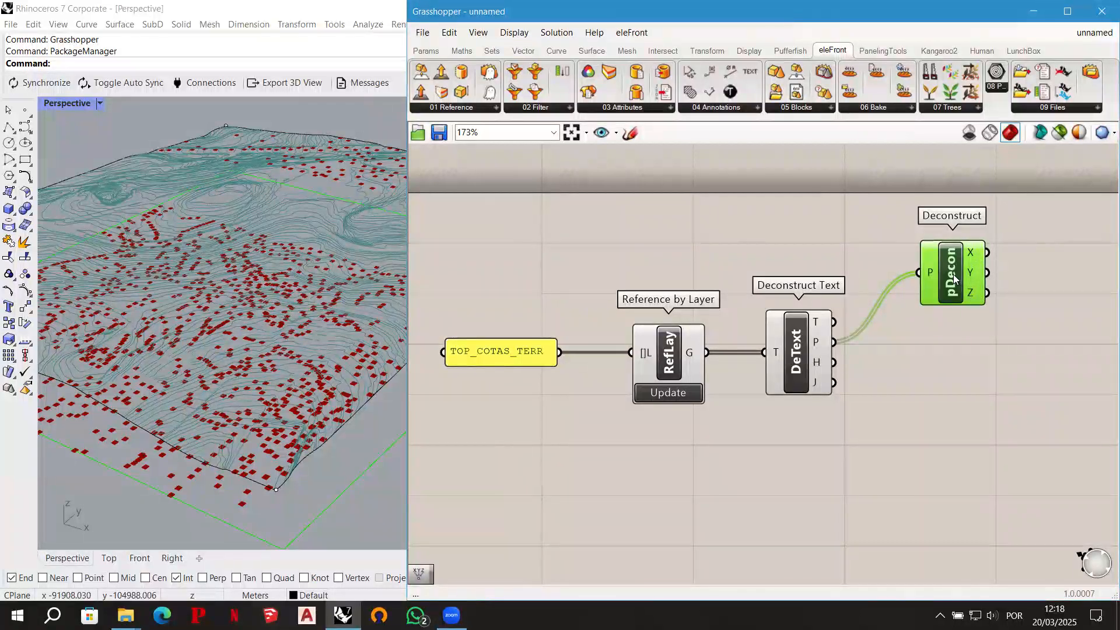
pyautogui.moveTo(953, 274); pyautogui.dragTo(941, 269)
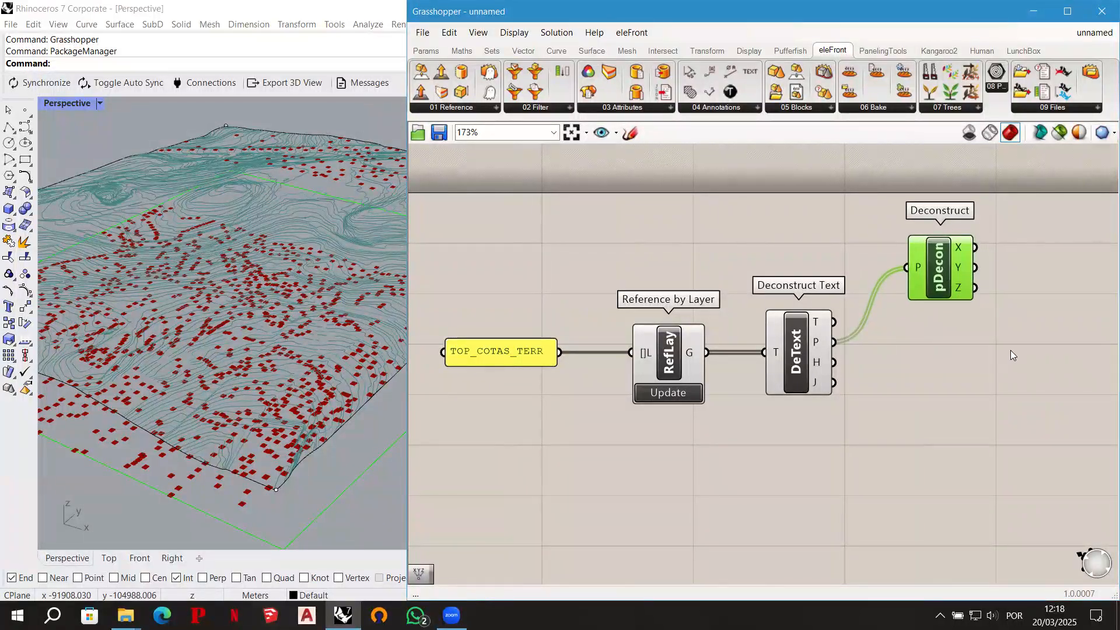
# - Add a Construct Point component and place it below and beyond the Deconstruct component
pyautogui.doubleClick(1024, 345)
pyautogui.write('con')
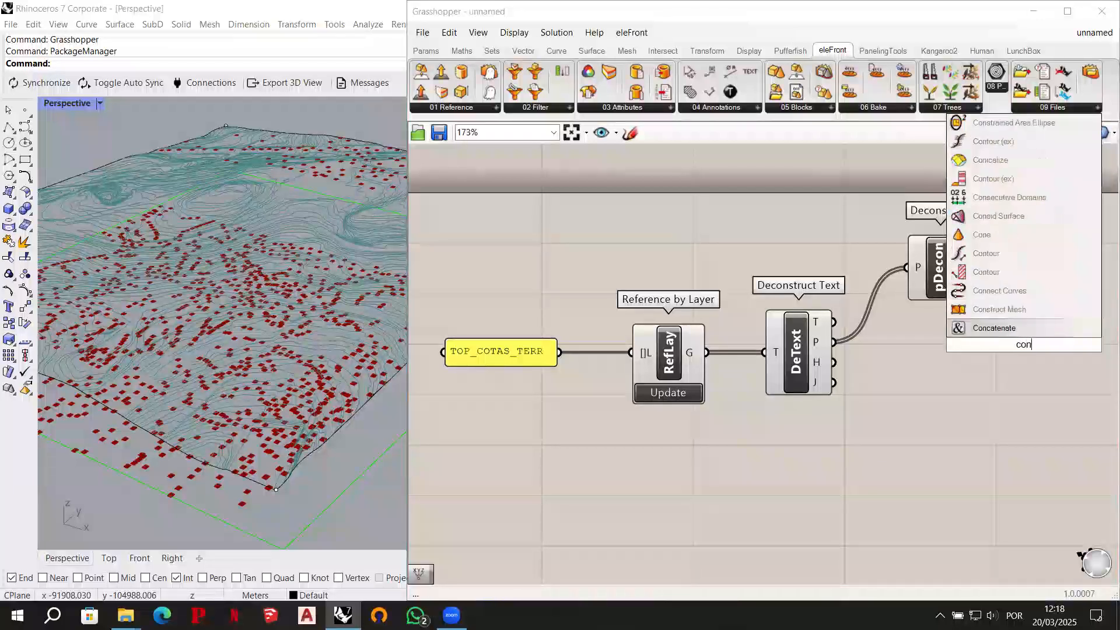
pyautogui.write('struct point')
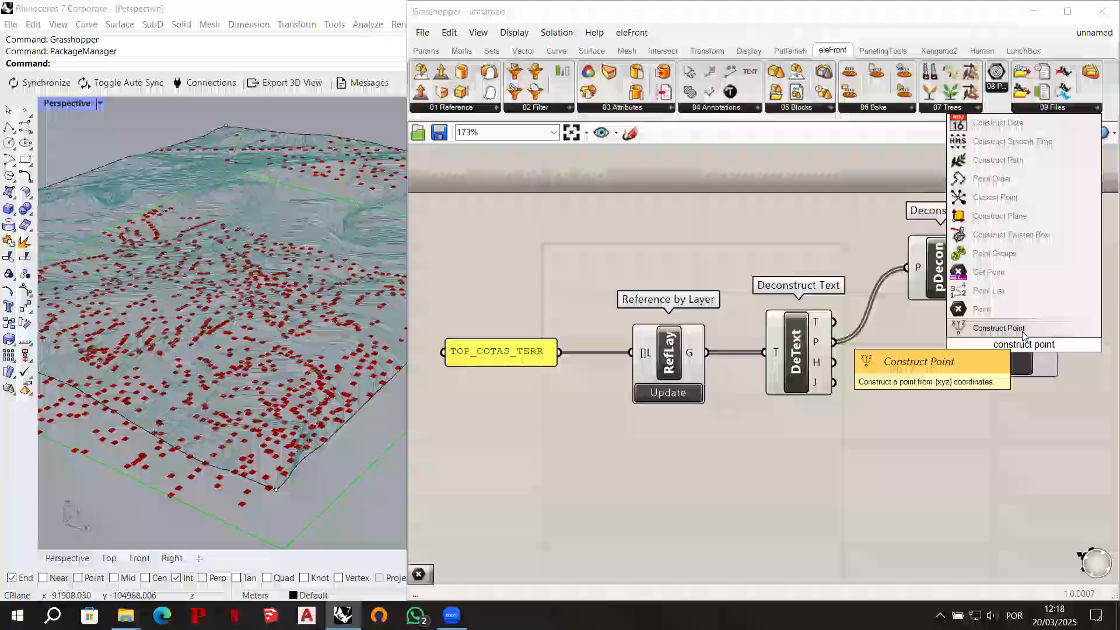
pyautogui.click(1025, 334)
pyautogui.keyDown('ctrl'); pyautogui.keyDown('alt'); pyautogui.click(1023, 346); pyautogui.keyUp('alt'); pyautogui.keyUp('ctrl')
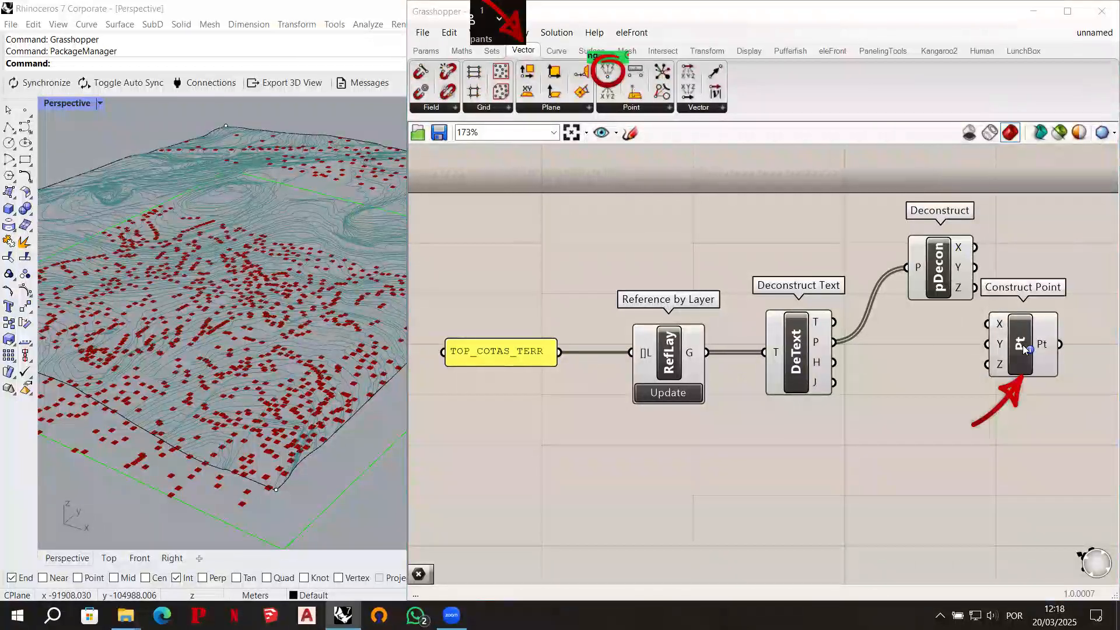
pyautogui.moveTo(1025, 348); pyautogui.dragTo(1059, 356)
# - Wire Deconstruct's X and Y into Construct Point, use Deconstruct Text's T output as Z, and align the component with that wire
pyautogui.moveTo(975, 247); pyautogui.dragTo(1050, 349)
pyautogui.moveTo(976, 268); pyautogui.dragTo(1032, 349)
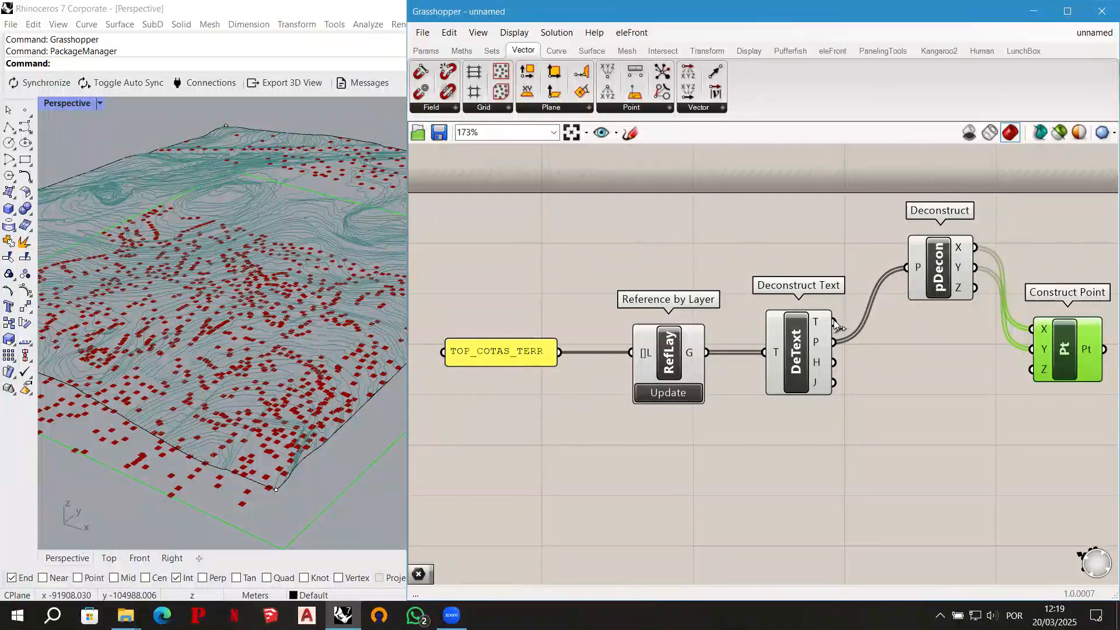
pyautogui.moveTo(835, 322); pyautogui.dragTo(1030, 369)
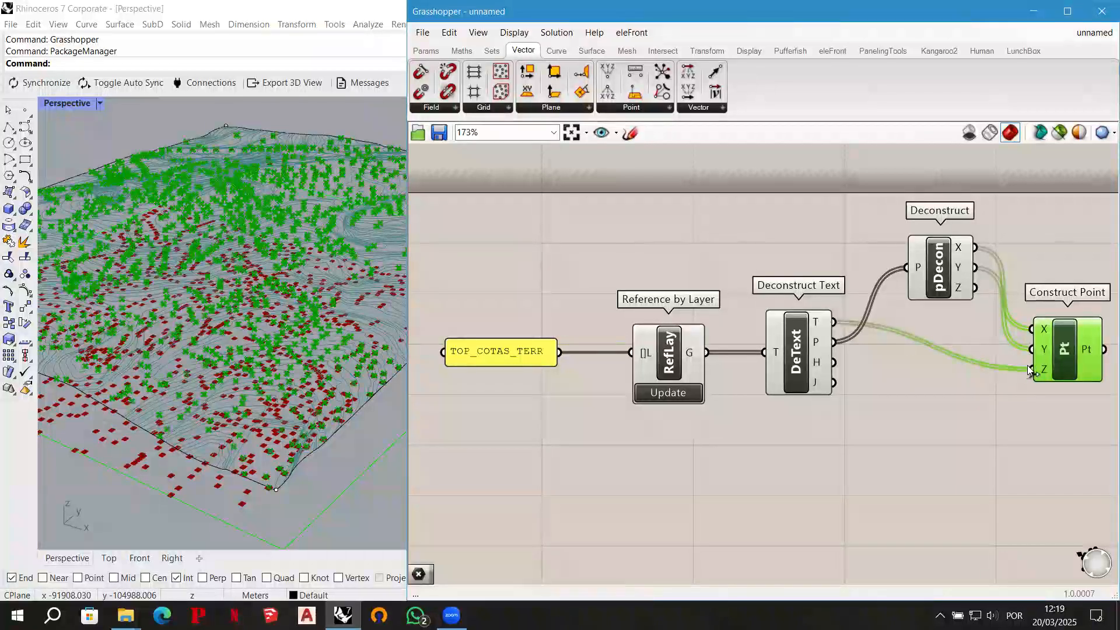
pyautogui.moveTo(1068, 353); pyautogui.dragTo(1067, 294)
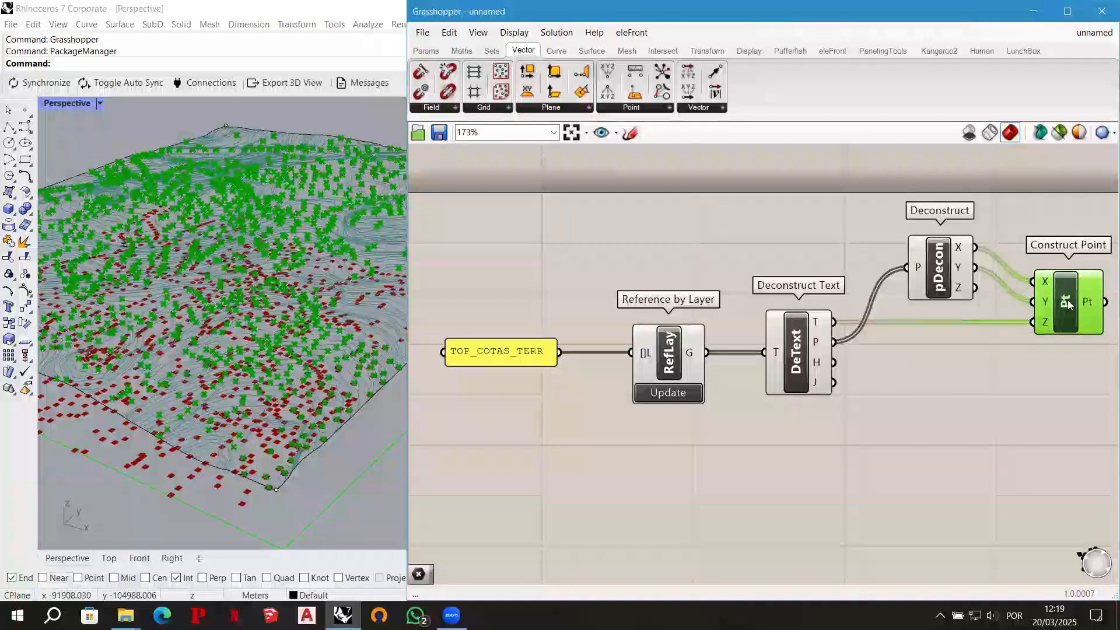
# - Inspect the raised points over the terrain, restrict the Grasshopper preview to selected components, and clear the component selection
pyautogui.moveTo(228, 377); pyautogui.dragTo(221, 434, button='right')
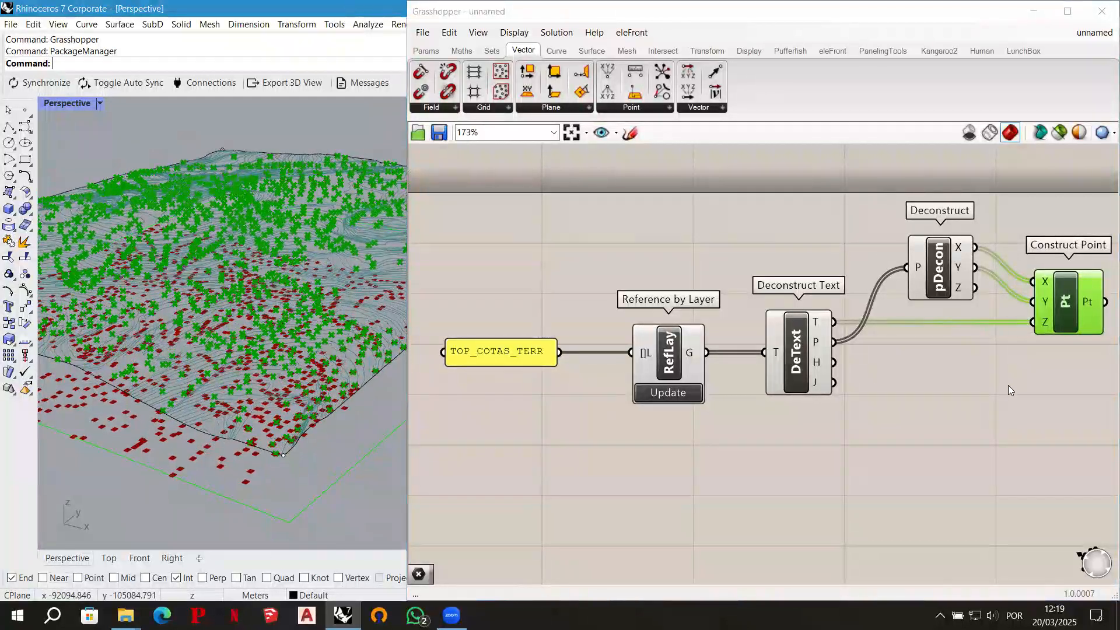
pyautogui.moveTo(577, 424); pyautogui.dragTo(562, 421, button='right')
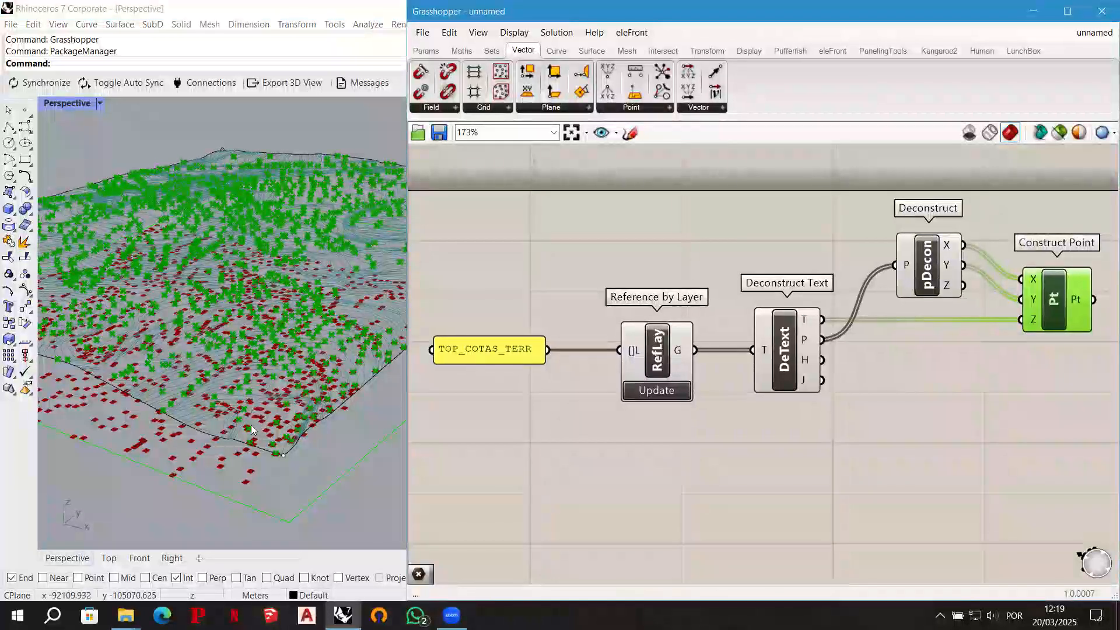
pyautogui.moveTo(260, 393); pyautogui.dragTo(298, 377, button='right')
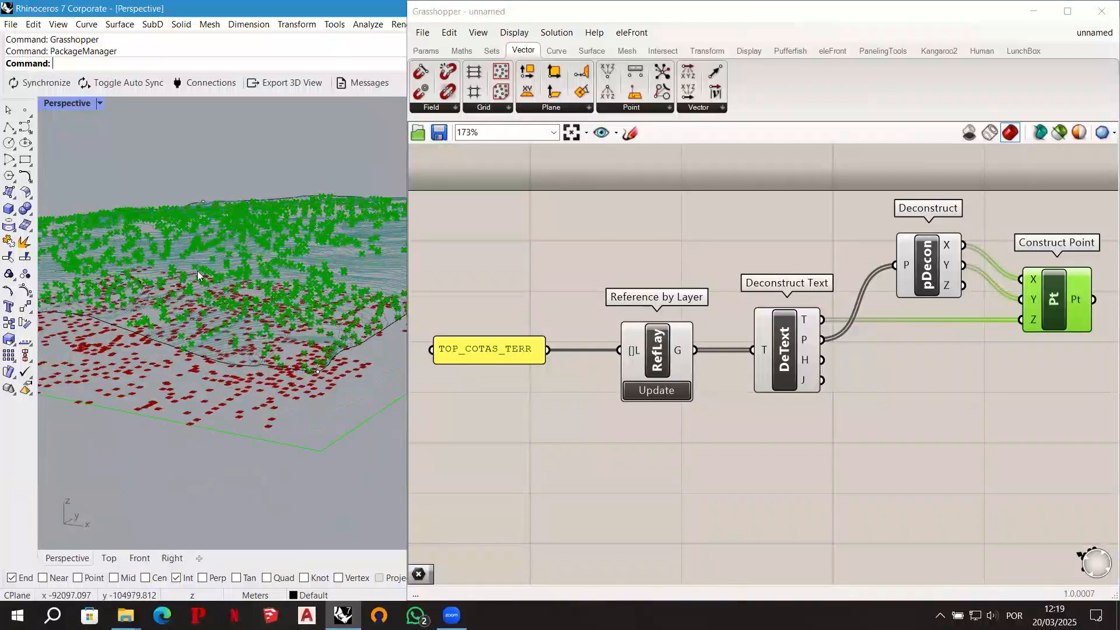
pyautogui.moveTo(197, 271); pyautogui.dragTo(329, 189, button='right')
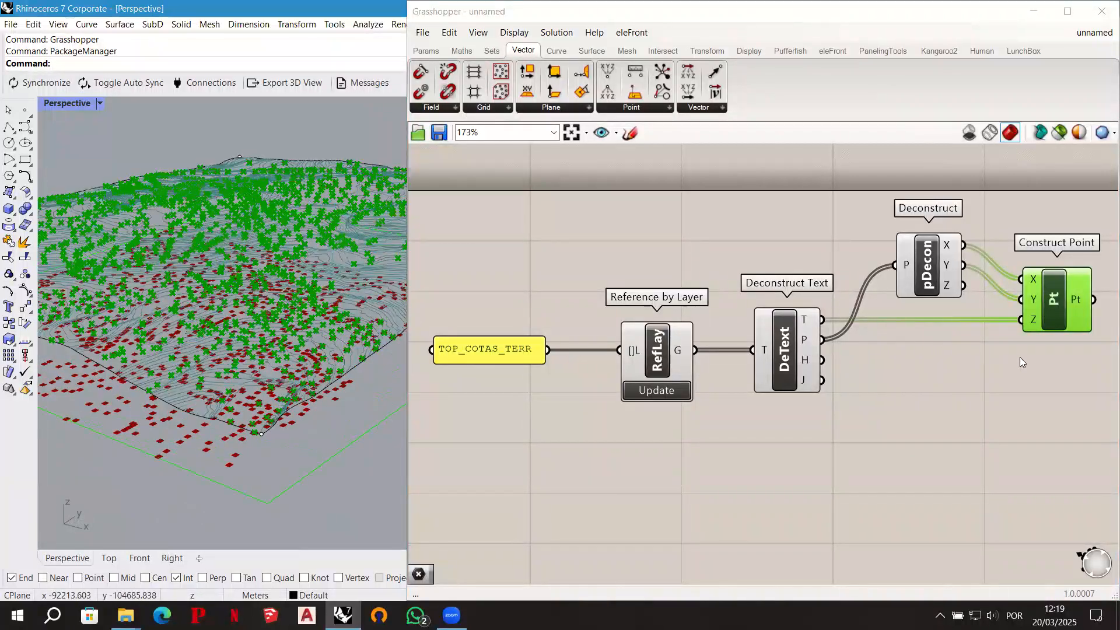
pyautogui.moveTo(1014, 377); pyautogui.dragTo(864, 381, button='right')
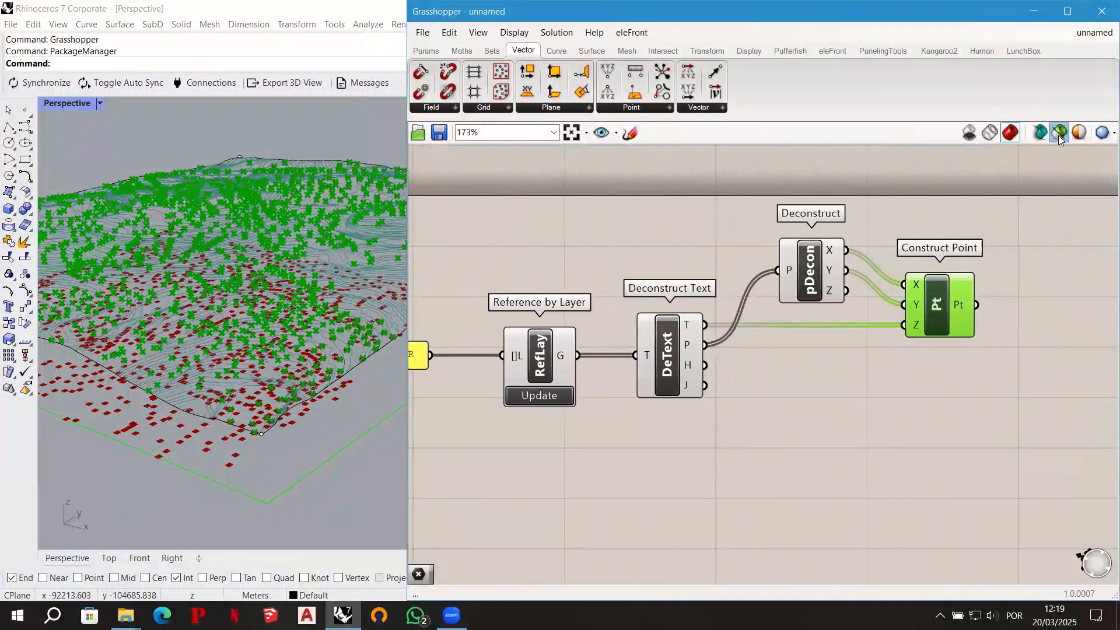
pyautogui.click(1058, 136)
pyautogui.click(1039, 318)
pyautogui.moveTo(1024, 354); pyautogui.dragTo(1009, 360, button='right')
# - Add a Point parameter after the Construct Point component
pyautogui.doubleClick(1019, 316)
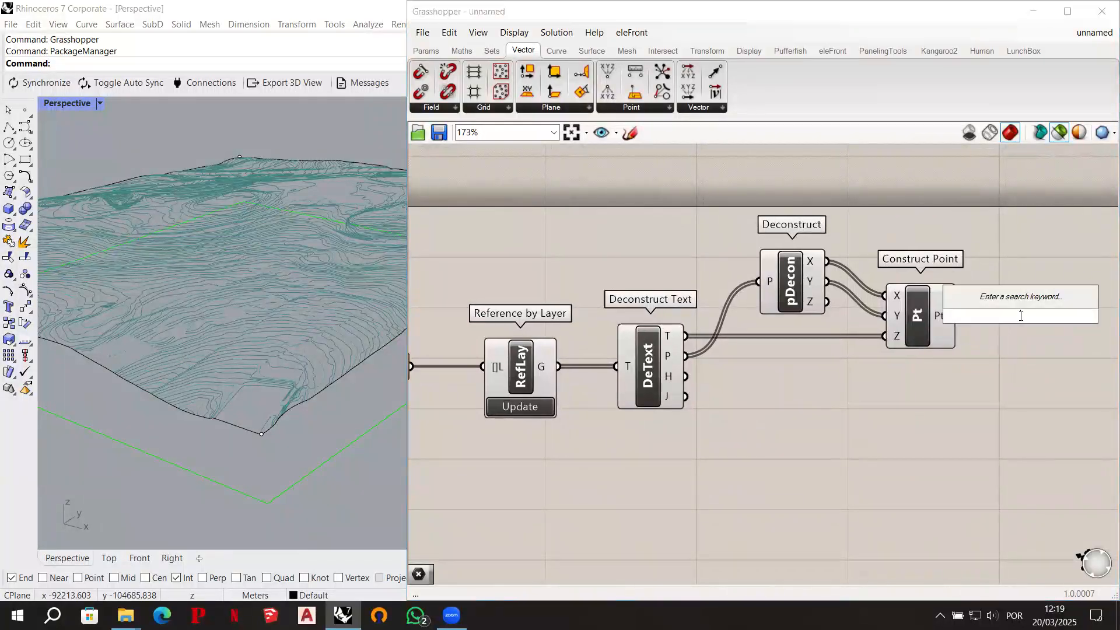
pyautogui.write('point')
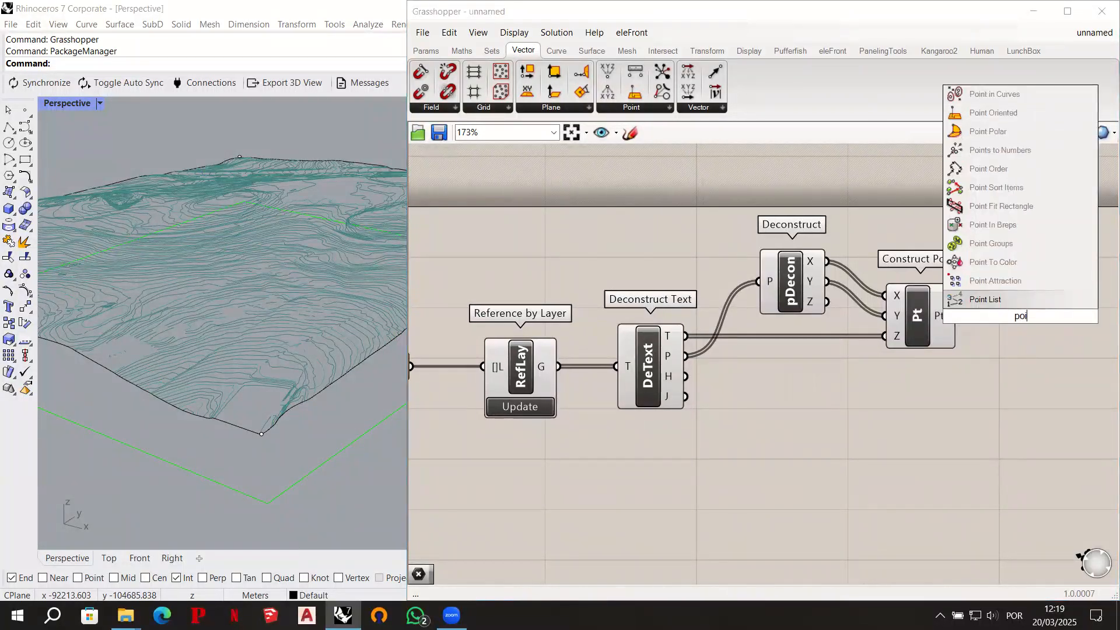
pyautogui.press('Return')
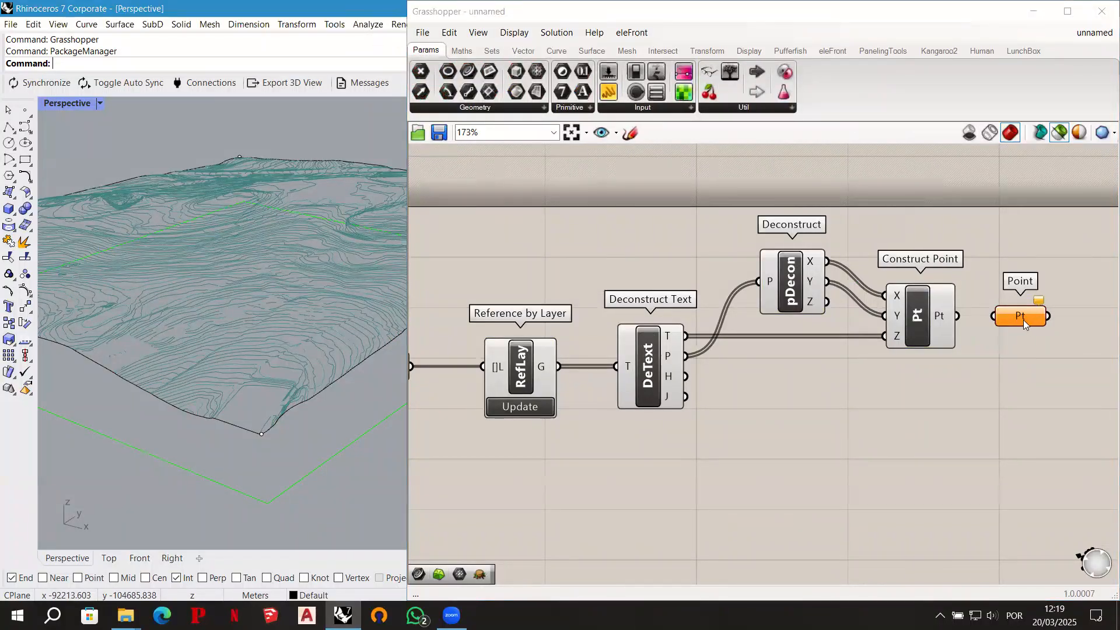
pyautogui.moveTo(1014, 320); pyautogui.dragTo(1023, 321)
# - Rename the Point parameter ELEVATED POINTS and wire Construct Point's output into it
pyautogui.rightClick(1019, 316)
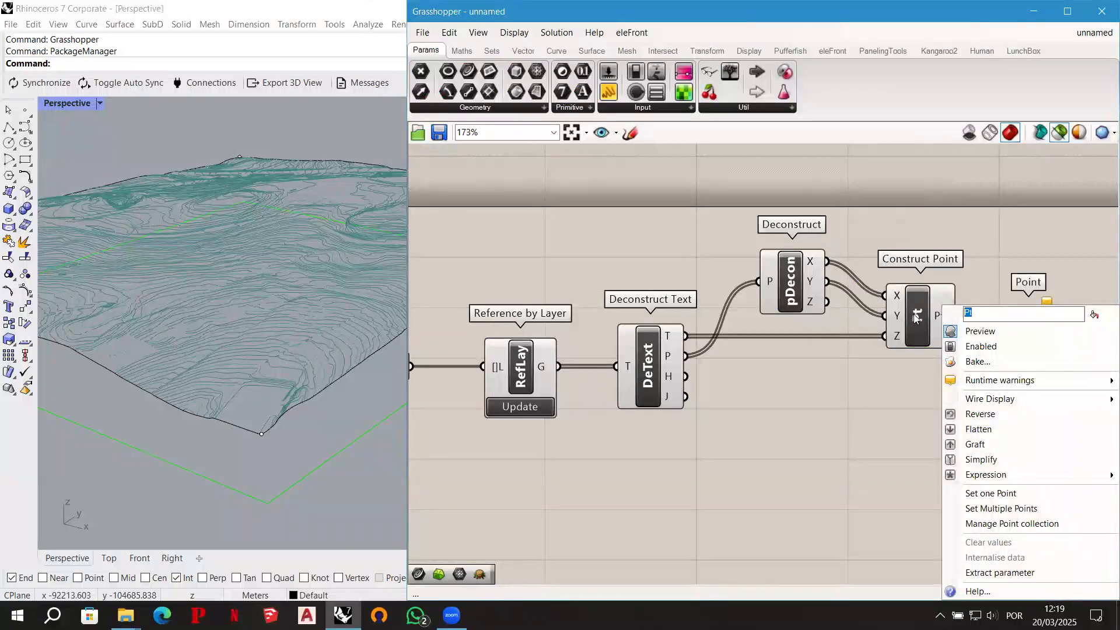
pyautogui.write('ELEVATED POINTS')
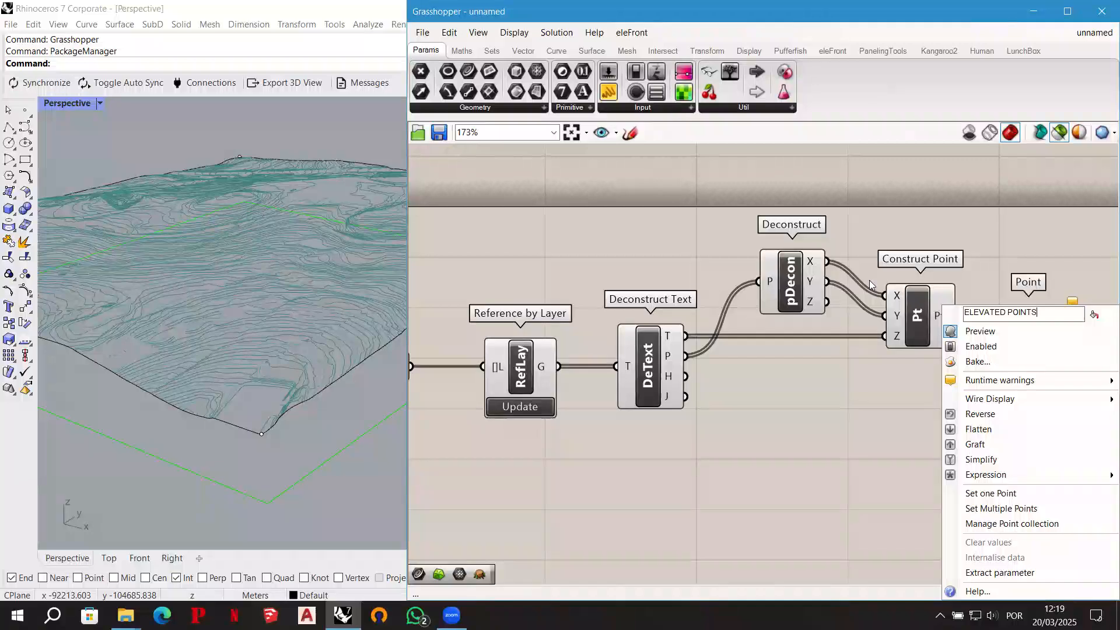
pyautogui.click(976, 248)
pyautogui.moveTo(1021, 317); pyautogui.dragTo(1041, 311)
pyautogui.moveTo(963, 315); pyautogui.dragTo(1044, 319)
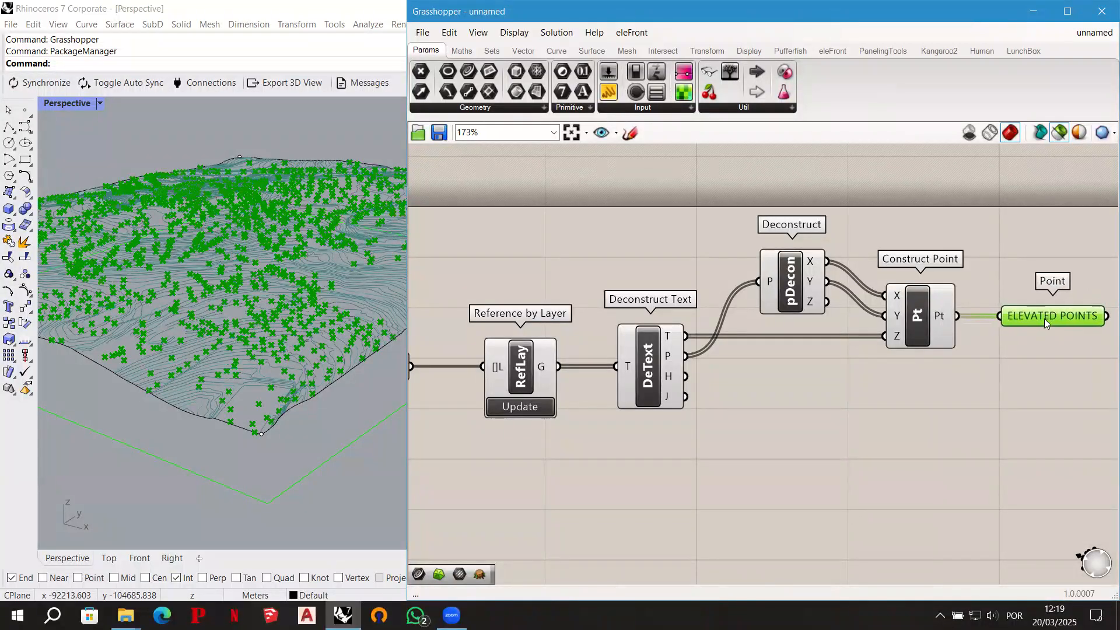
# - Internalise the data in the ELEVATED POINTS parameter and check its points in the viewport
pyautogui.moveTo(1001, 393); pyautogui.dragTo(984, 392, button='right')
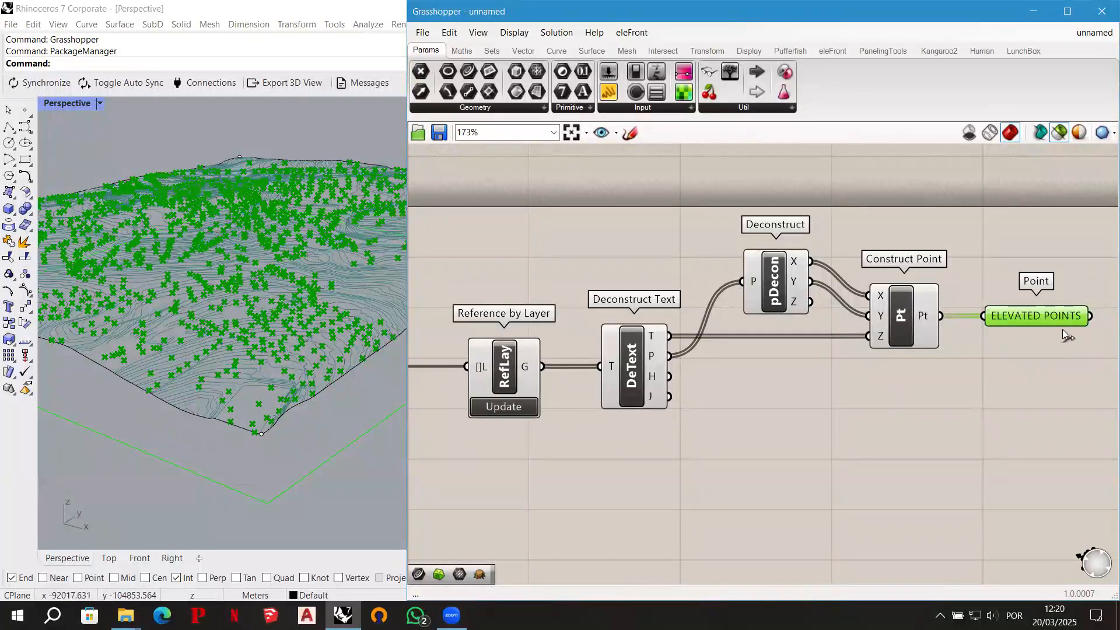
pyautogui.moveTo(1052, 314); pyautogui.dragTo(993, 320, button='right')
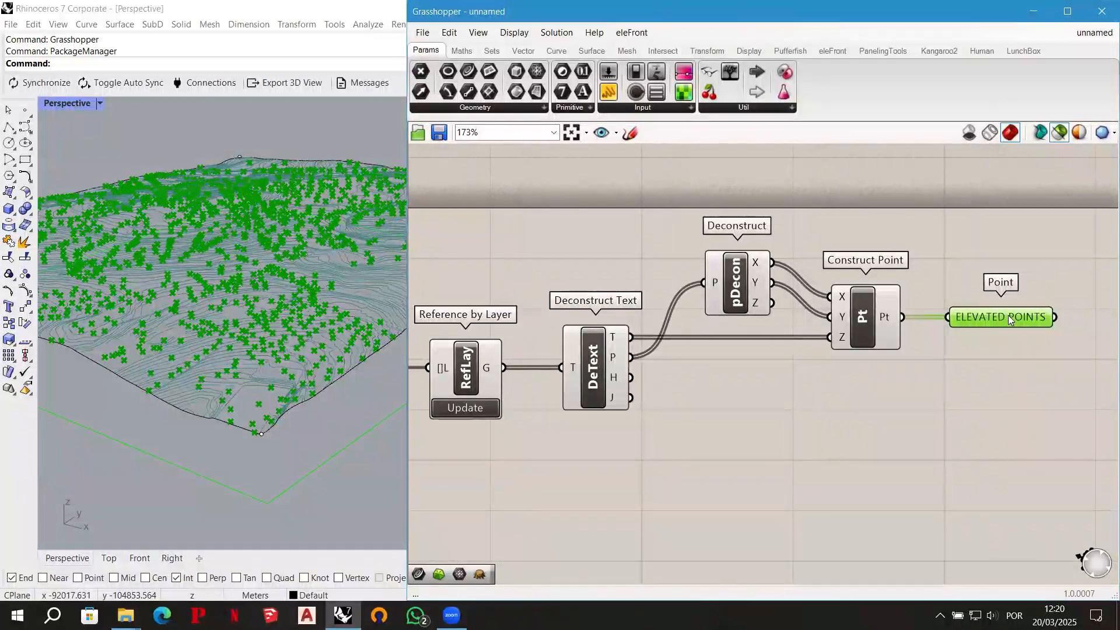
pyautogui.rightClick(1009, 315)
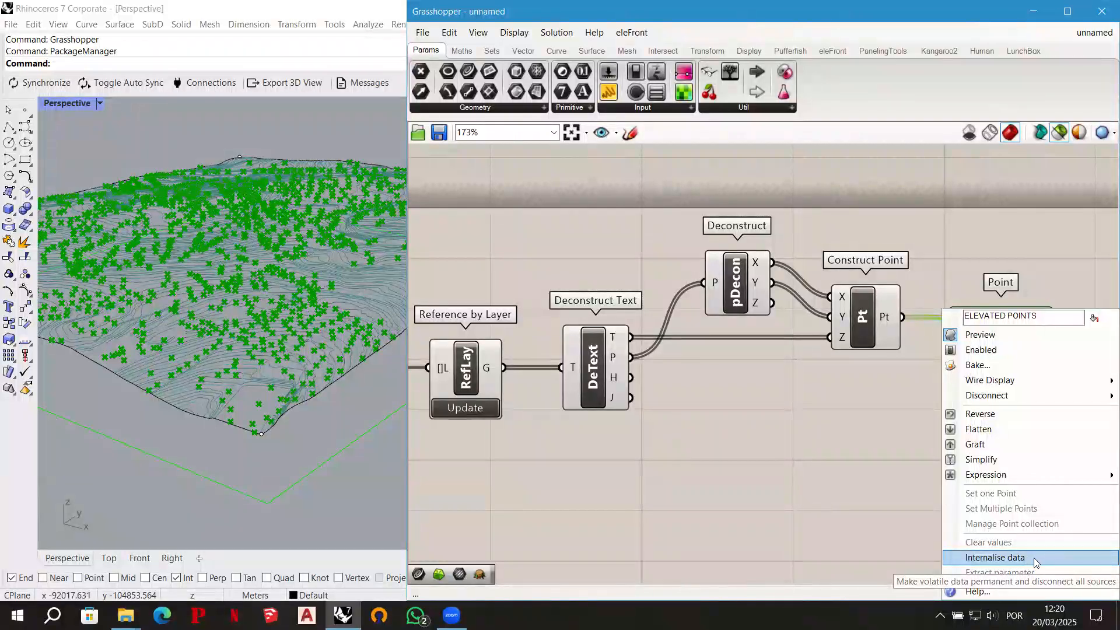
pyautogui.click(1034, 557)
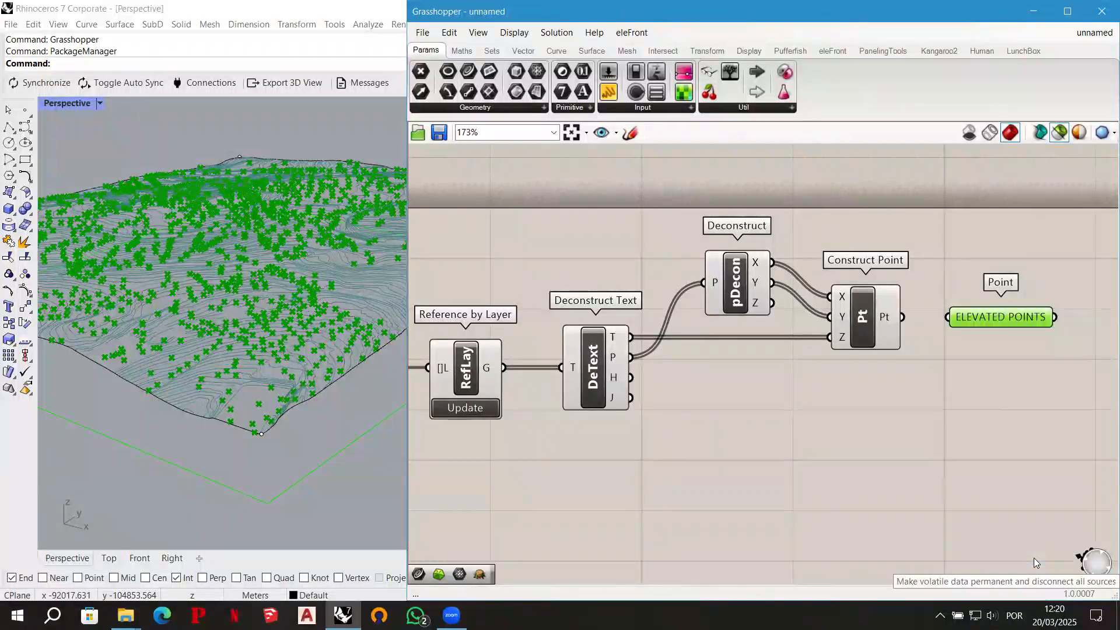
pyautogui.click(930, 319)
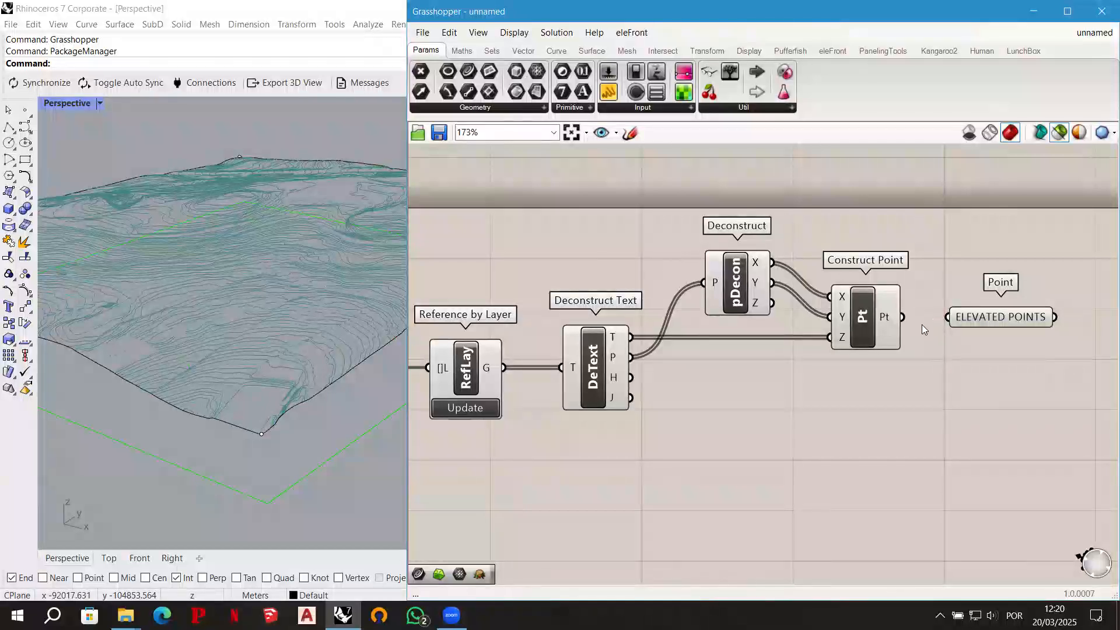
pyautogui.click(999, 319)
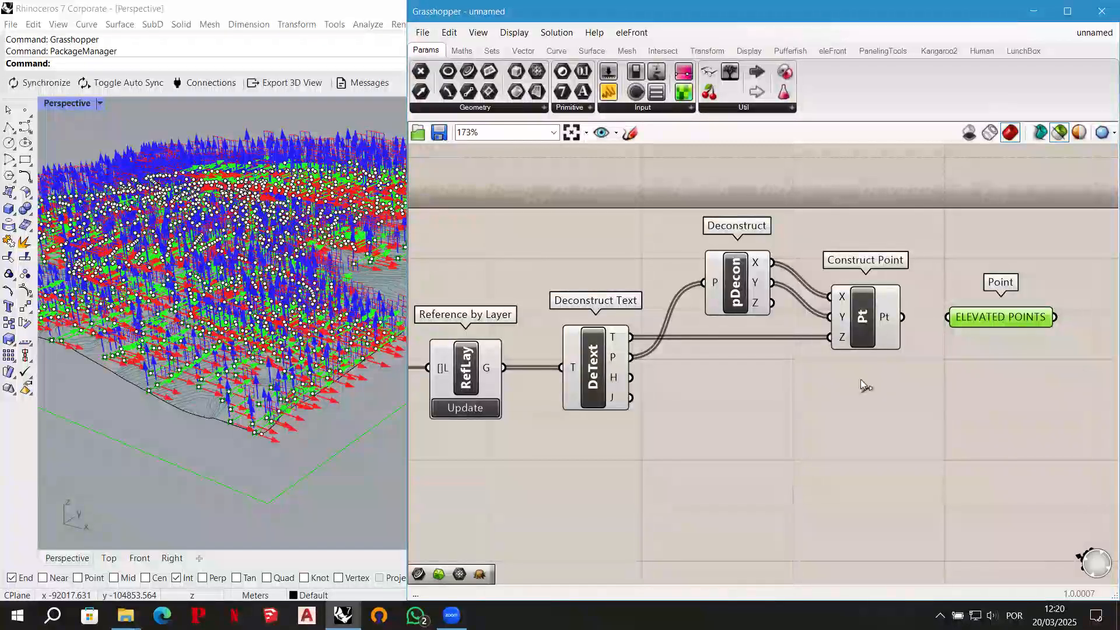
# - Put the ELEVATED POINTS parameter in a group and shift it slightly farther from the Construct Point component
pyautogui.moveTo(1026, 353); pyautogui.dragTo(976, 269)
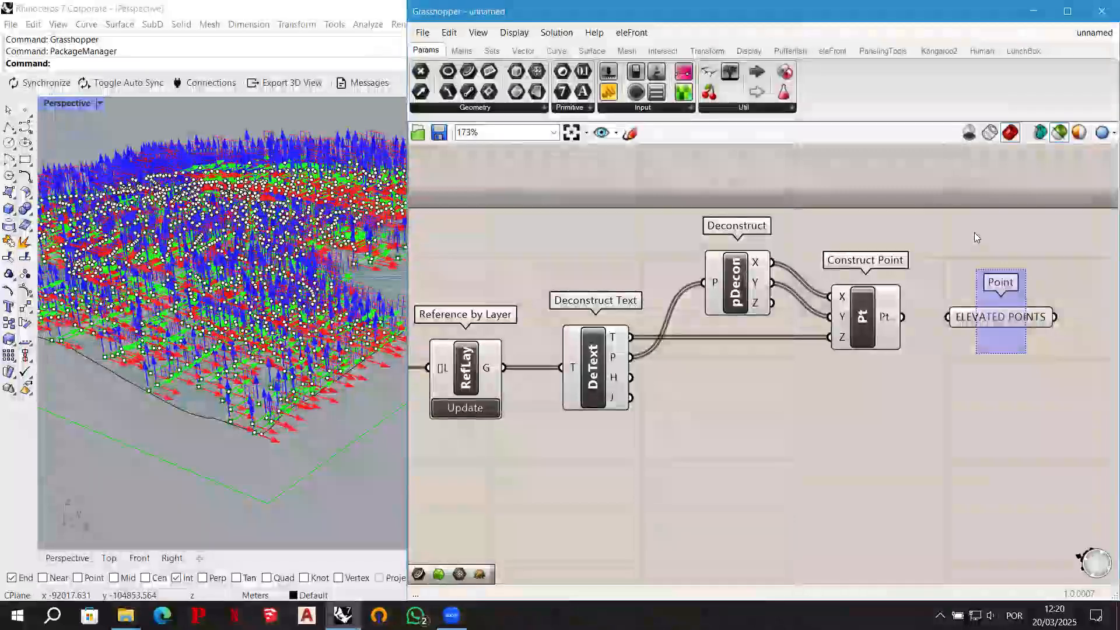
pyautogui.hotkey('ctrl', 'g')
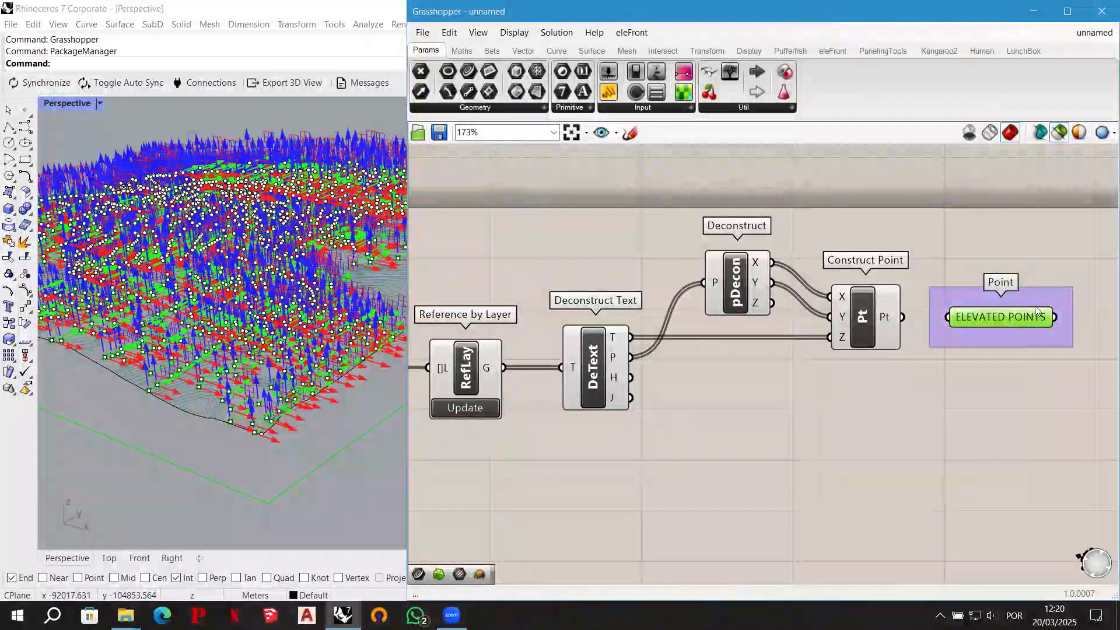
pyautogui.click(1049, 268)
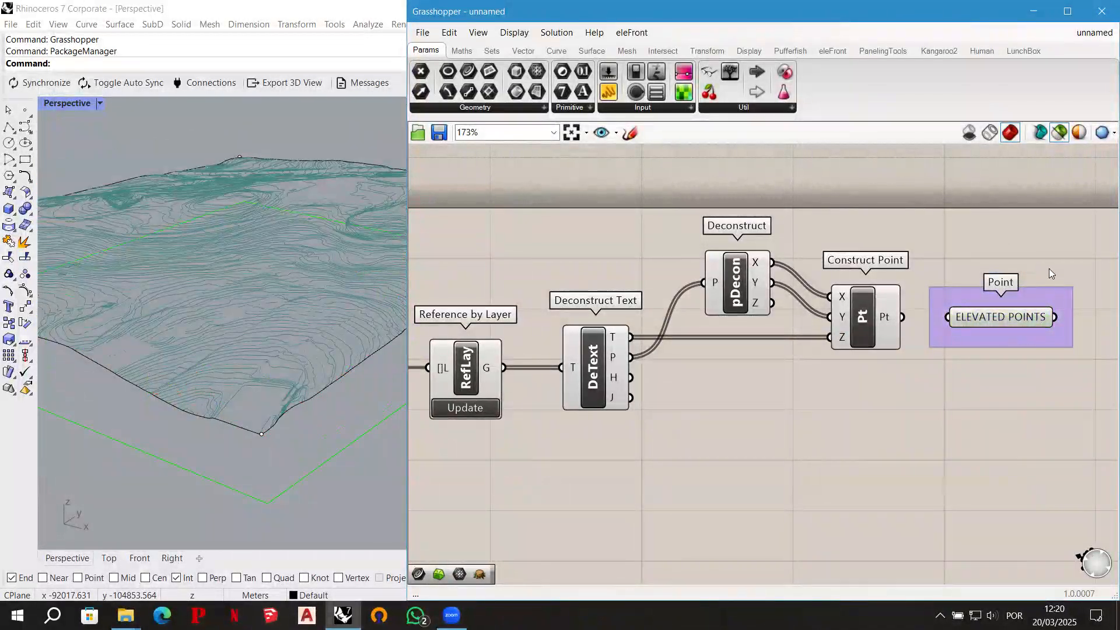
pyautogui.click(1014, 320)
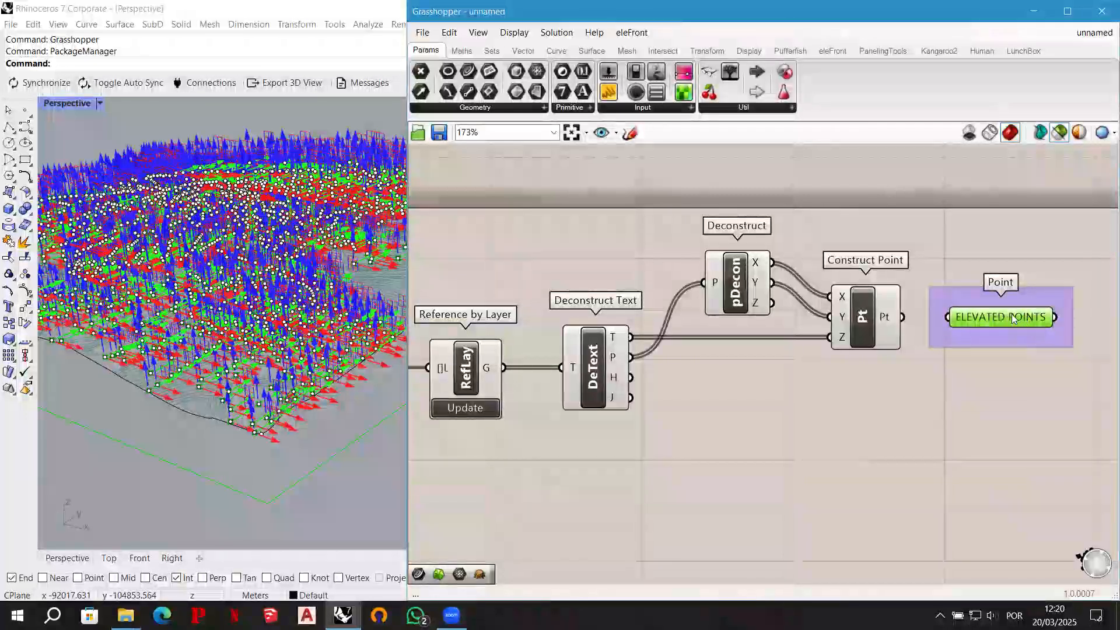
pyautogui.moveTo(1014, 316); pyautogui.dragTo(1028, 316)
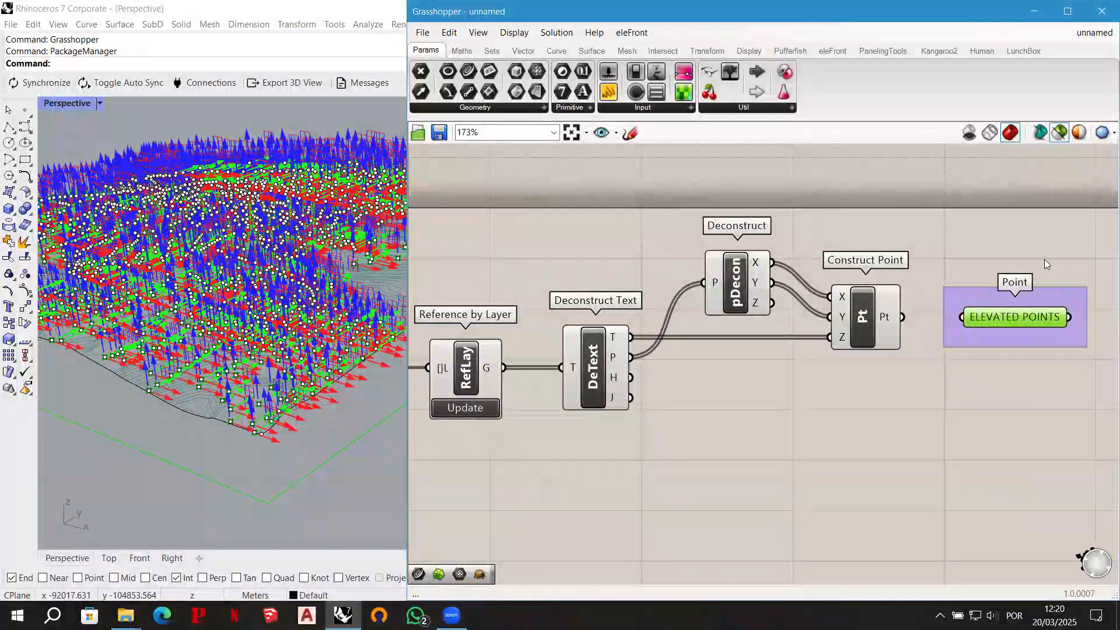
# - Clear the component selection and add a Curve parameter in the free canvas area below the TOP_COTAS_TERR panel
pyautogui.scroll(-2, 1043, 259)
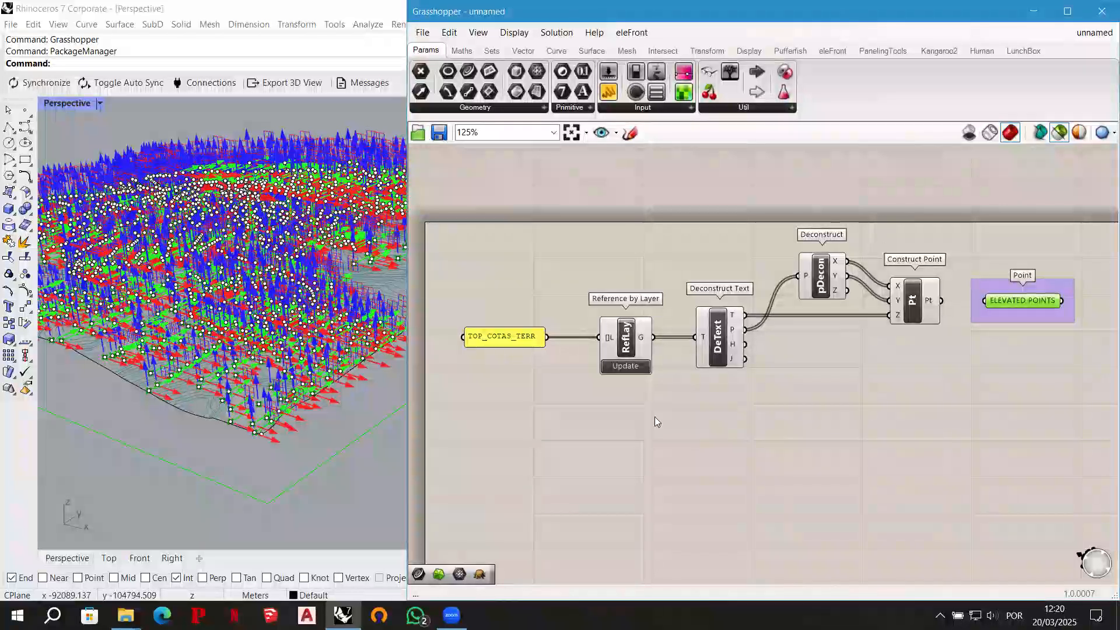
pyautogui.moveTo(630, 410); pyautogui.dragTo(641, 340, button='right')
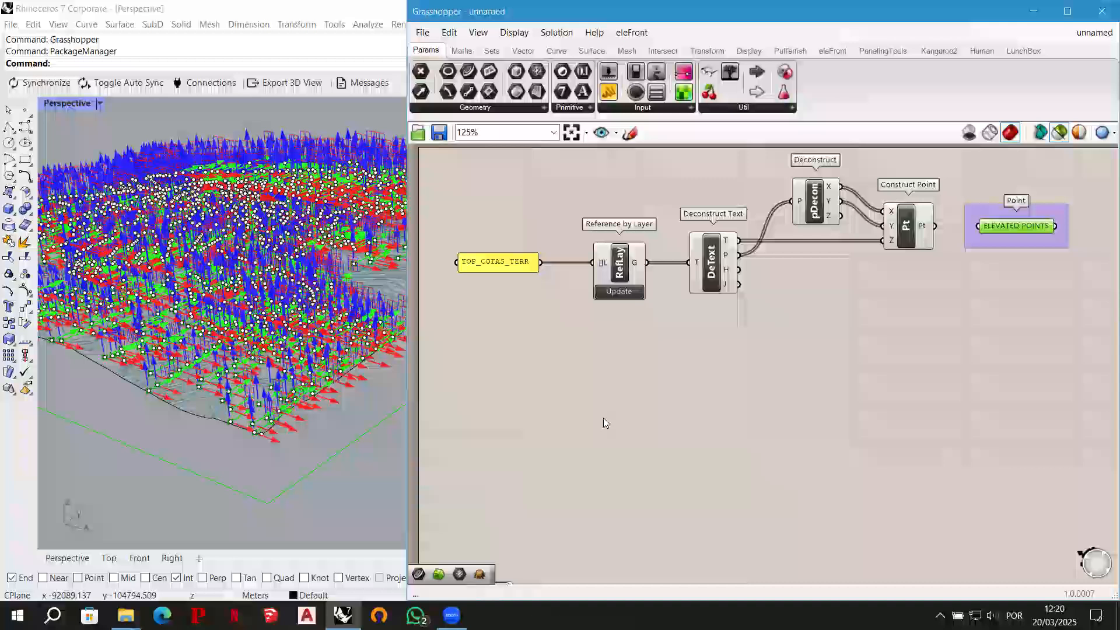
pyautogui.click(604, 418)
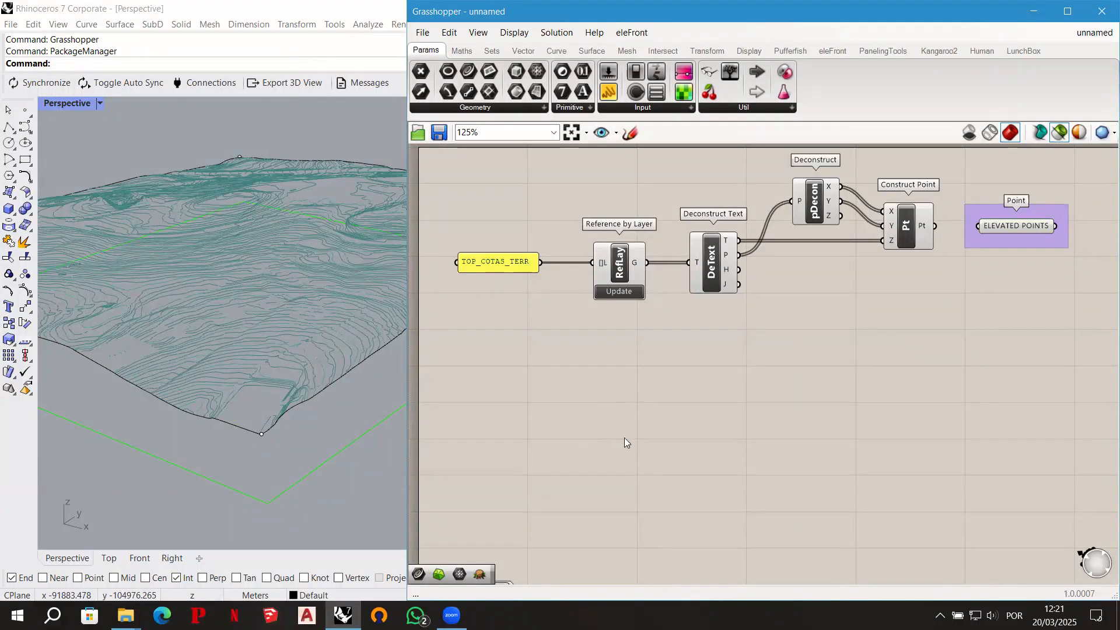
pyautogui.doubleClick(523, 387)
pyautogui.write('curve')
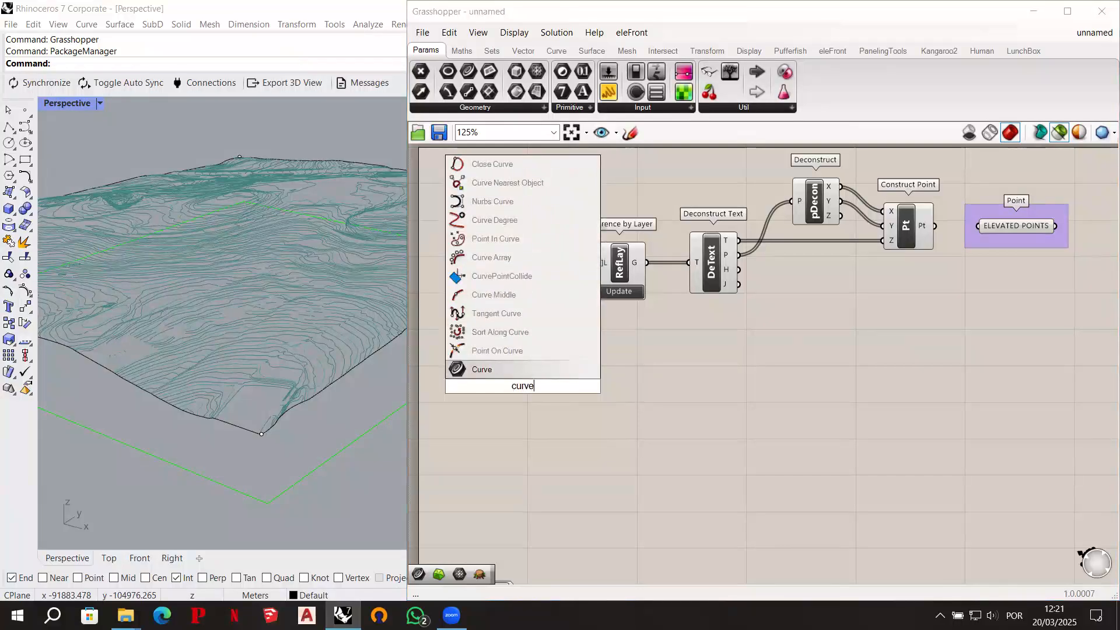
pyautogui.press('Return')
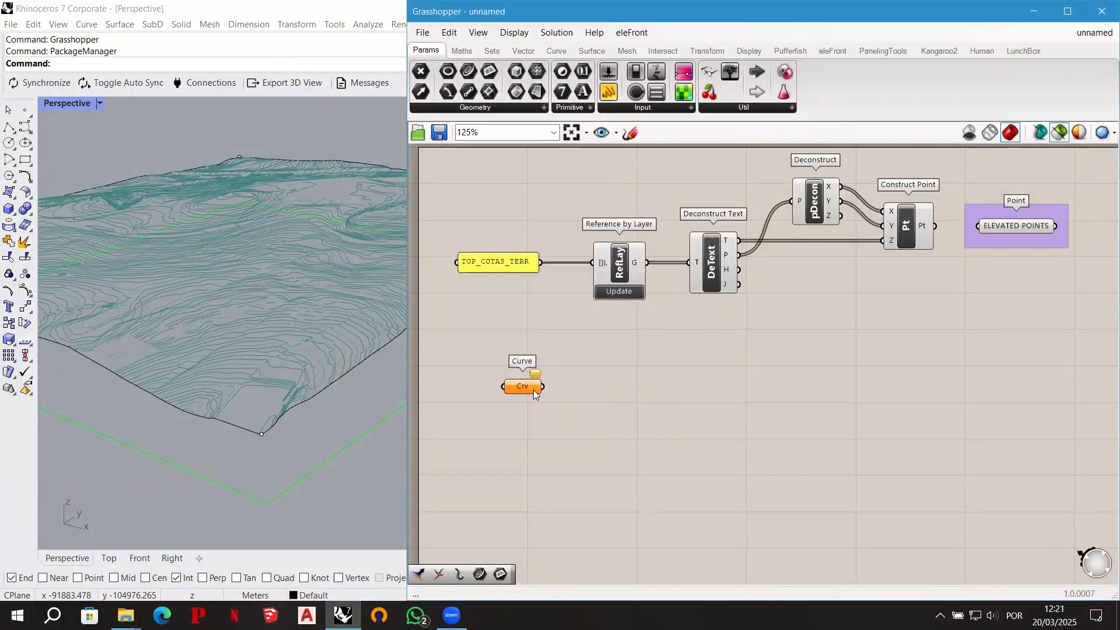
# - Make three copies of the Curve parameter and spread them out in a column below the original
pyautogui.hotkey('ctrl', 'c')
pyautogui.hotkey('ctrl', 'v')
pyautogui.hotkey('ctrl', 'v')
pyautogui.moveTo(541, 411); pyautogui.dragTo(523, 525)
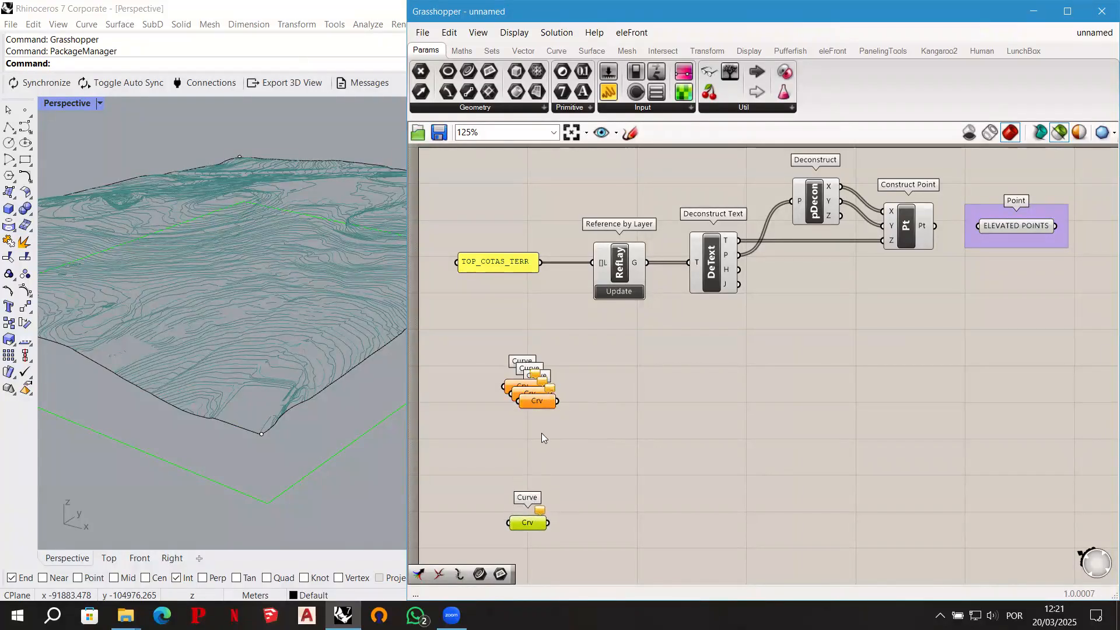
pyautogui.moveTo(536, 403); pyautogui.dragTo(519, 472)
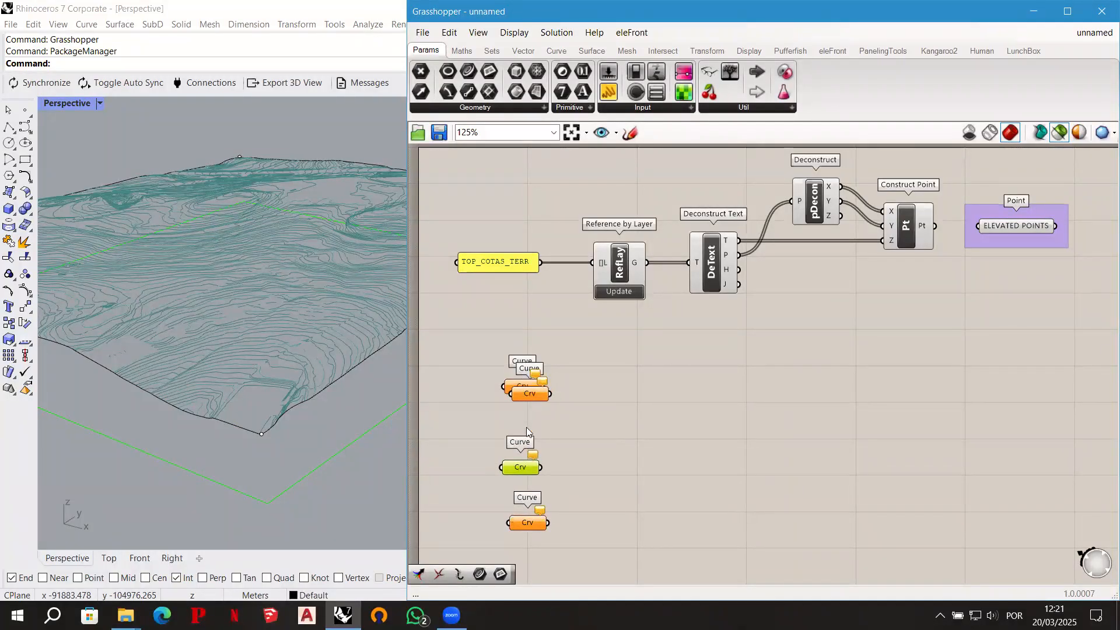
pyautogui.moveTo(534, 395); pyautogui.dragTo(530, 425)
# - Align the four Curve parameters by their left edges and distribute them evenly in the vertical direction
pyautogui.moveTo(588, 537); pyautogui.dragTo(495, 359)
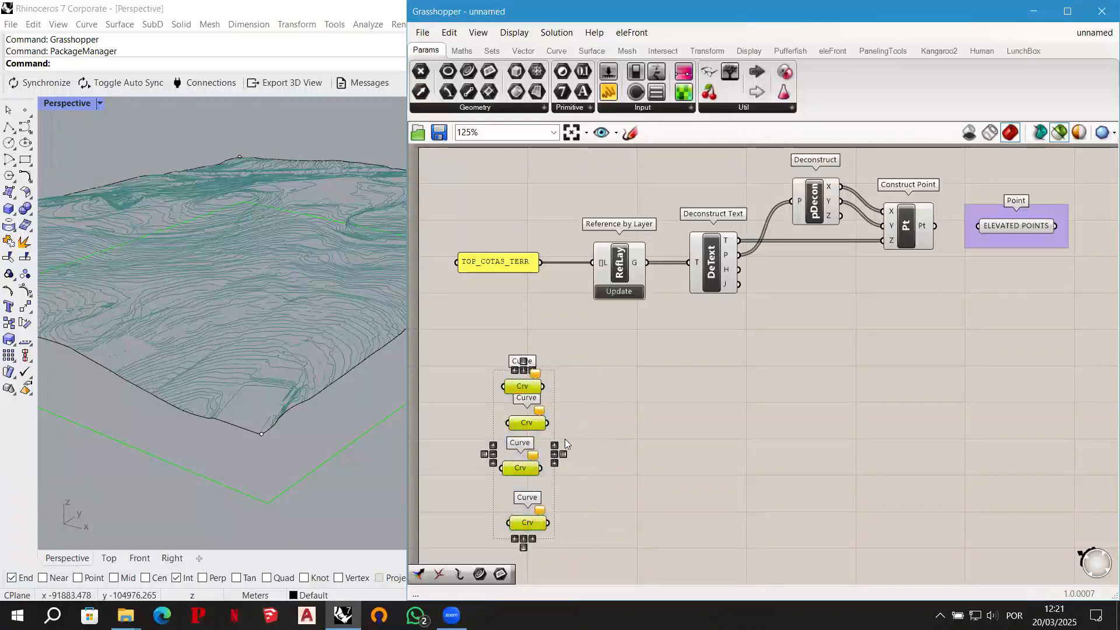
pyautogui.click(523, 361)
pyautogui.click(515, 370)
pyautogui.click(610, 409)
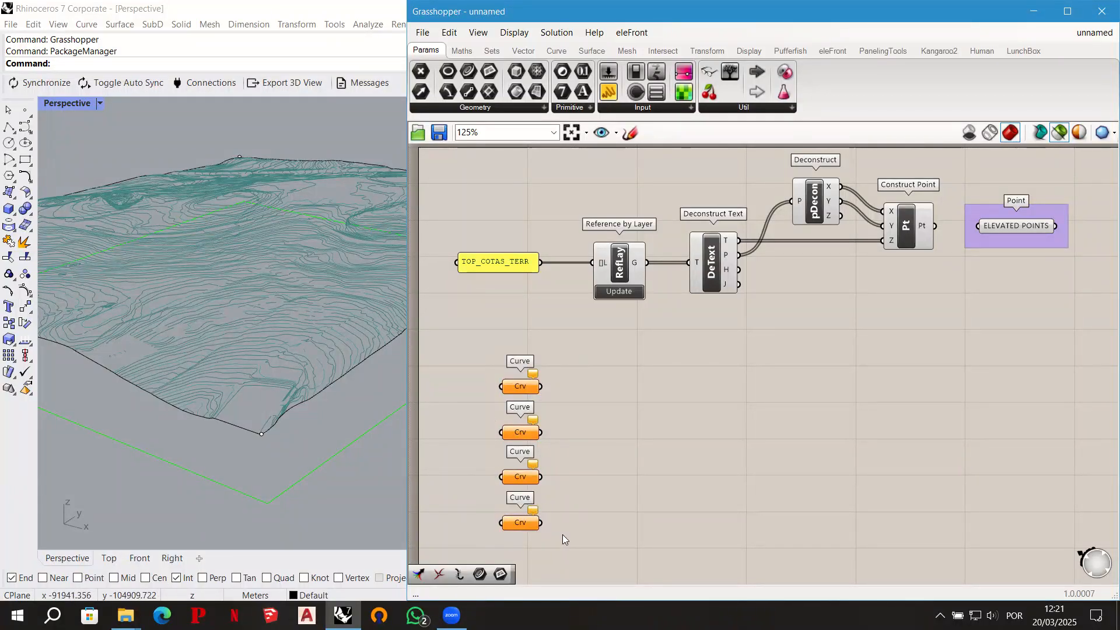
# - Move the lowest Curve parameter farther down and redistribute all four with equal, wider vertical gaps
pyautogui.moveTo(523, 524); pyautogui.dragTo(524, 552)
pyautogui.moveTo(578, 487); pyautogui.dragTo(577, 442, button='right')
pyautogui.moveTo(565, 521); pyautogui.dragTo(488, 331)
pyautogui.click(520, 325)
pyautogui.click(623, 362)
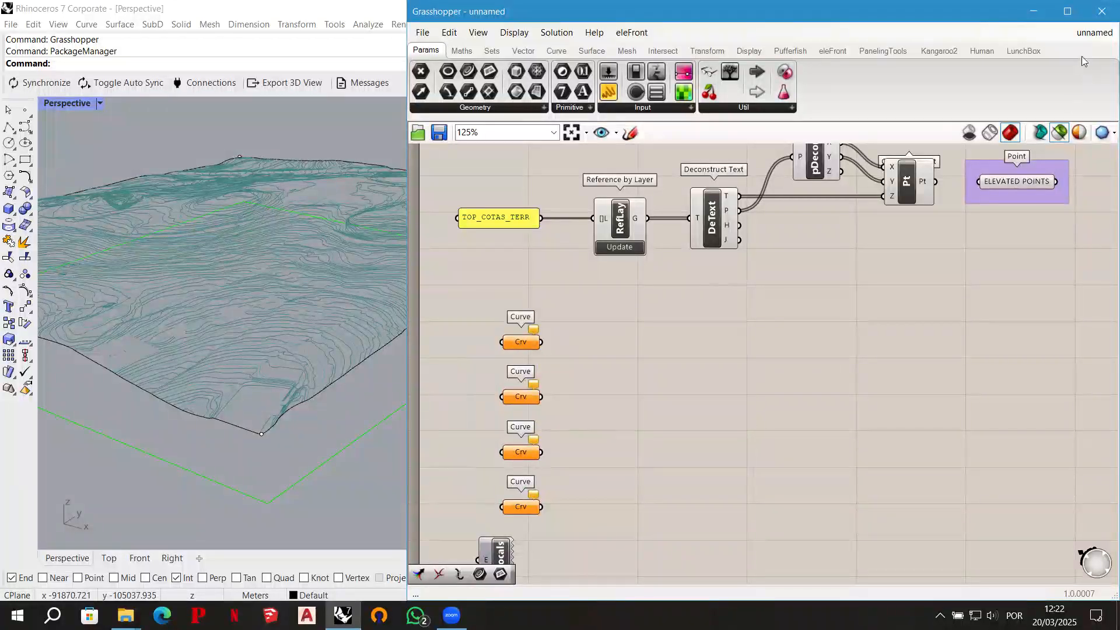
# - Switch to Rhino and select all objects on the TOP_CURVAS2 layer
pyautogui.click(1042, 8)
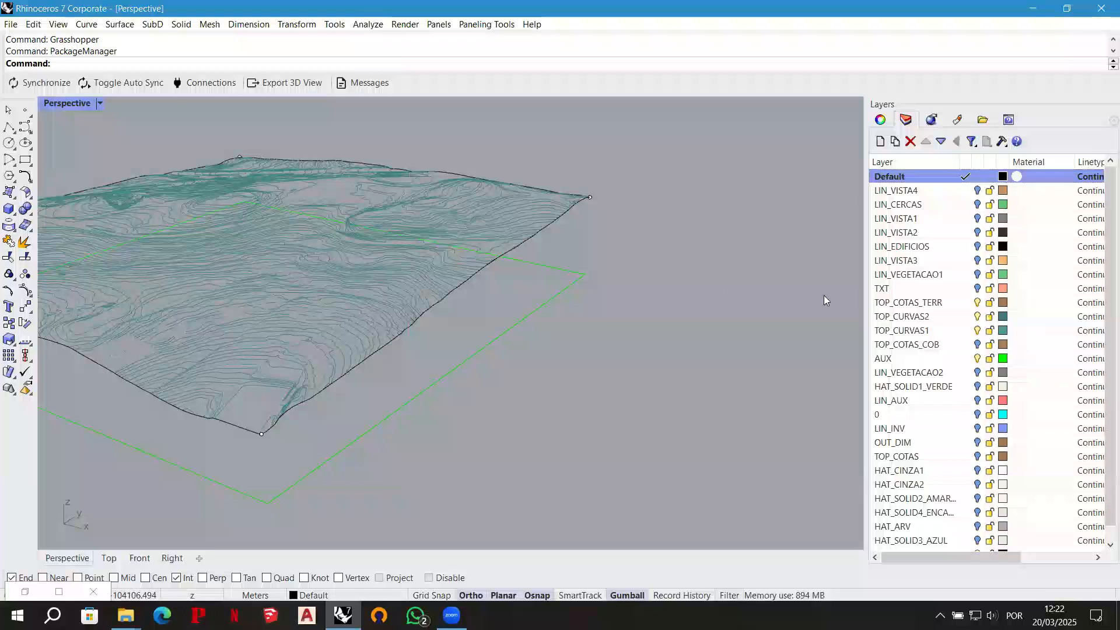
pyautogui.click(919, 318)
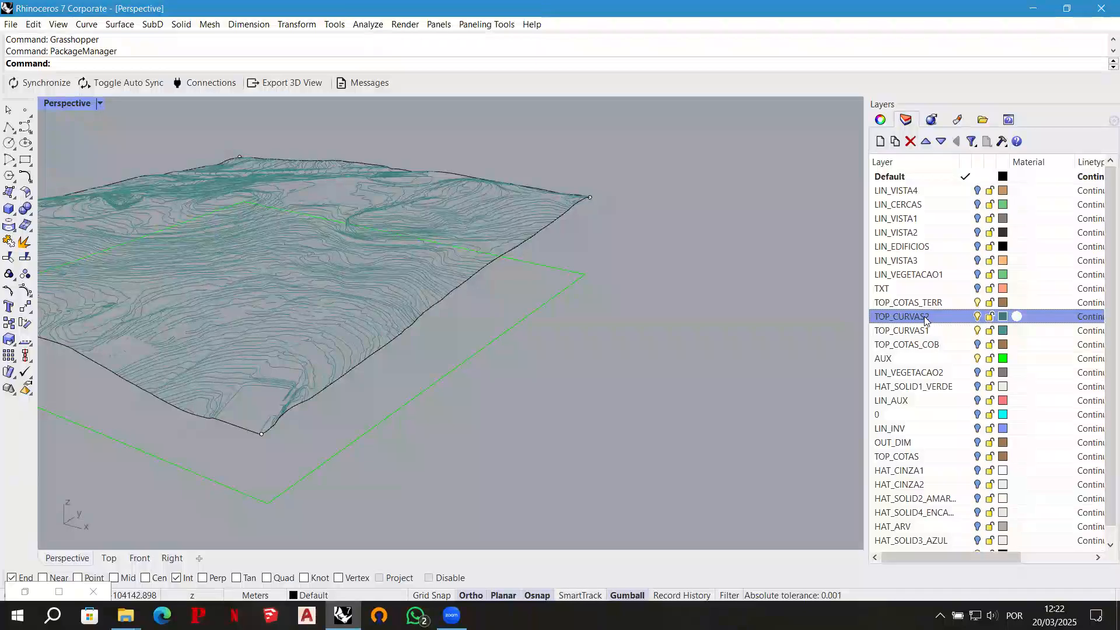
pyautogui.rightClick(932, 322)
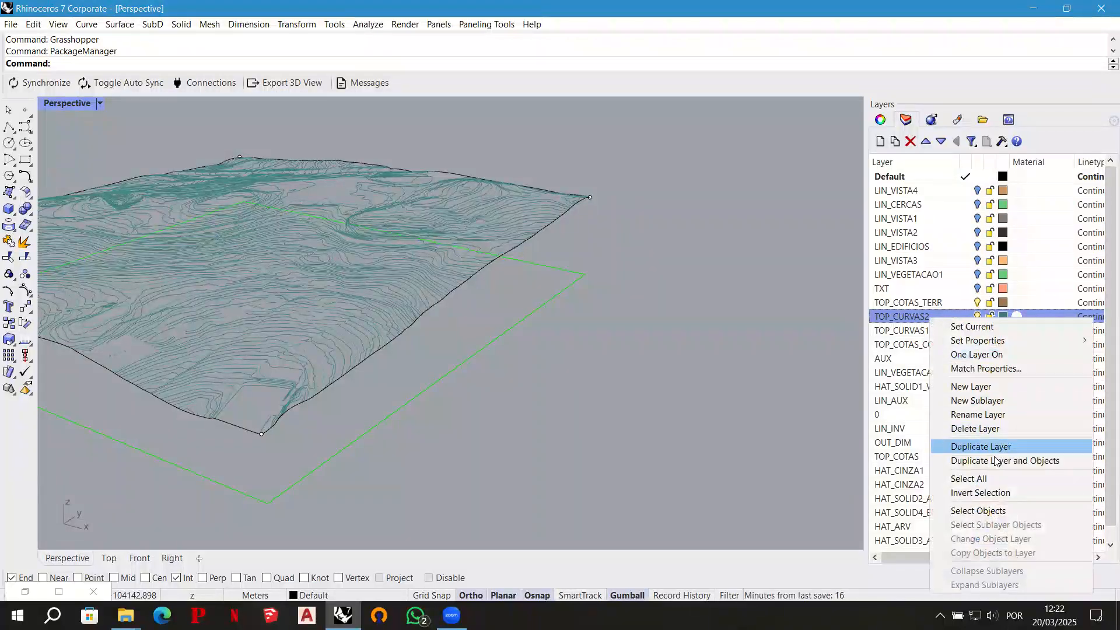
pyautogui.click(1017, 513)
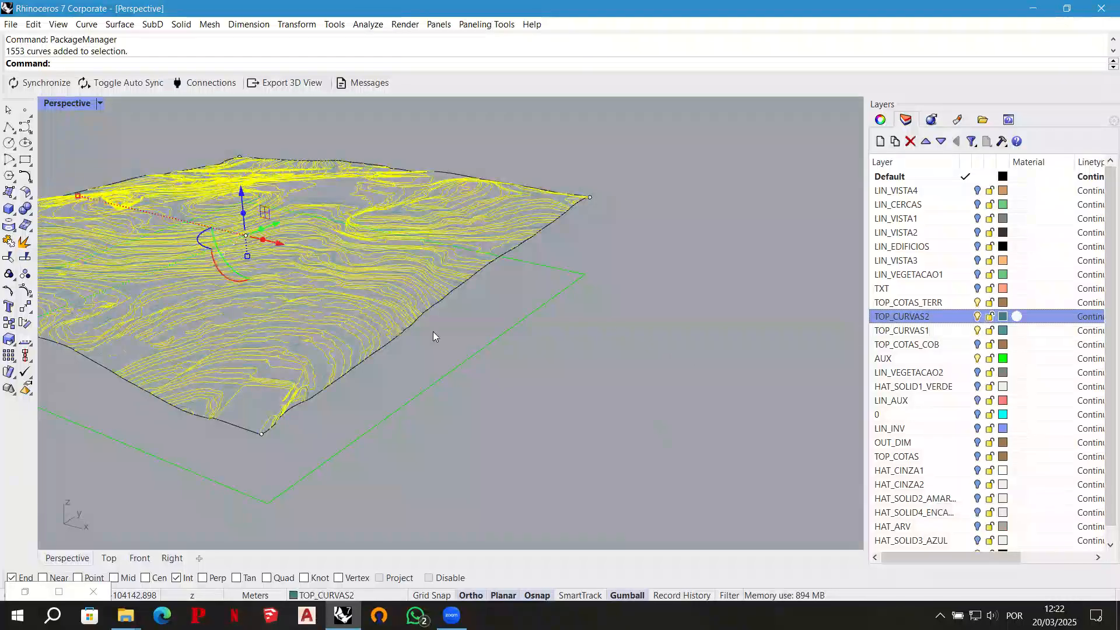
pyautogui.moveTo(477, 317); pyautogui.dragTo(378, 234, button='right')
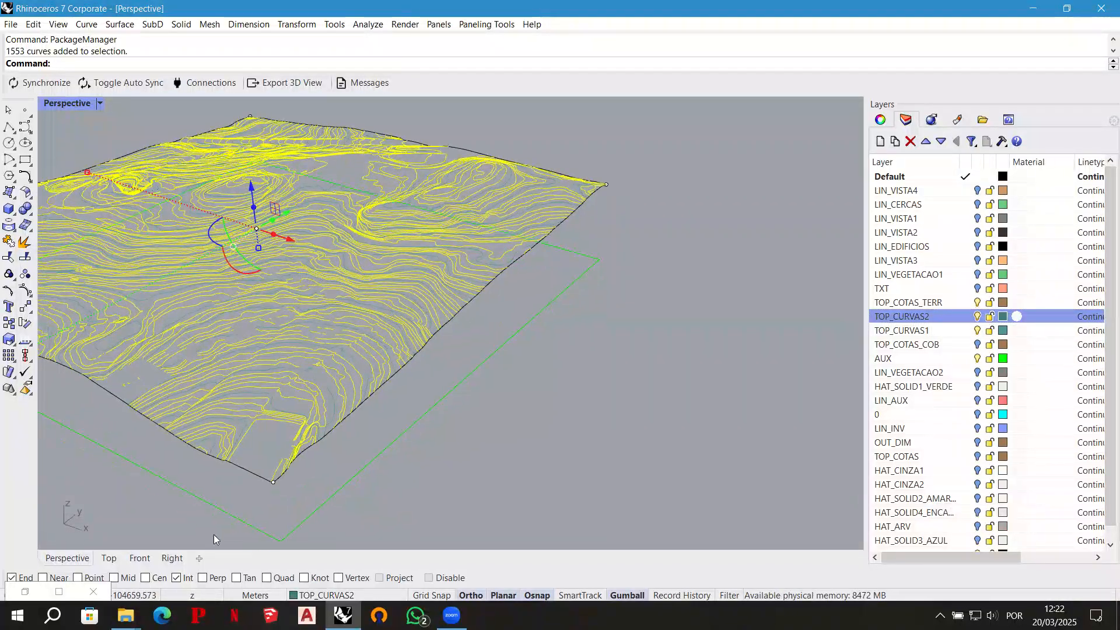
# - Return to Grasshopper and reference the selected TOP_CURVAS2 curves as multiple curves in the topmost Curve parameter
pyautogui.click(24, 591)
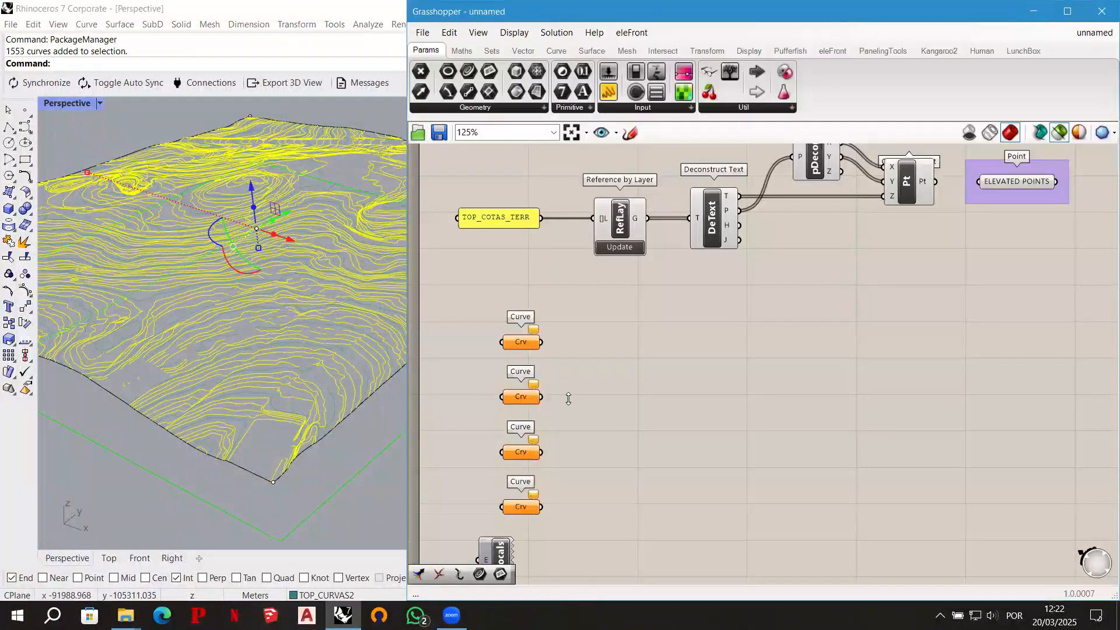
pyautogui.scroll(1, 493, 348)
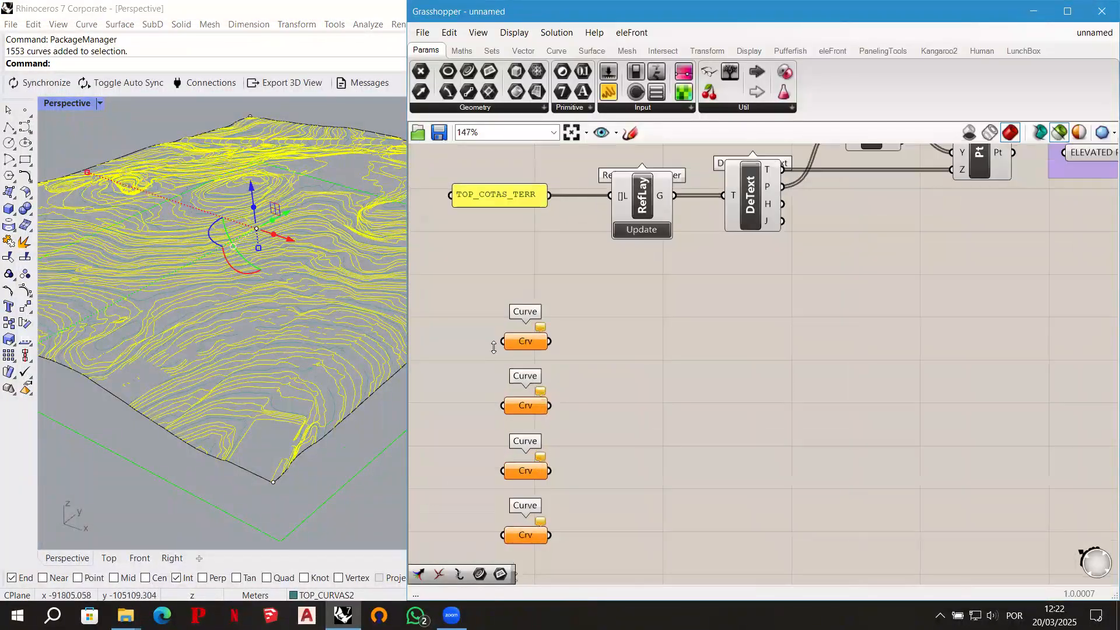
pyautogui.click(539, 343)
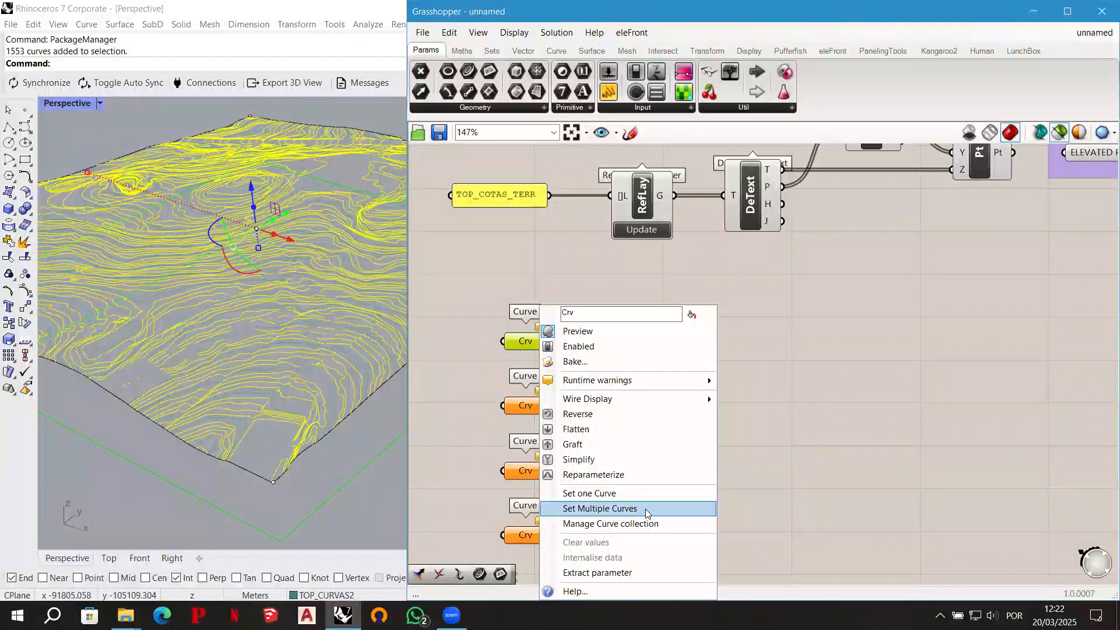
pyautogui.click(646, 509)
pyautogui.press('Return')
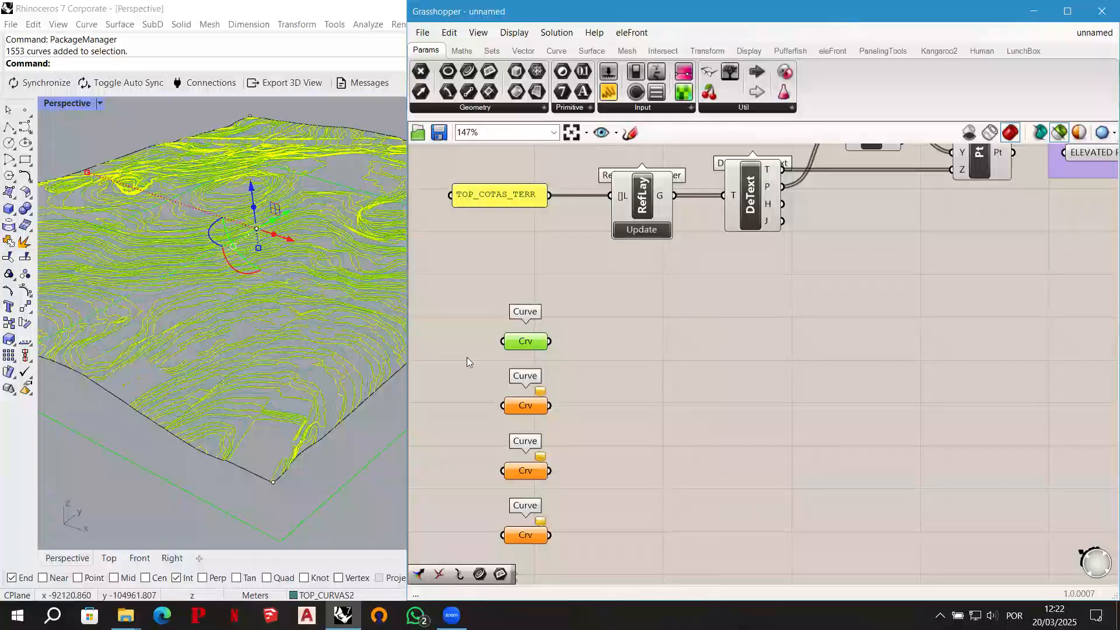
# - Rename the topmost Curve parameter CONTOUR LINES 1m
pyautogui.rightClick(527, 343)
pyautogui.moveTo(569, 335); pyautogui.dragTo(523, 336)
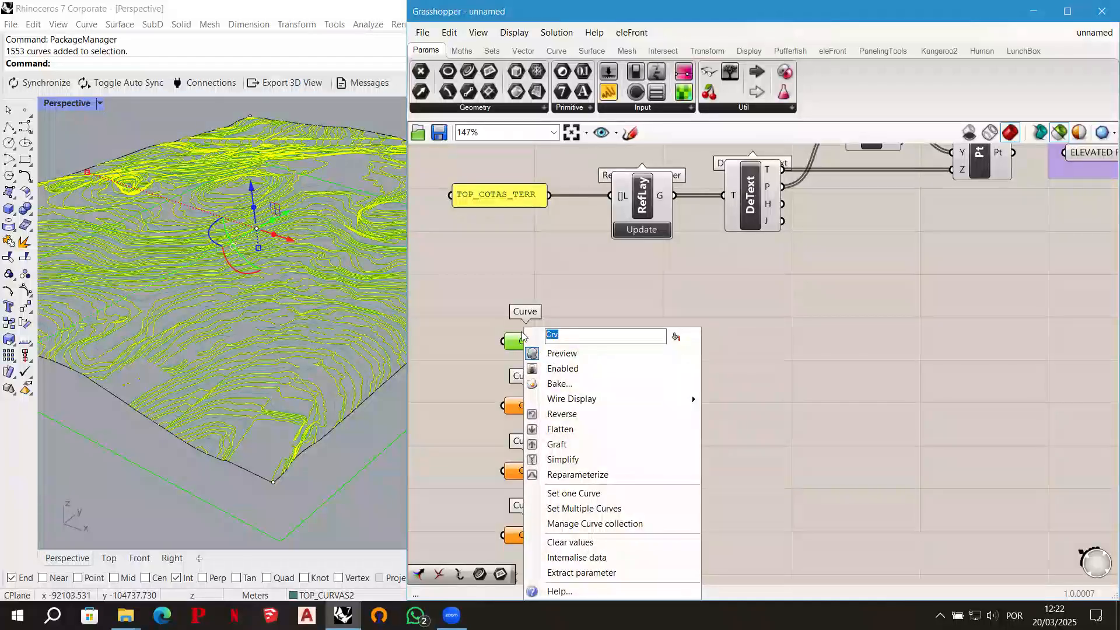
pyautogui.write('CONTOUR LINES 1m')
pyautogui.click(569, 292)
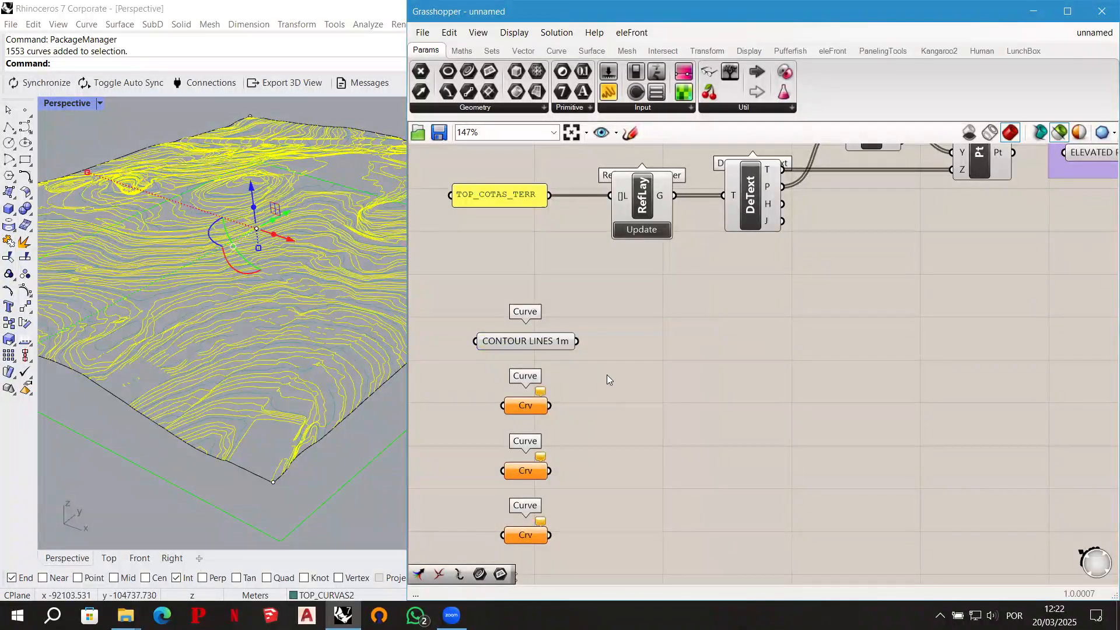
# - Switch to Rhino, clear the current selection and select all objects on the TOP_CURVAS1 layer
pyautogui.click(1030, 16)
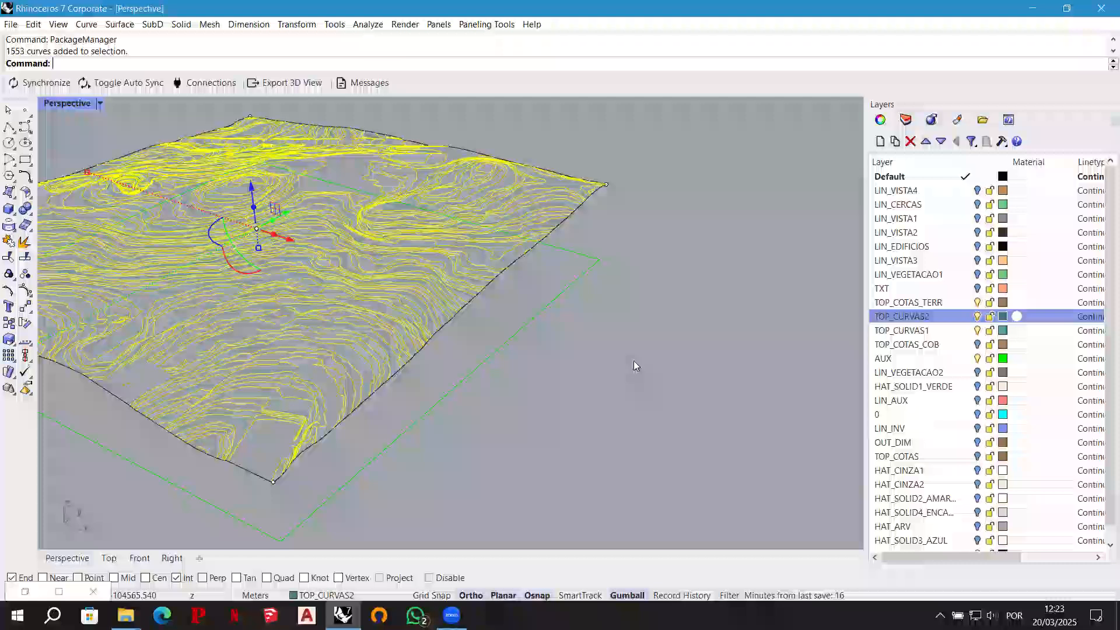
pyautogui.click(648, 373)
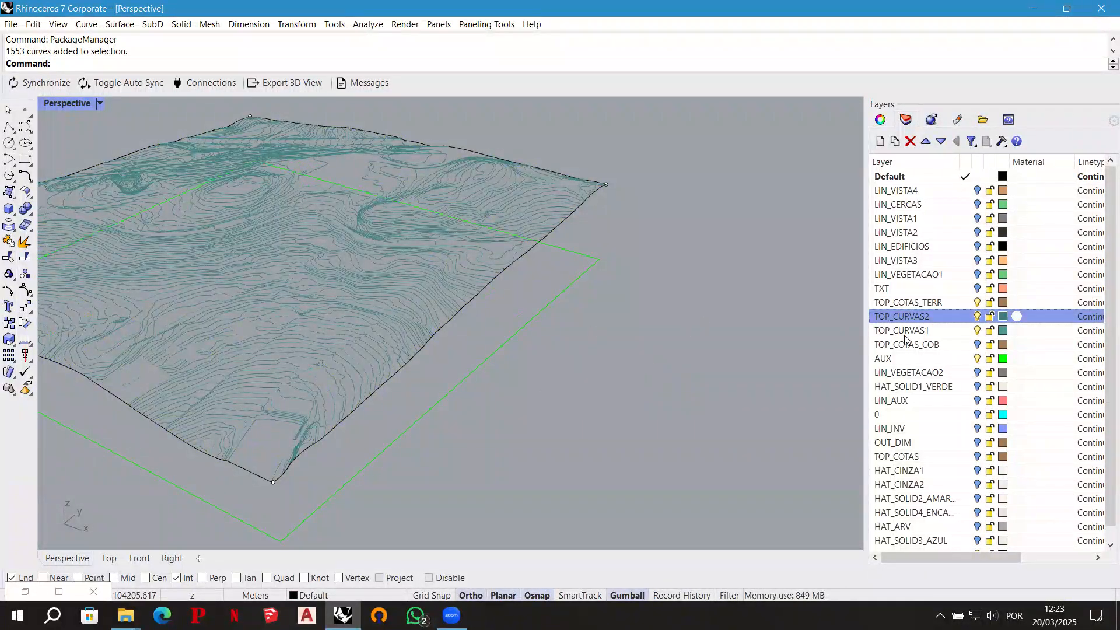
pyautogui.click(920, 331)
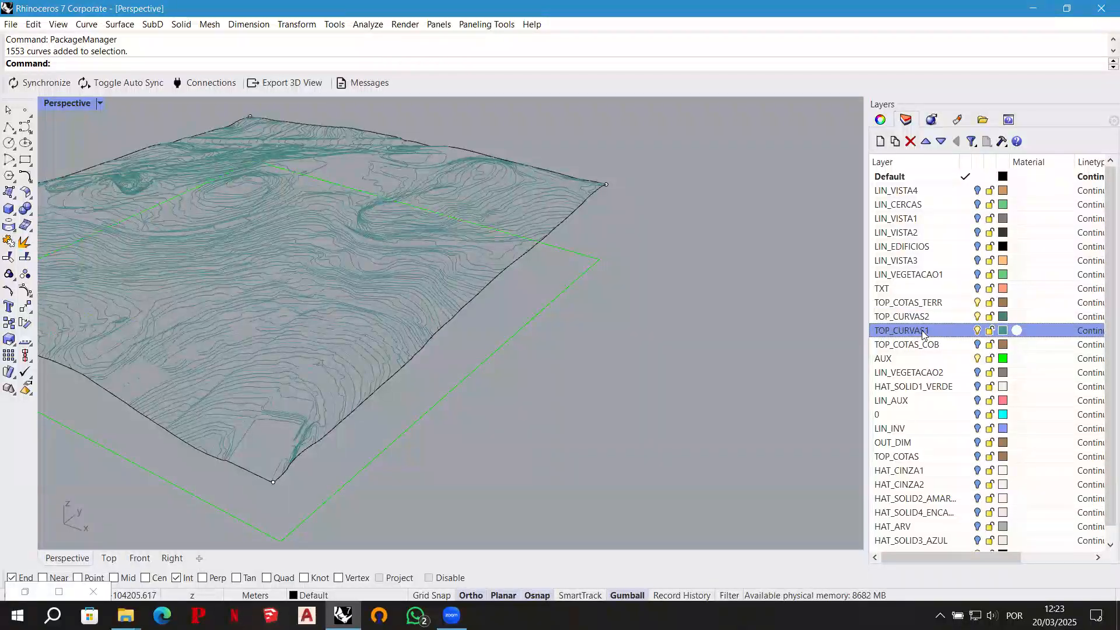
pyautogui.rightClick(922, 332)
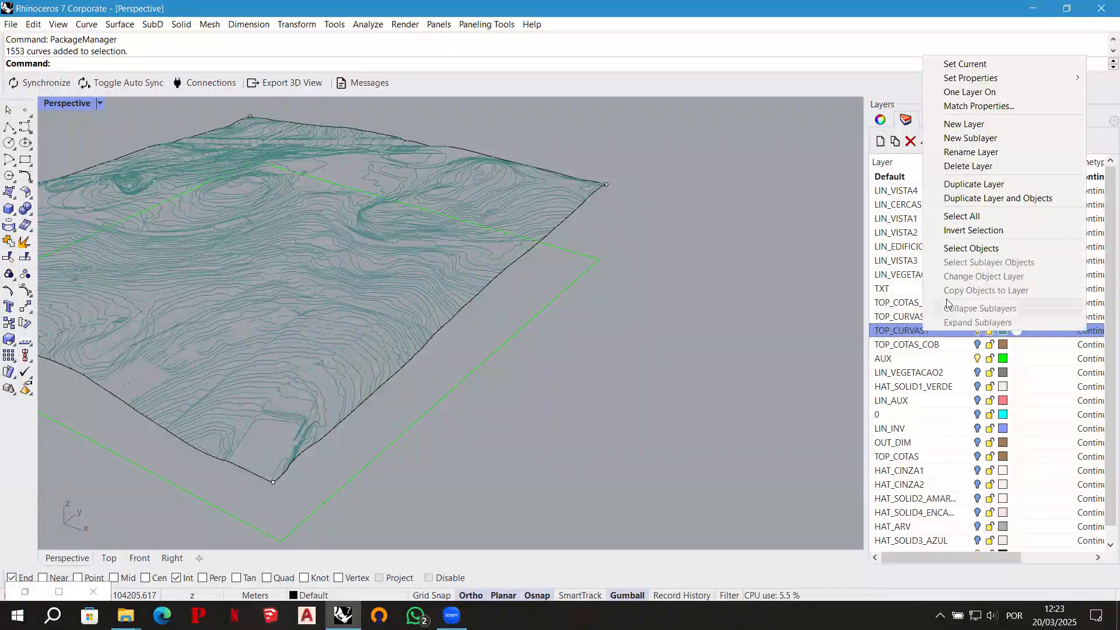
pyautogui.click(980, 249)
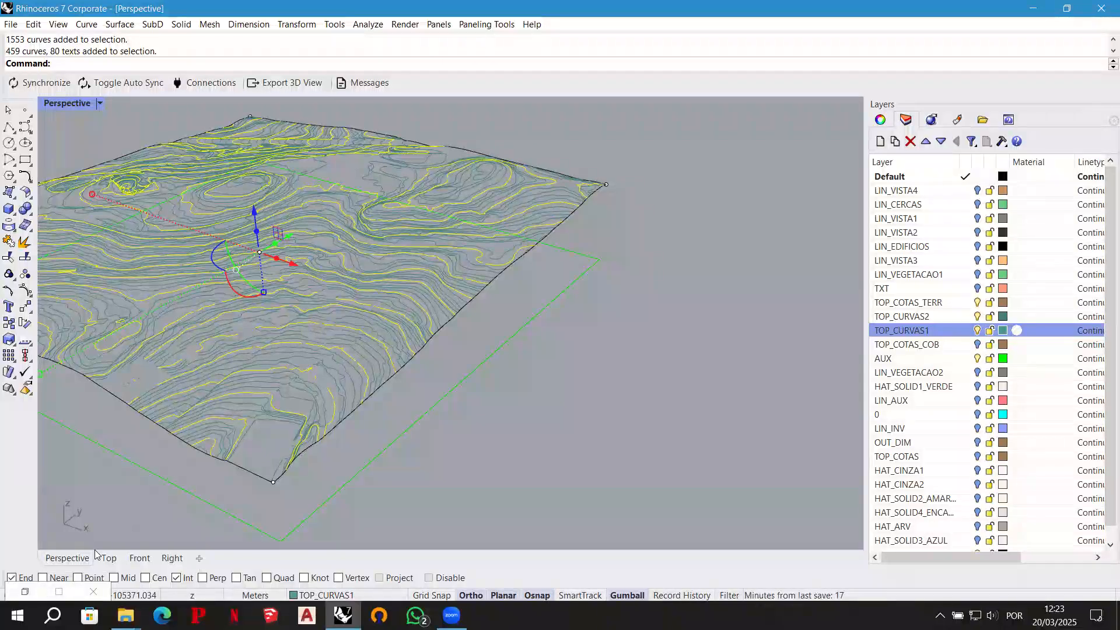
# - Return to Grasshopper and reference the selected TOP_CURVAS1 curves as multiple curves in the second Curve parameter
pyautogui.click(25, 591)
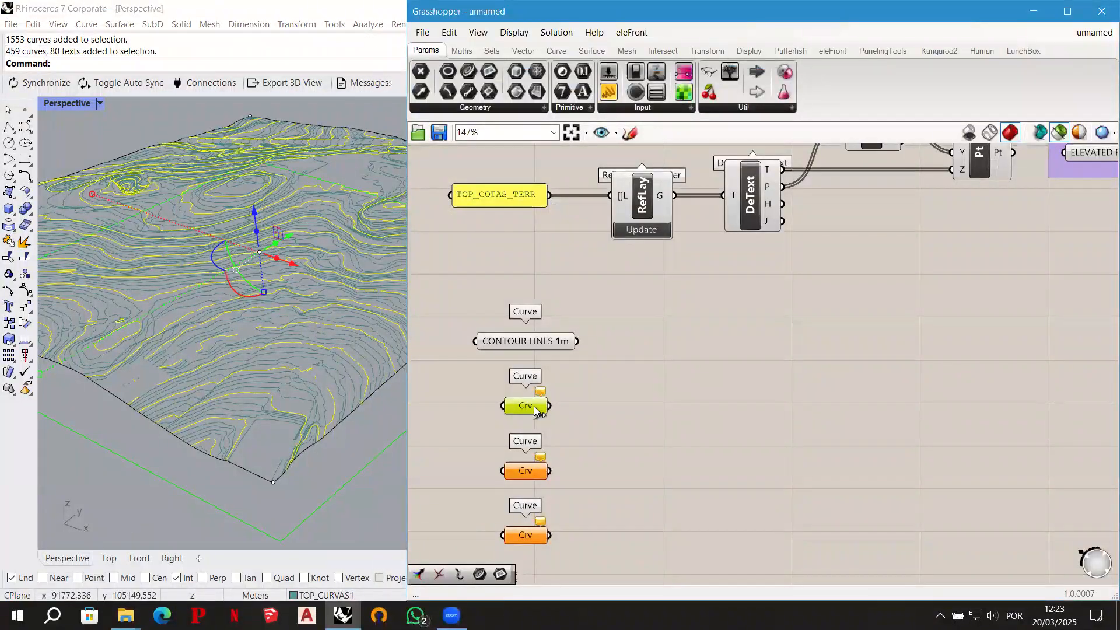
pyautogui.rightClick(534, 408)
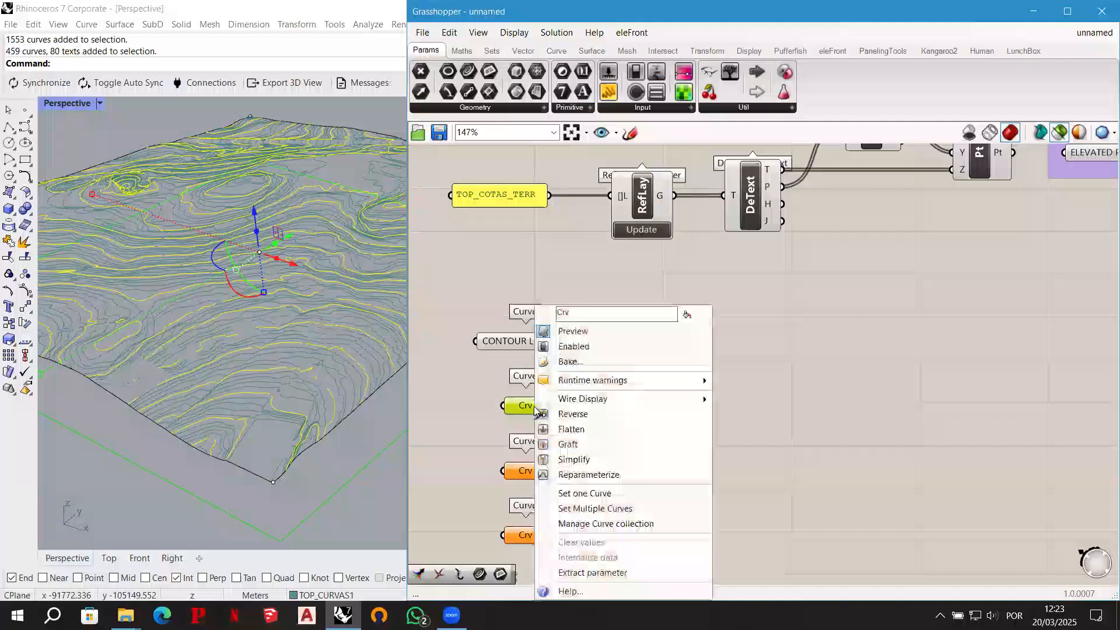
pyautogui.click(623, 508)
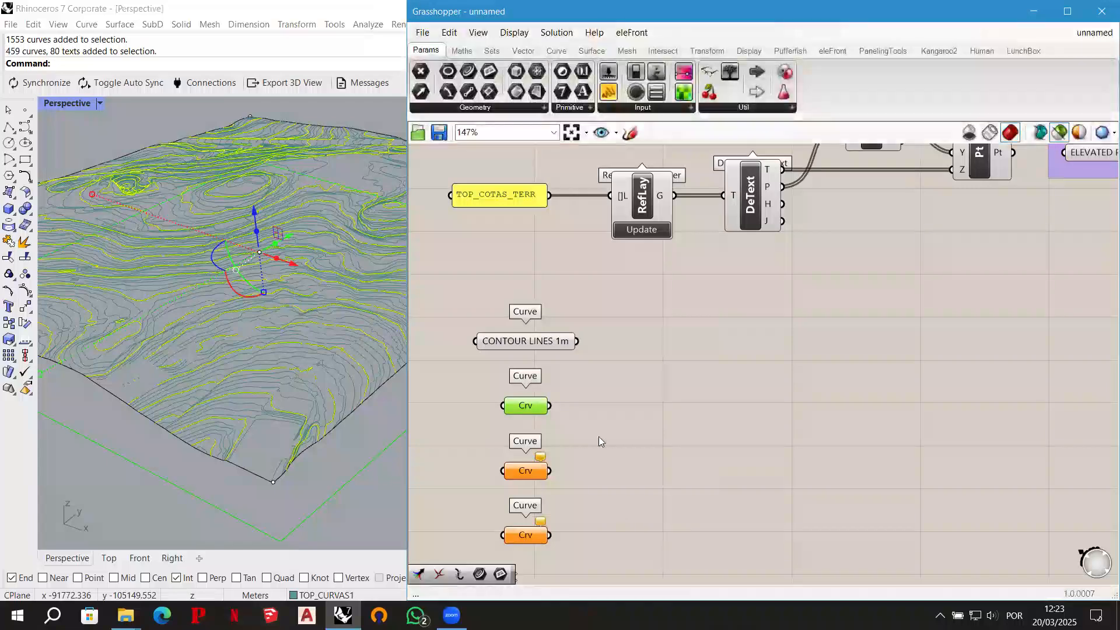
# - Rename the second Curve parameter MASTER CONTOUR LINES
pyautogui.rightClick(526, 410)
pyautogui.doubleClick(549, 336)
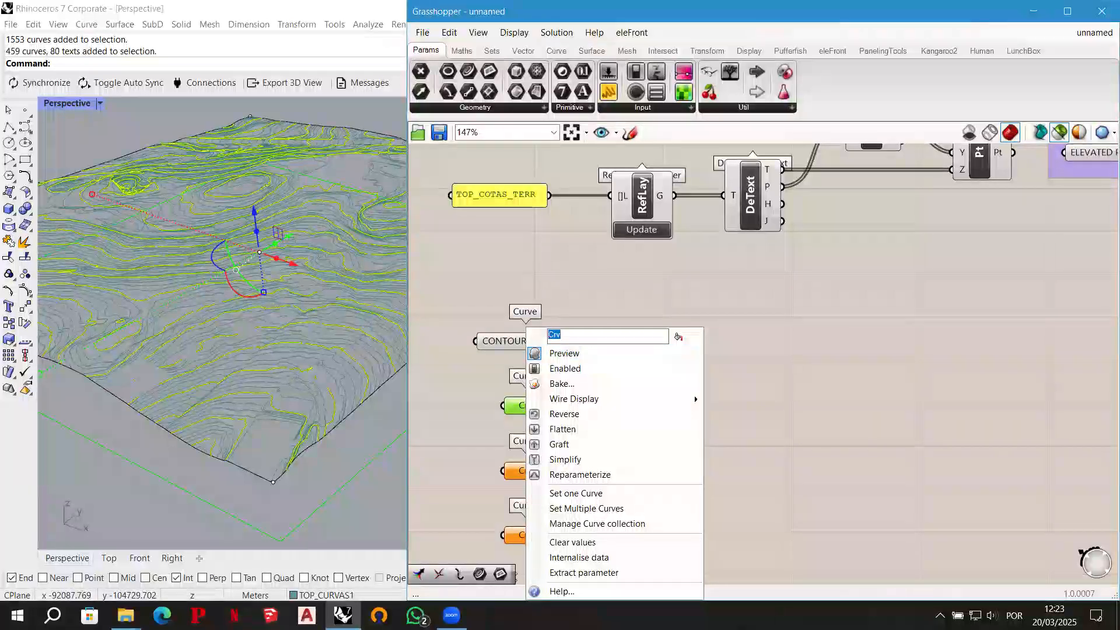
pyautogui.write('MASTER CONTO')
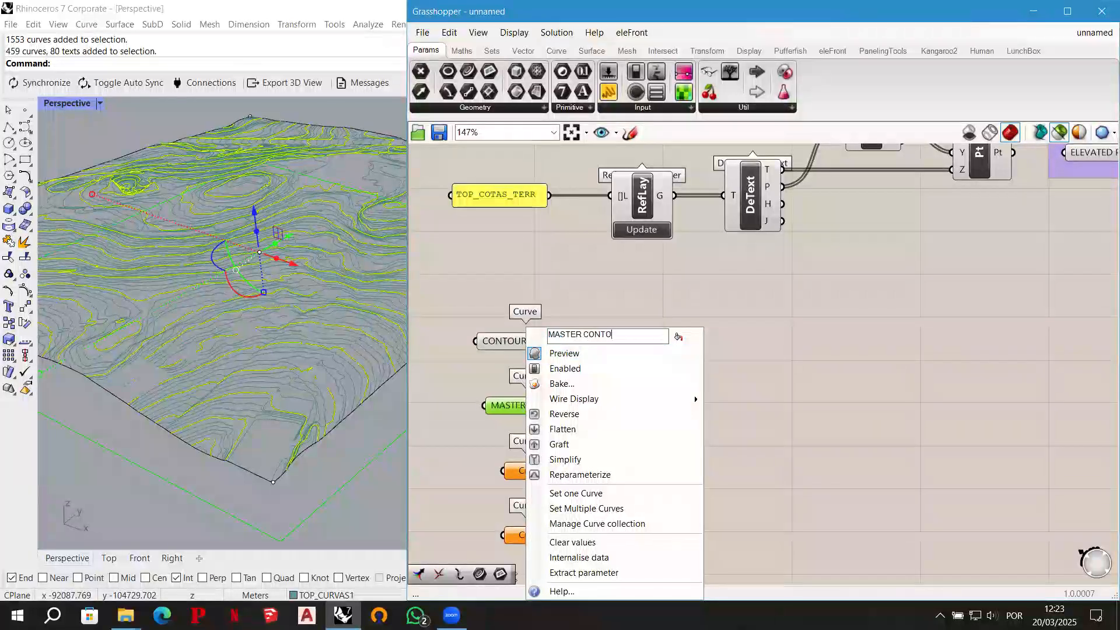
pyautogui.write('UR LINES')
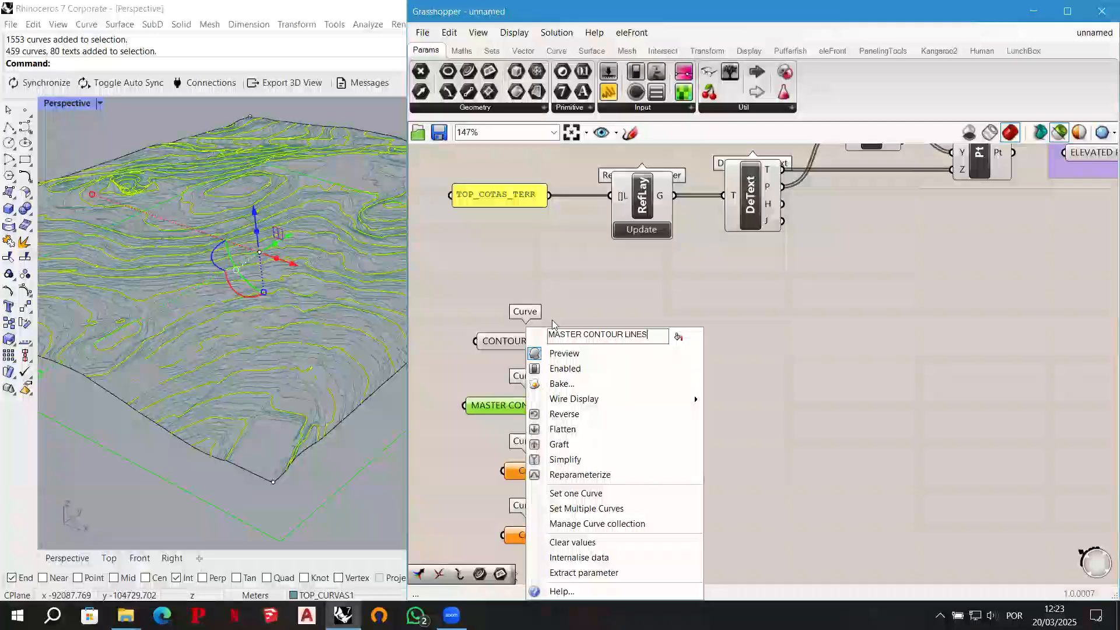
pyautogui.click(813, 343)
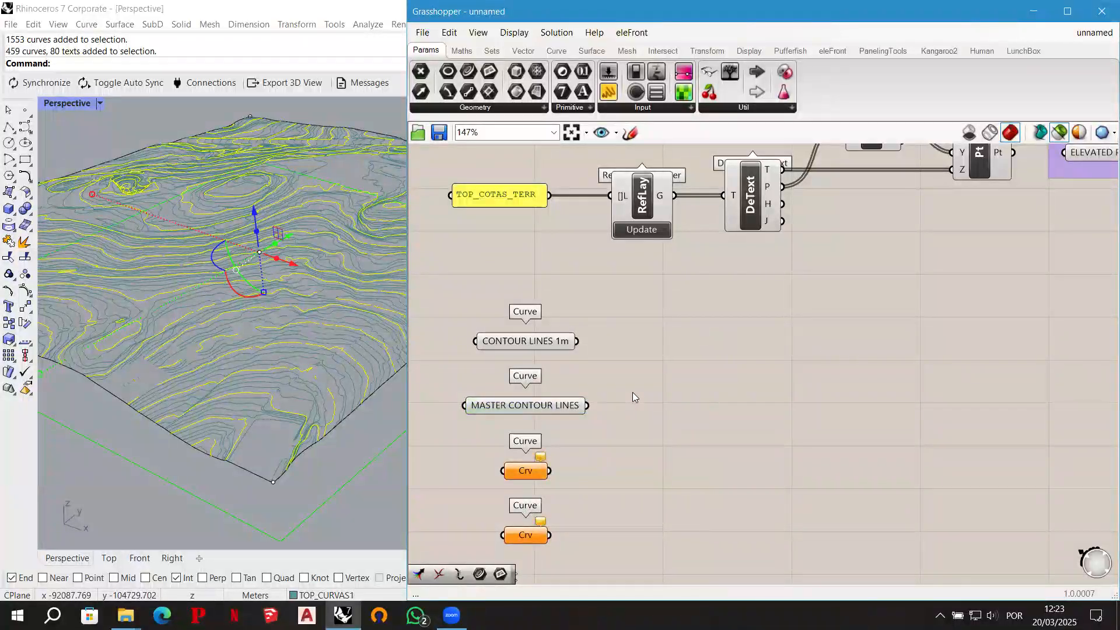
# - Switch to Rhino, clear the current selection and select all objects on the 3D LIMITE layer
pyautogui.click(1030, 13)
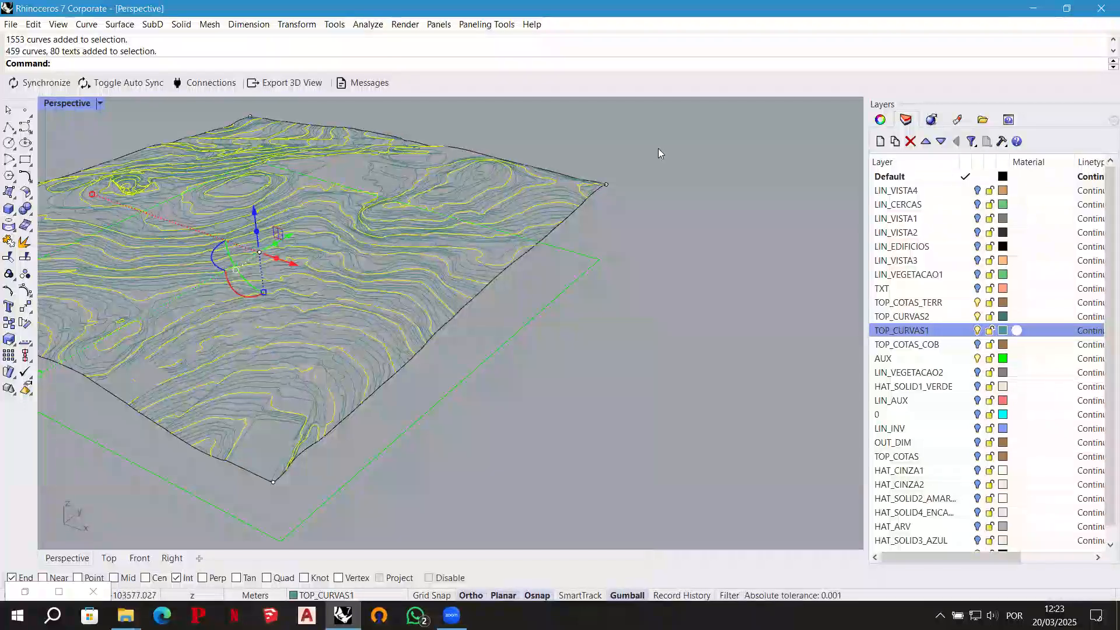
pyautogui.click(621, 381)
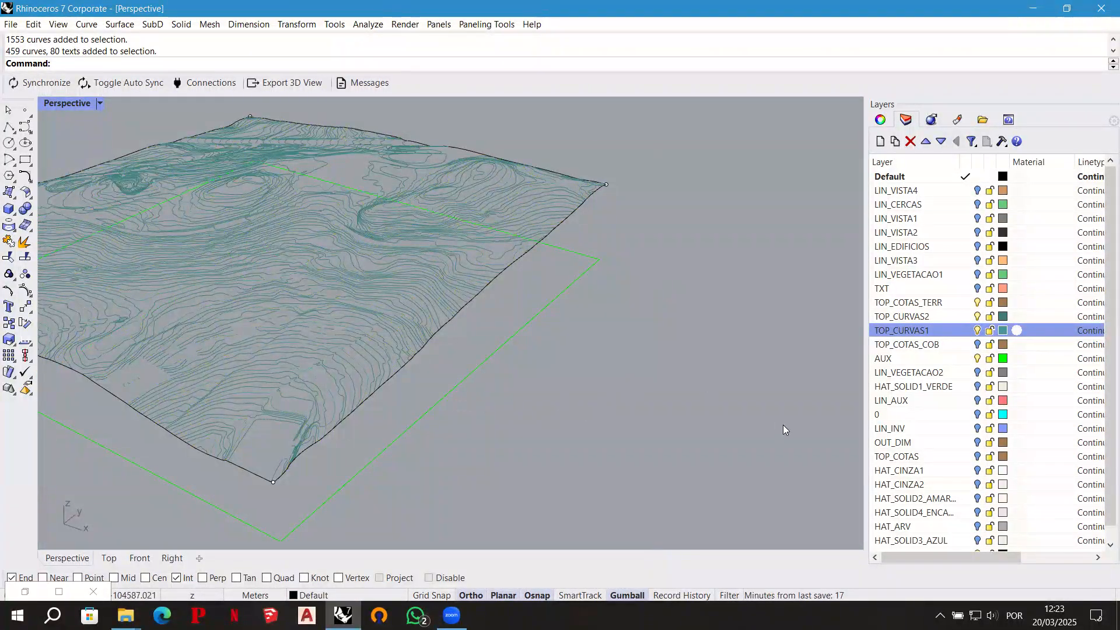
pyautogui.scroll(-1, 927, 480)
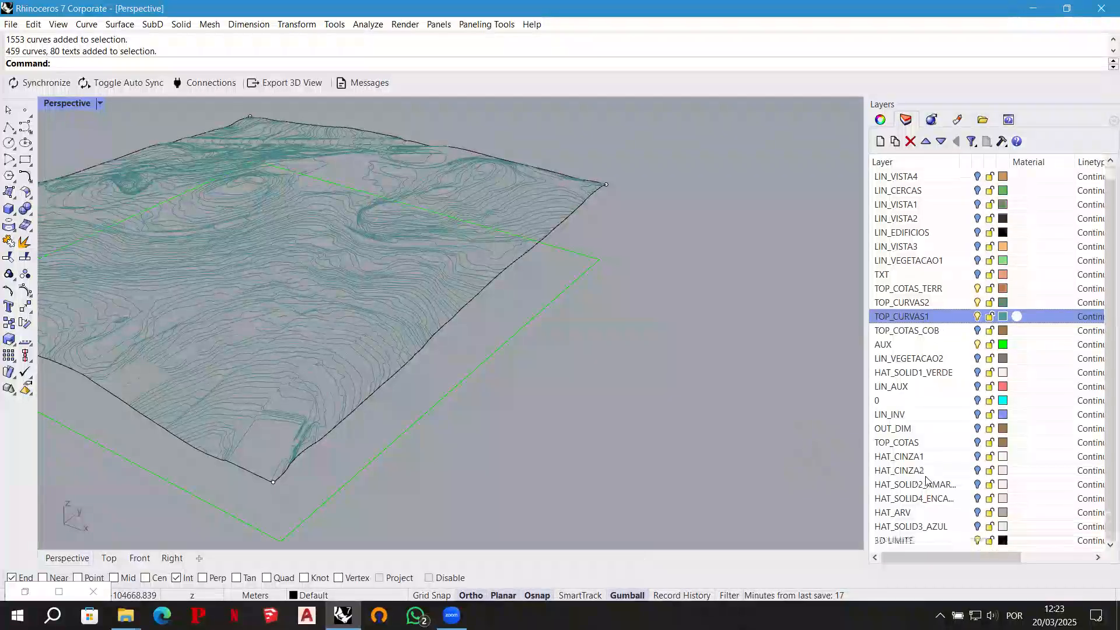
pyautogui.click(910, 542)
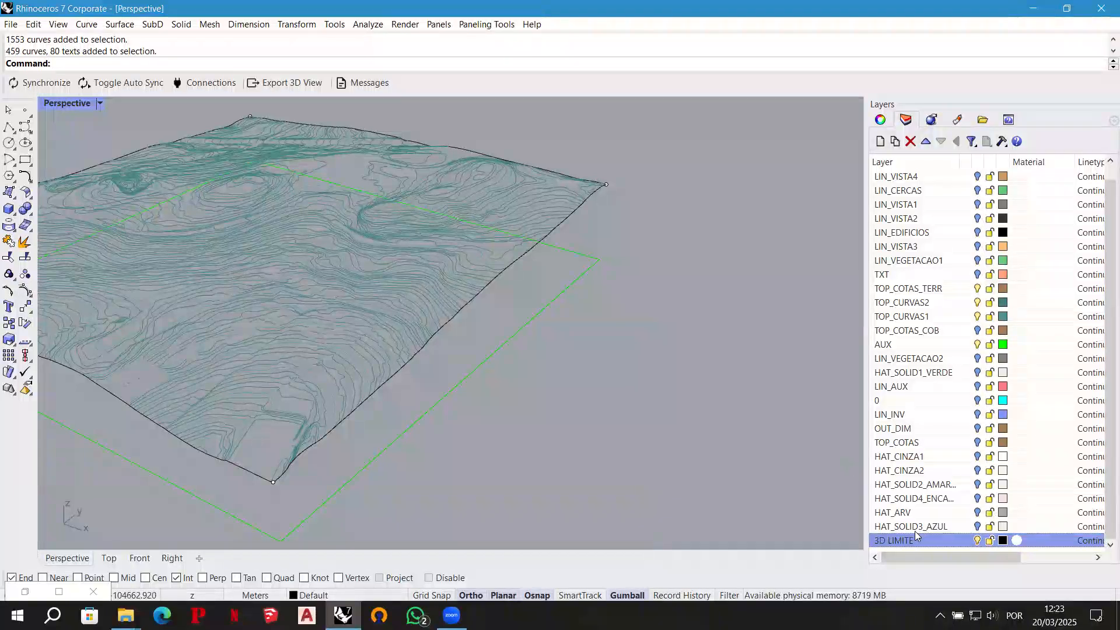
pyautogui.rightClick(907, 542)
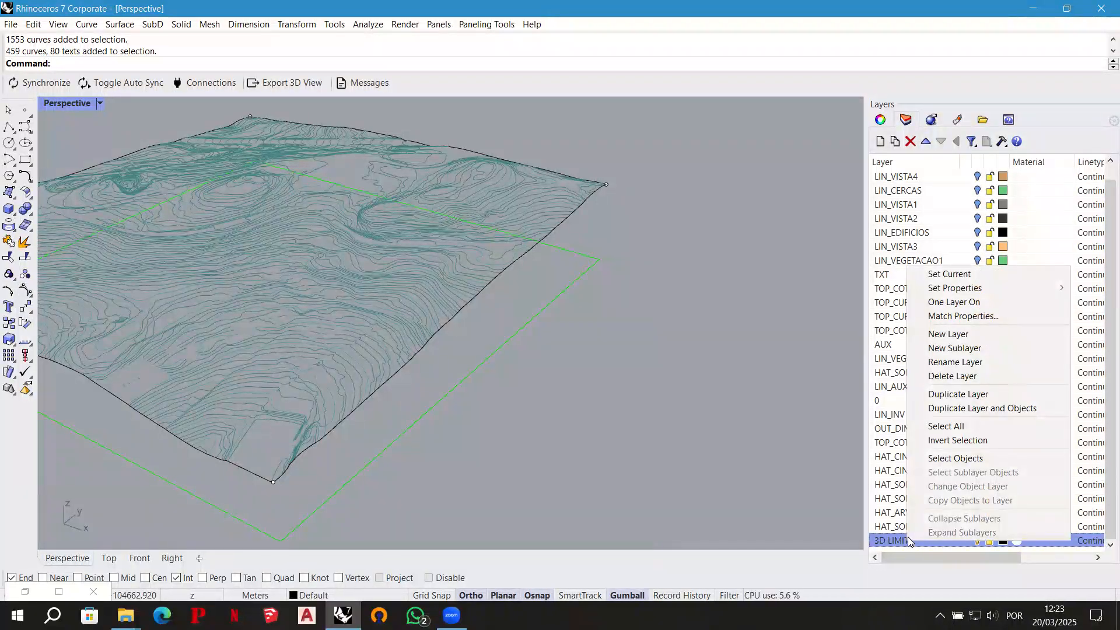
pyautogui.click(957, 459)
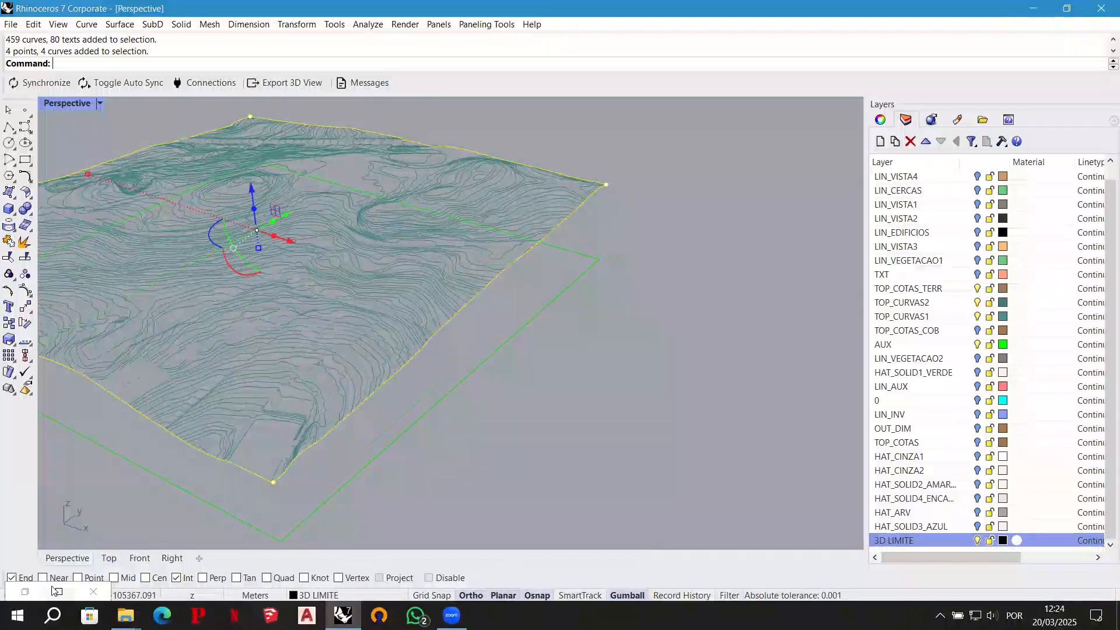
# - Return to Grasshopper and reference the selected 3D LIMITE curves as multiple curves in the third Curve parameter
pyautogui.click(27, 592)
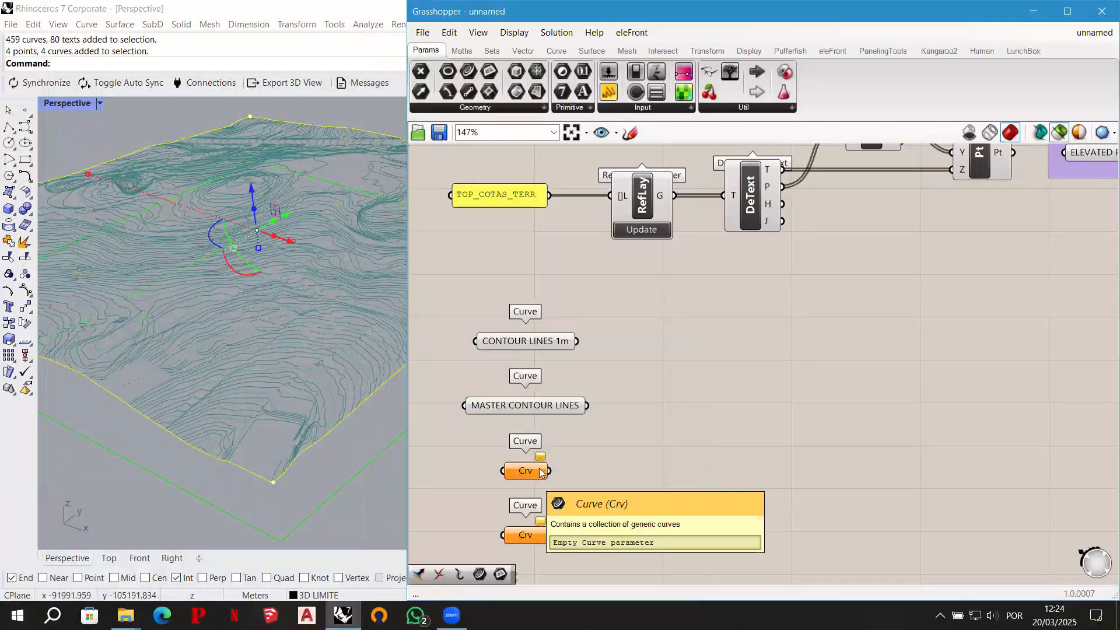
pyautogui.rightClick(533, 472)
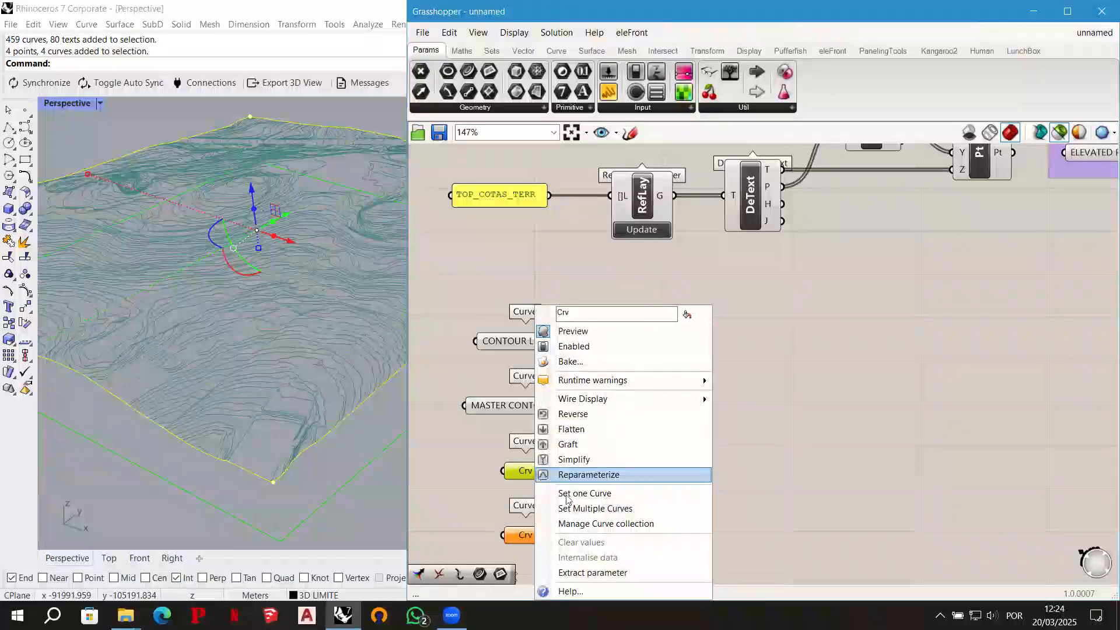
pyautogui.click(619, 509)
pyautogui.click(554, 465)
# - Rename the third Curve parameter TERRAIN 3D LIMITS
pyautogui.click(528, 470)
pyautogui.rightClick(528, 470)
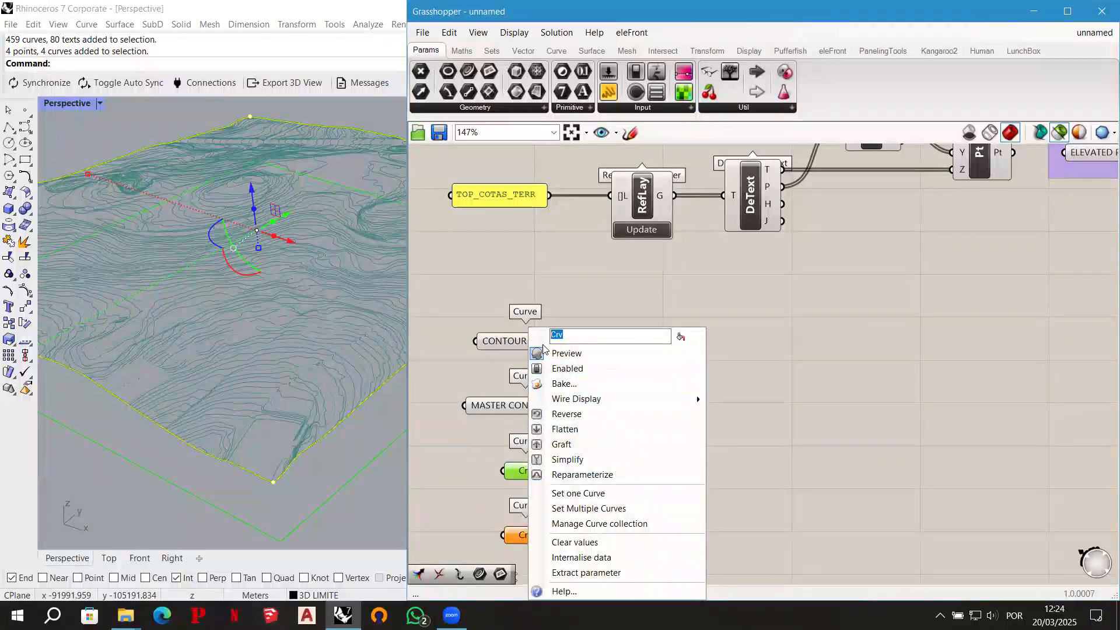
pyautogui.write('3D LIMITS')
pyautogui.click(777, 375)
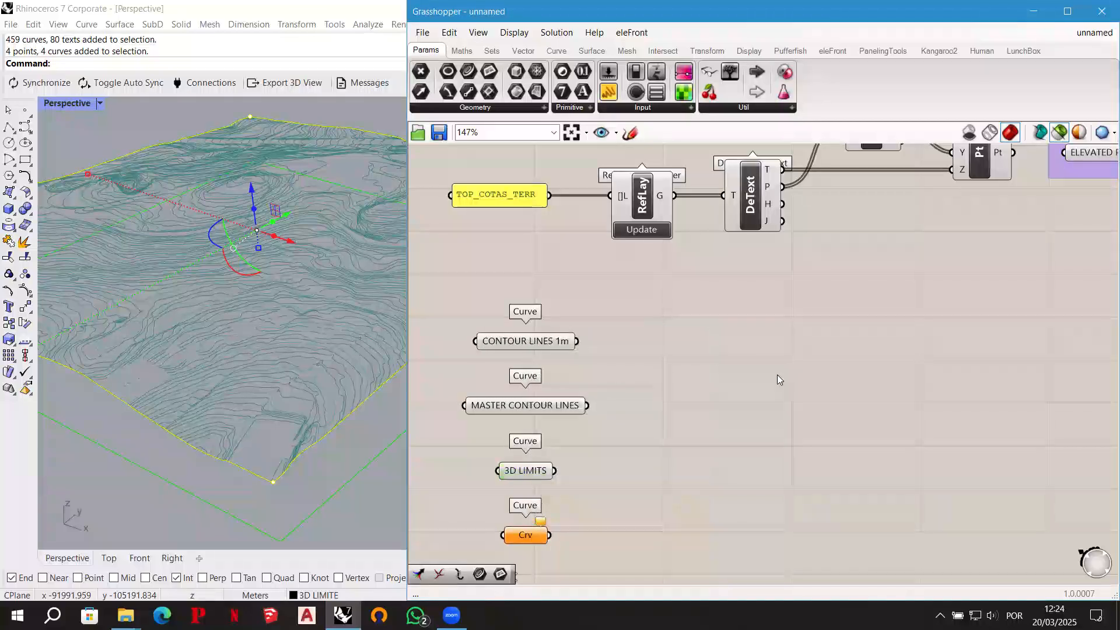
pyautogui.rightClick(524, 474)
pyautogui.press('Home')
pyautogui.write('TERRAIN')
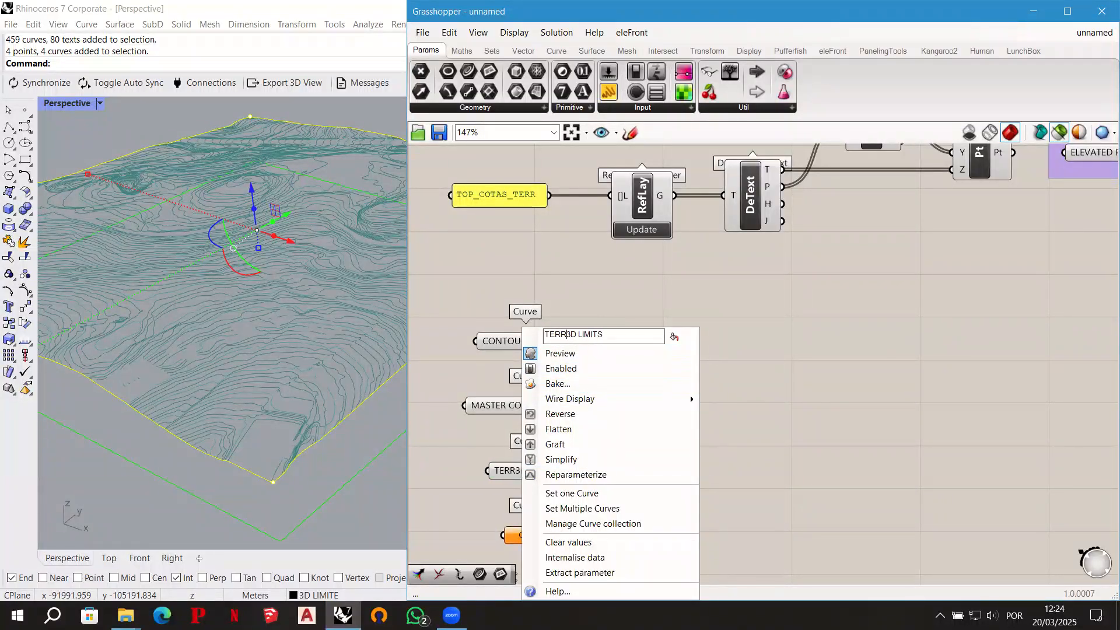
pyautogui.click(743, 347)
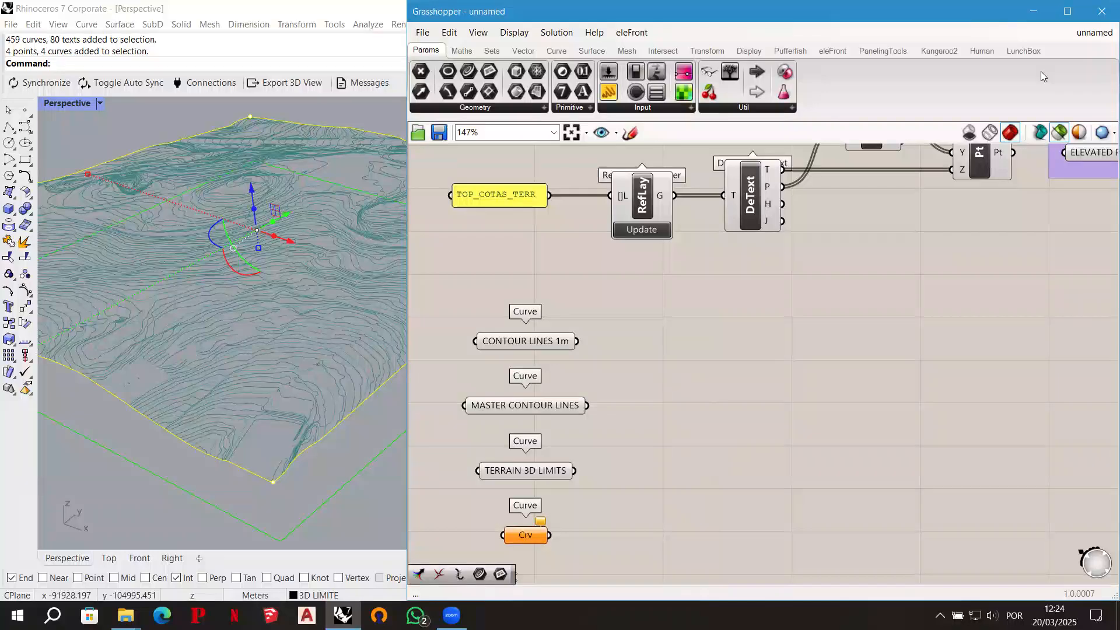
# - Select the flat green boundary rectangle in Rhino and reference it as one curve in Grasshopper's lowest Curve parameter
pyautogui.click(1038, 12)
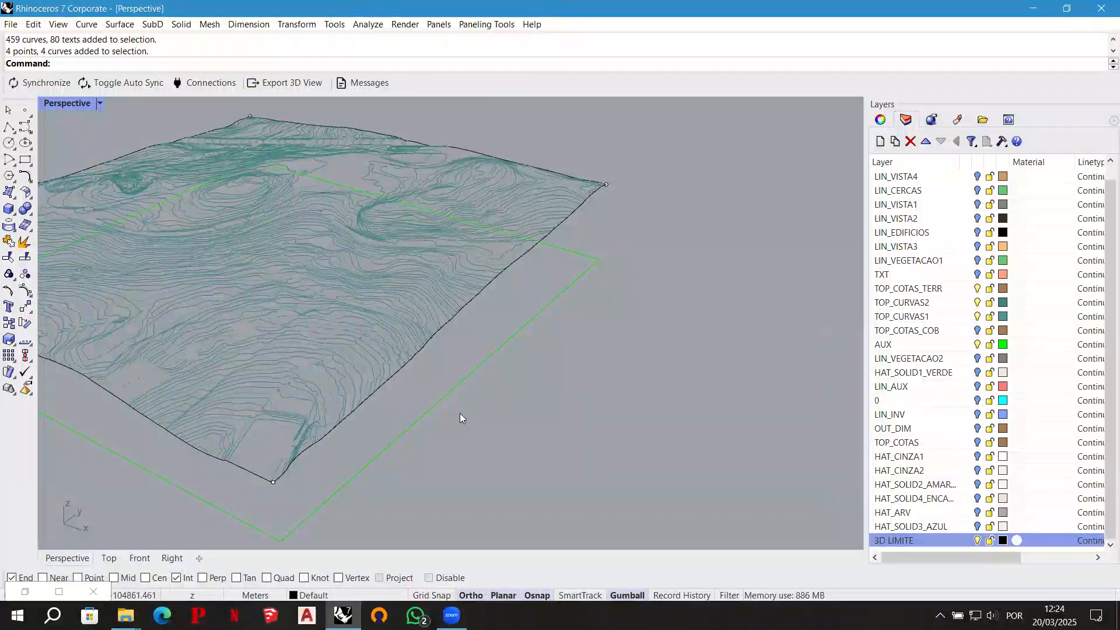
pyautogui.moveTo(438, 375); pyautogui.dragTo(438, 374)
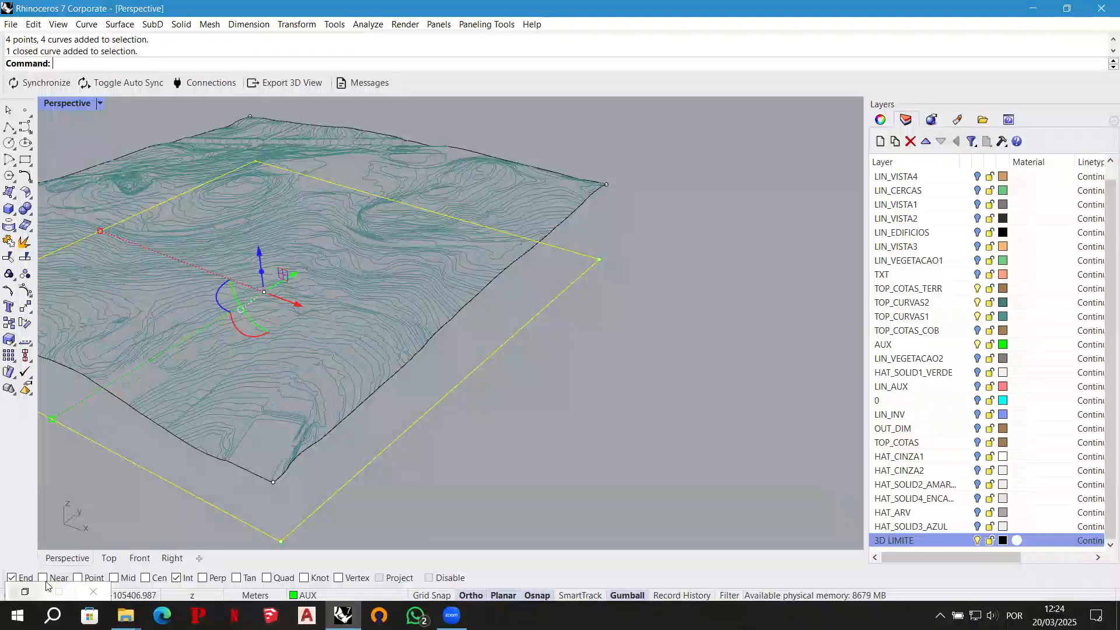
pyautogui.click(24, 592)
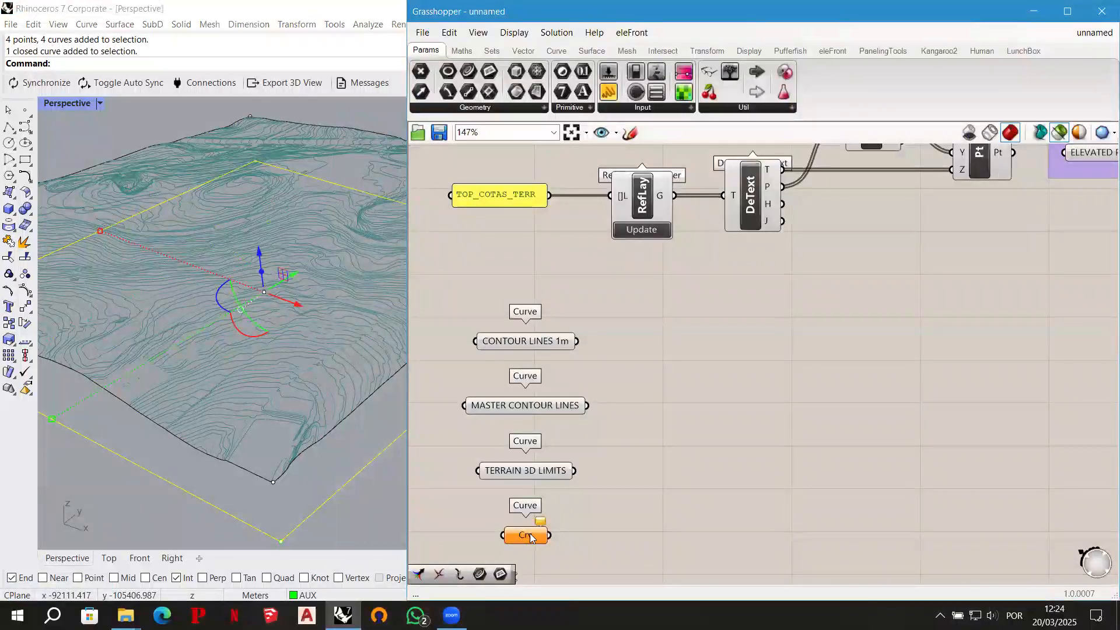
pyautogui.rightClick(531, 538)
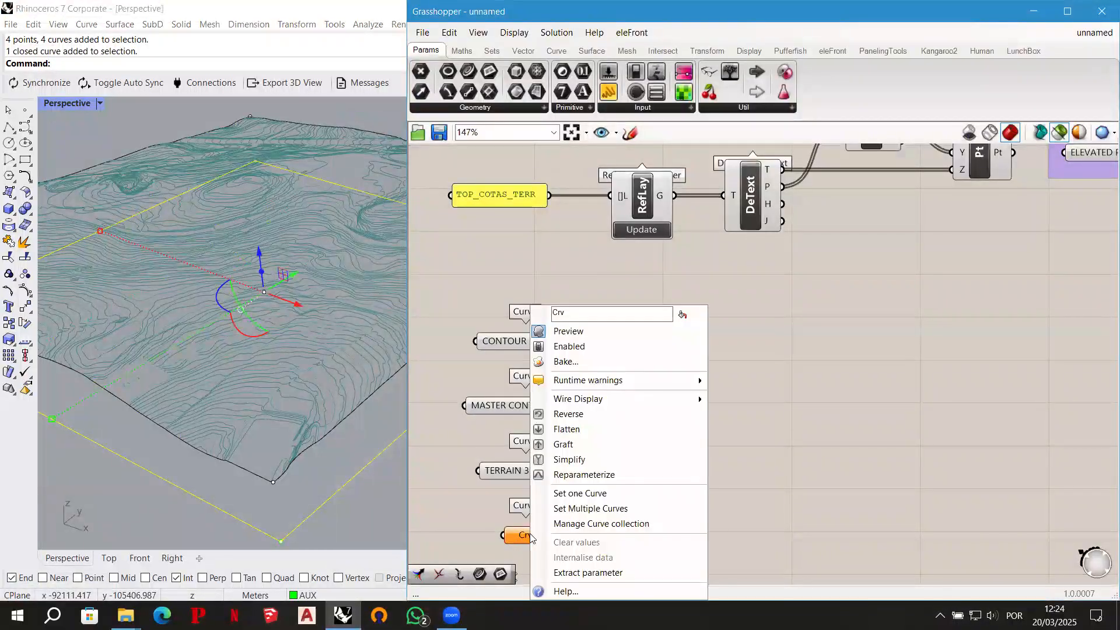
pyautogui.click(611, 494)
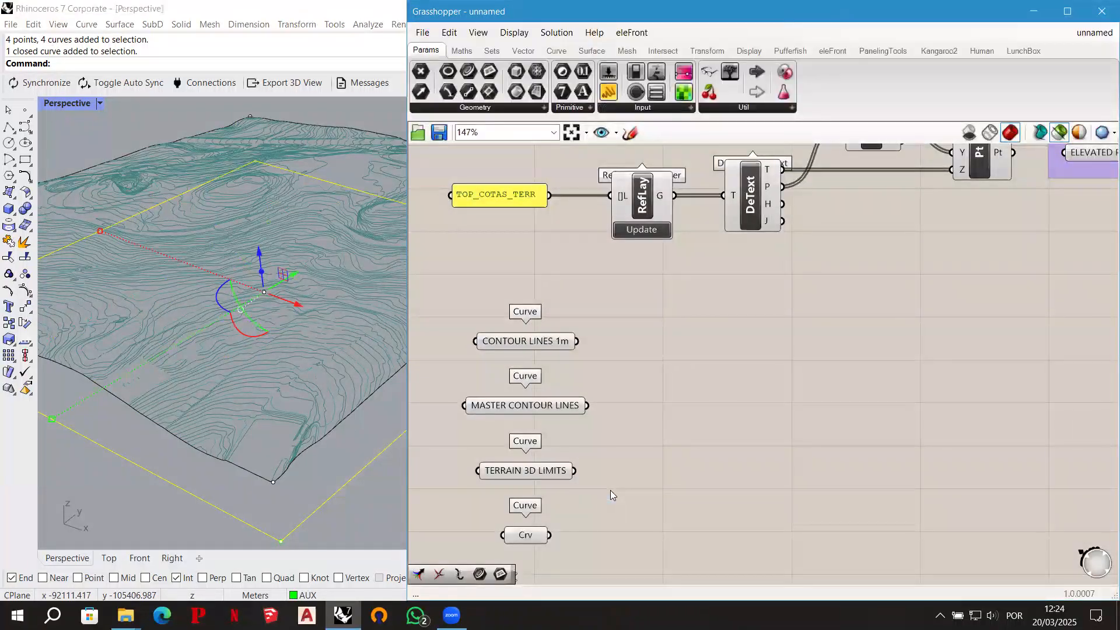
# - Rename the lowest Curve parameter 2D SQUARE LIMIT and deselect the rectangle in Rhino
pyautogui.moveTo(622, 464); pyautogui.dragTo(627, 453, button='right')
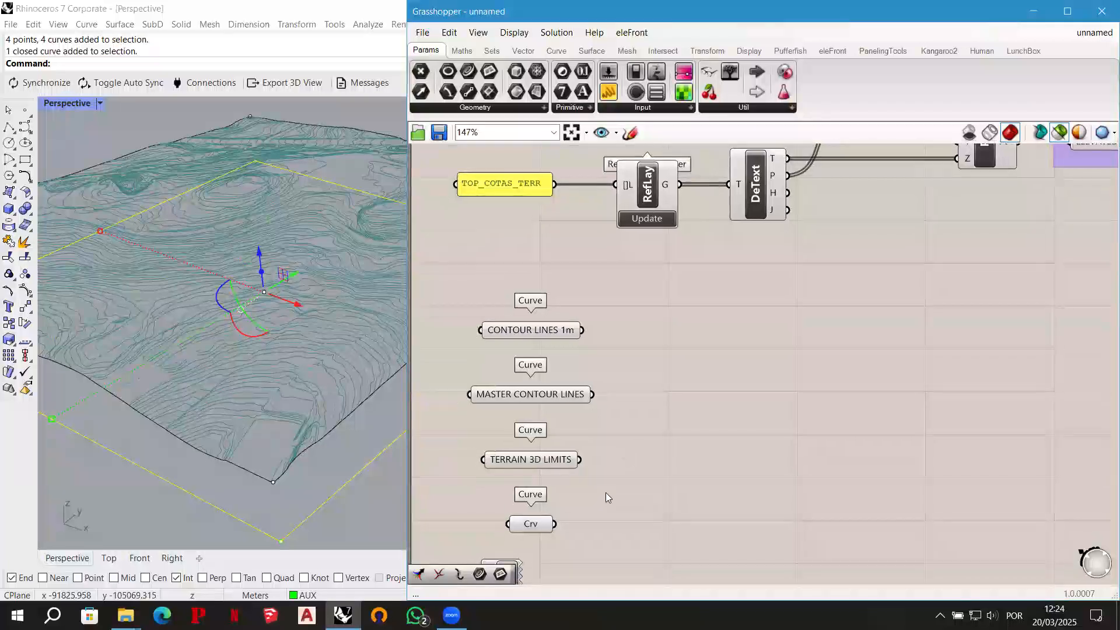
pyautogui.click(531, 527)
pyautogui.click(637, 495)
pyautogui.rightClick(528, 525)
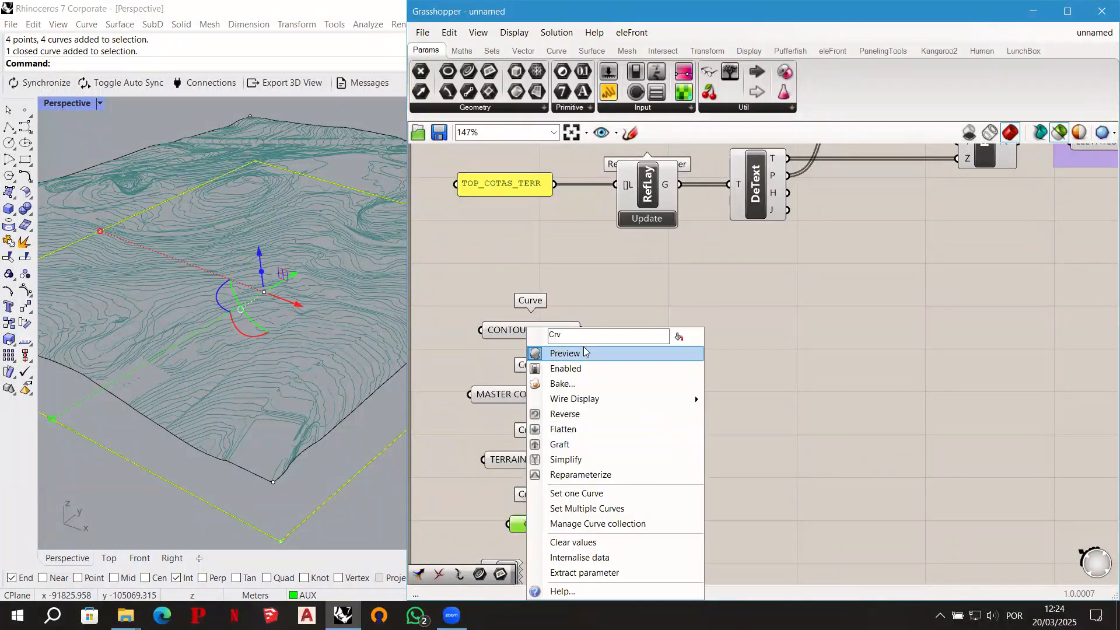
pyautogui.write('SQ')
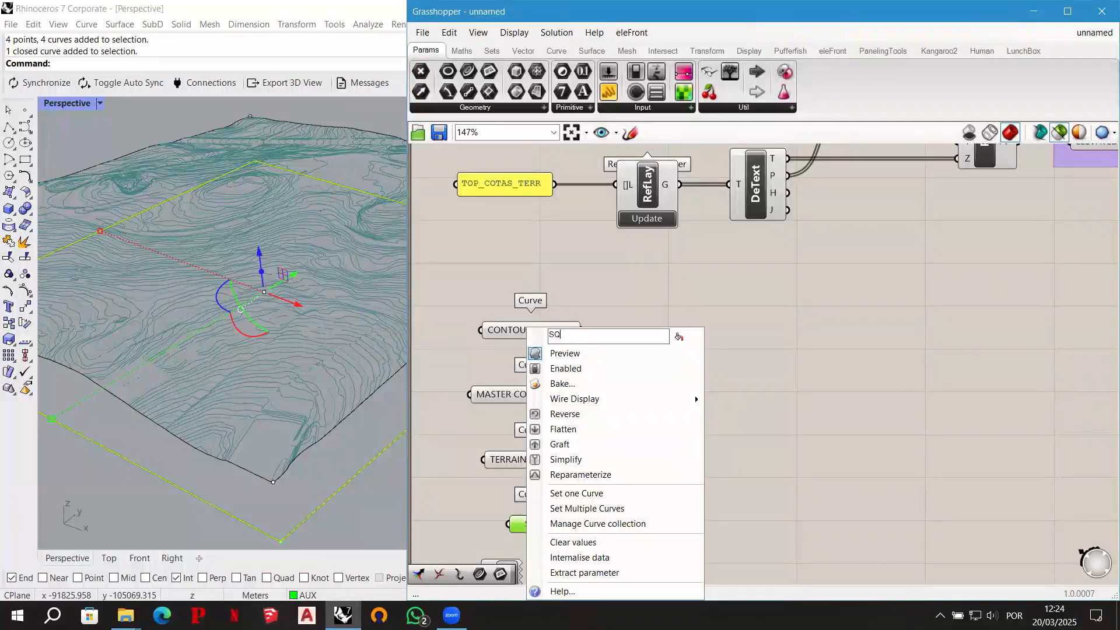
pyautogui.write('UARE LIMIT')
pyautogui.click(550, 333)
pyautogui.write('2D')
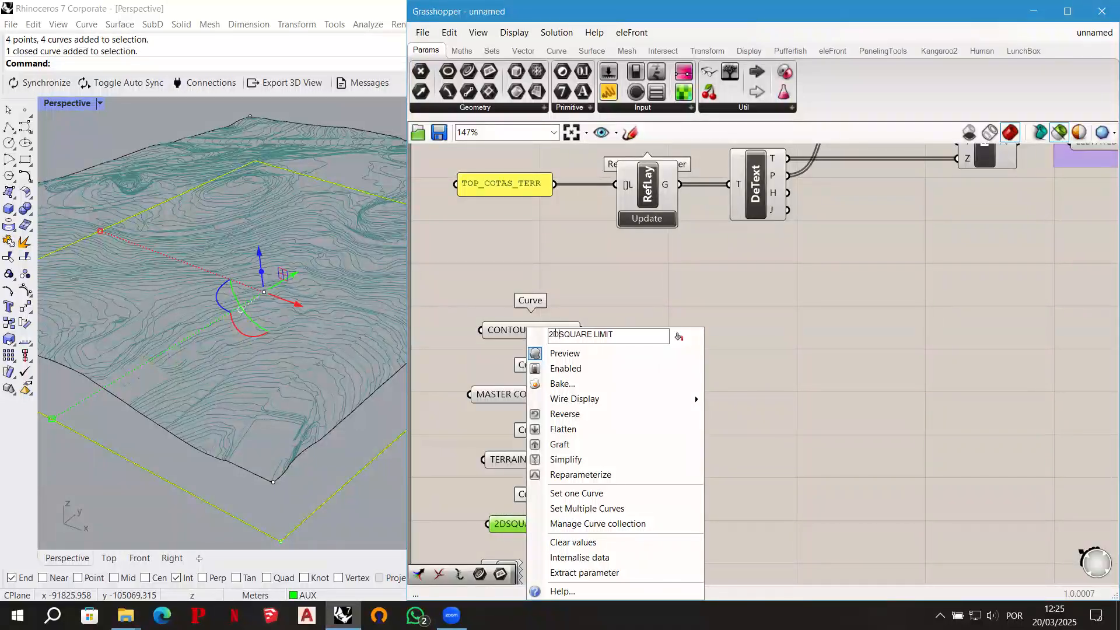
pyautogui.press('Return')
pyautogui.click(375, 523)
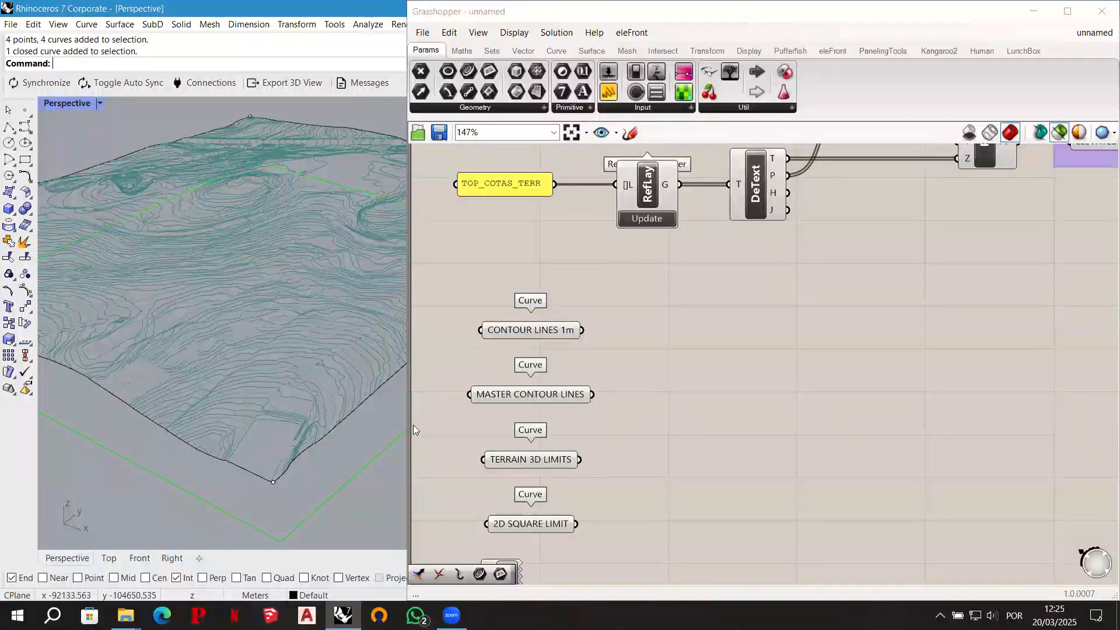
# - Select CONTOUR LINES 1m, MASTER CONTOUR LINES and TERRAIN 3D LIMITS together to preview their curves in Rhino
pyautogui.moveTo(681, 371); pyautogui.dragTo(680, 327, button='right')
pyautogui.moveTo(513, 519); pyautogui.dragTo(521, 578)
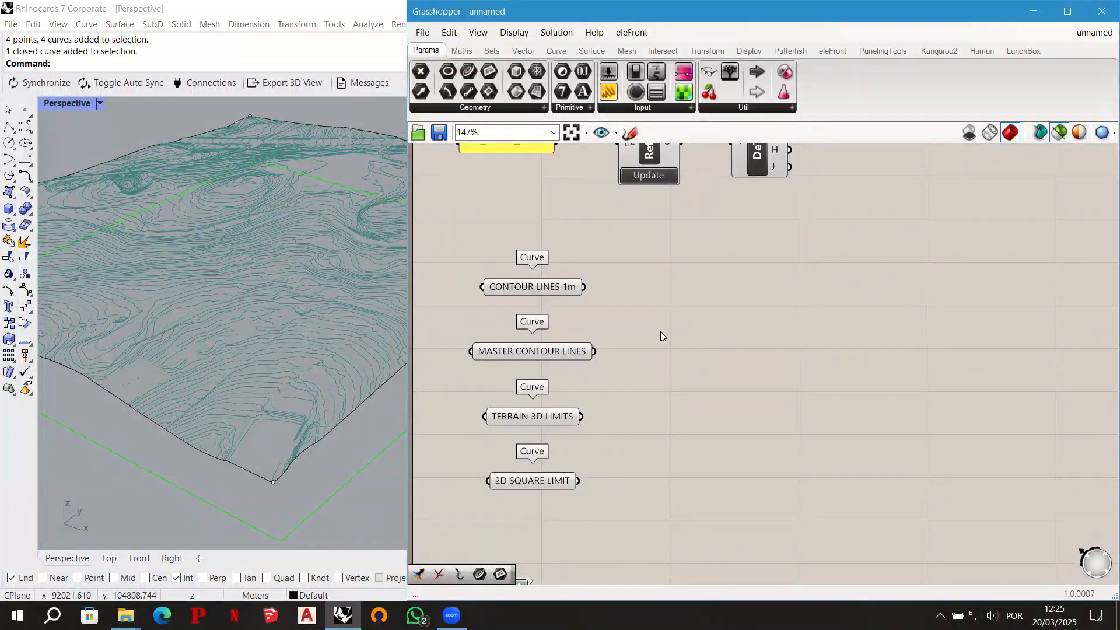
pyautogui.moveTo(600, 419); pyautogui.dragTo(558, 288)
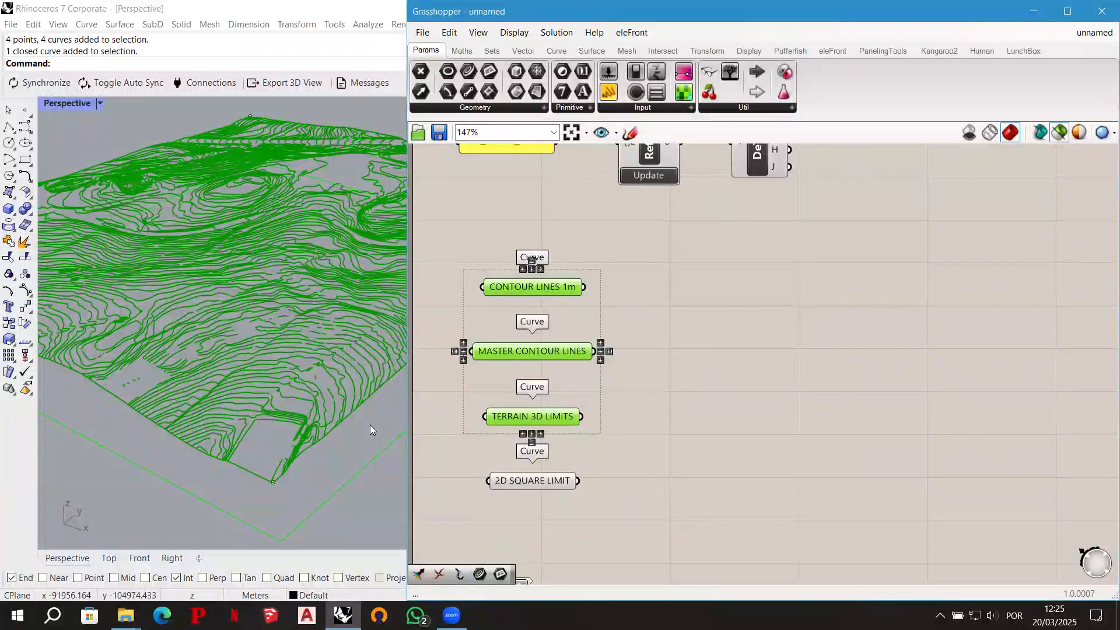
pyautogui.click(680, 406)
# - Put the CONTOUR LINES 1m, MASTER CONTOUR LINES and TERRAIN 3D LIMITS parameters each in their own group
pyautogui.moveTo(605, 297); pyautogui.dragTo(499, 247)
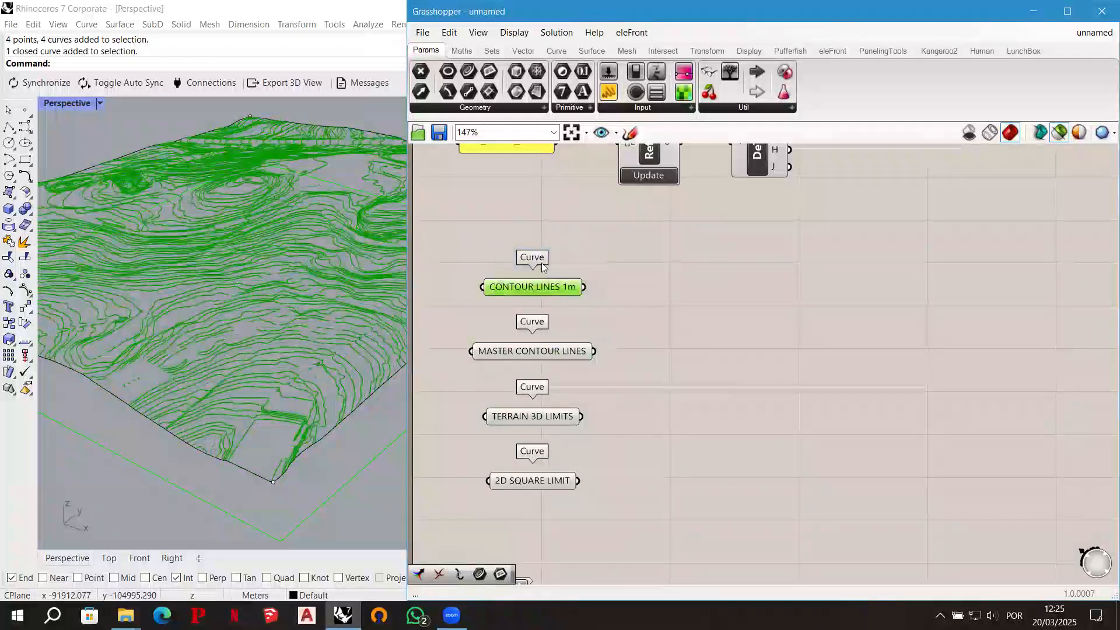
pyautogui.press('space')
pyautogui.click(542, 227)
pyautogui.moveTo(622, 365); pyautogui.dragTo(505, 320)
pyautogui.middleClick(520, 333)
pyautogui.click(519, 292)
pyautogui.moveTo(601, 424); pyautogui.dragTo(517, 382)
pyautogui.middleClick(520, 388)
pyautogui.click(518, 350)
# - Add a Merge component and connect CONTOUR LINES 1m to D1, MASTER CONTOUR LINES to D2 and TERRAIN 3D LIMITS to D3
pyautogui.doubleClick(694, 329)
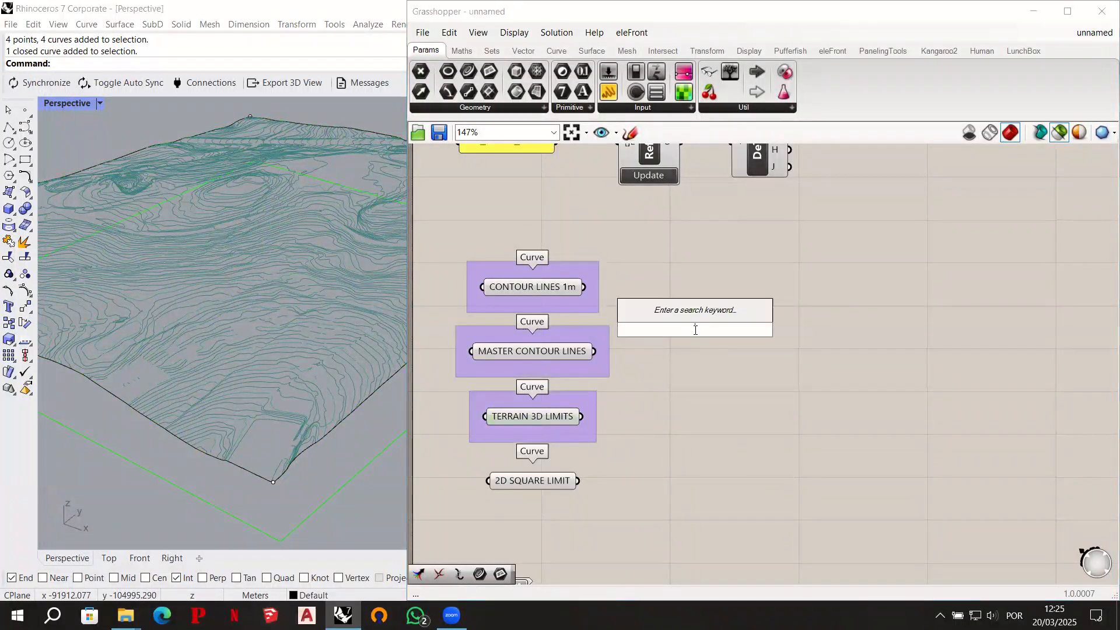
pyautogui.write('merge')
pyautogui.press('Return')
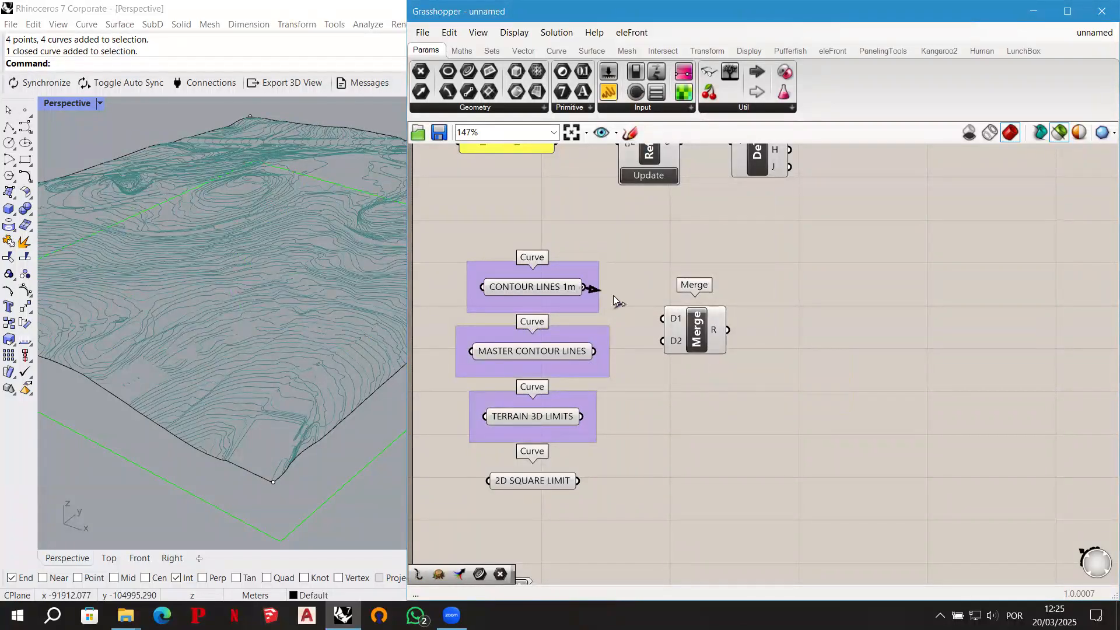
pyautogui.moveTo(661, 315)
pyautogui.mouseDown()
pyautogui.moveTo(638, 321)
pyautogui.moveTo(653, 324)
pyautogui.moveTo(646, 343)
pyautogui.moveTo(661, 319)
pyautogui.mouseUp()
pyautogui.moveTo(594, 352); pyautogui.dragTo(663, 331)
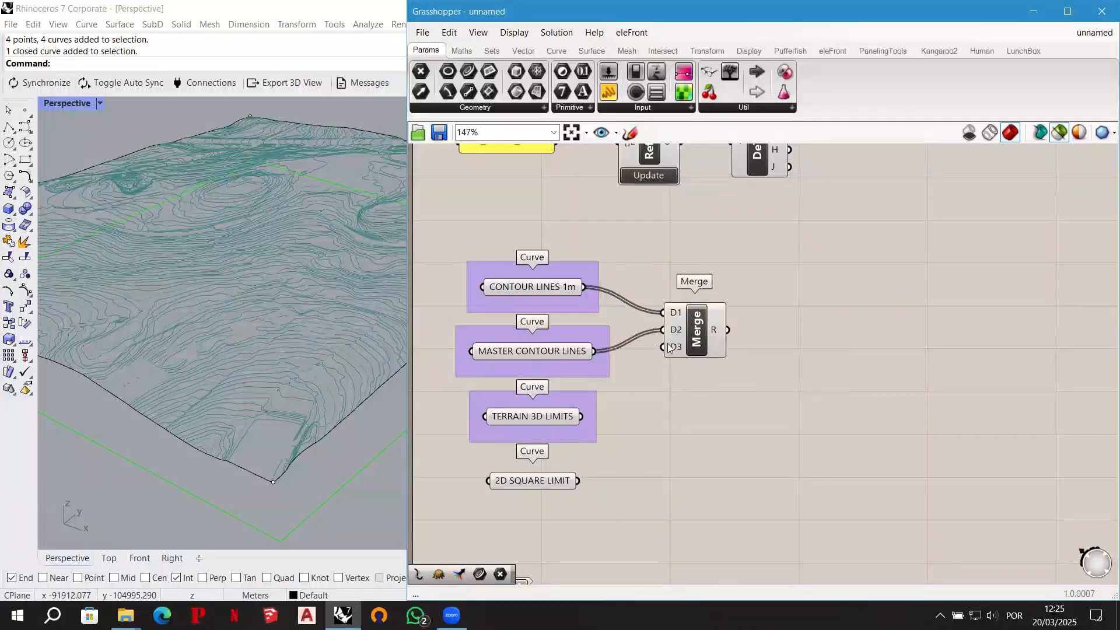
pyautogui.moveTo(582, 418); pyautogui.dragTo(719, 312)
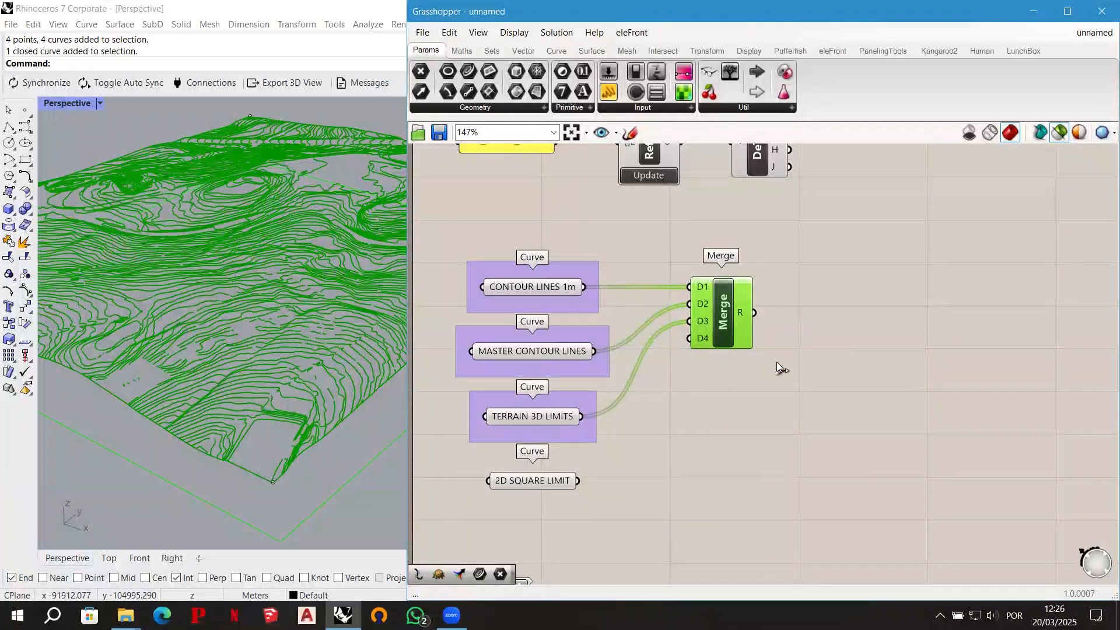
pyautogui.moveTo(778, 379); pyautogui.dragTo(769, 373, button='right')
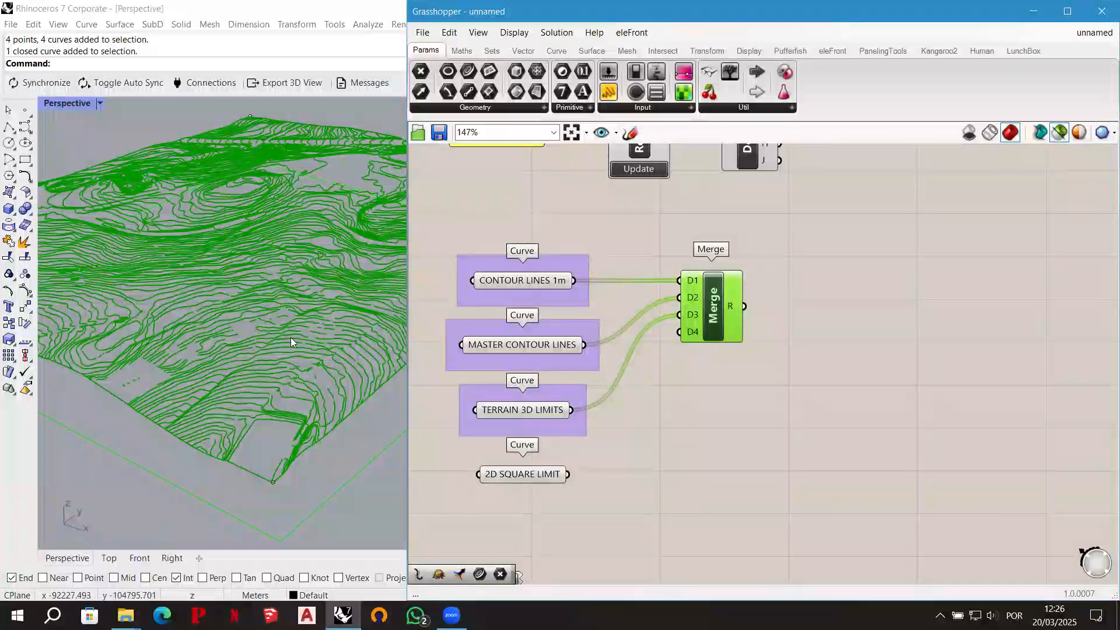
pyautogui.click(629, 132)
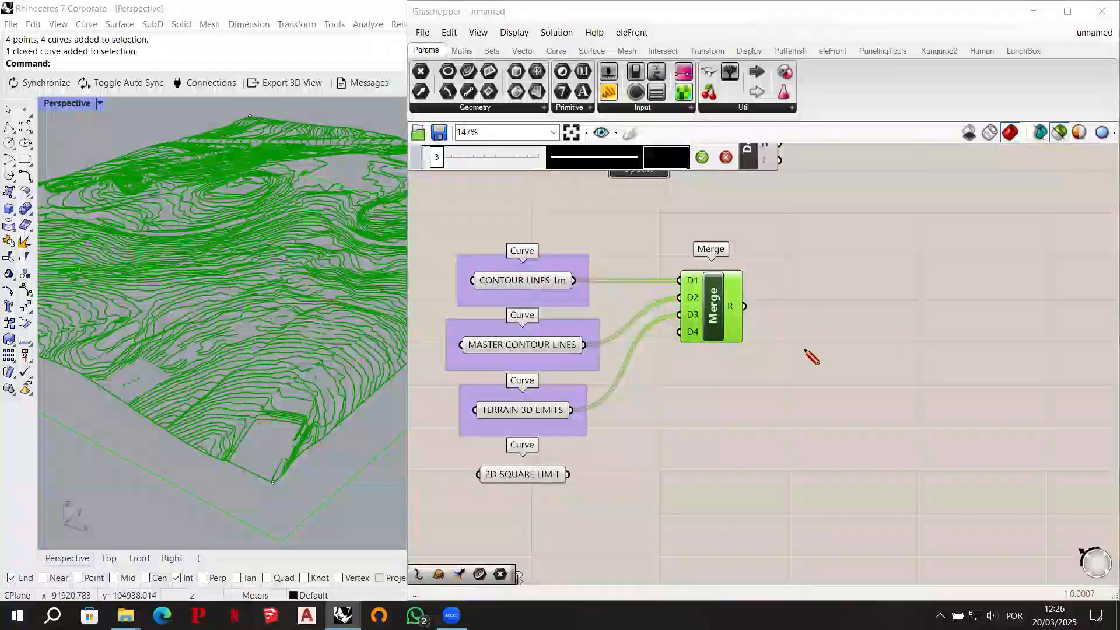
pyautogui.moveTo(791, 350)
pyautogui.mouseDown()
pyautogui.moveTo(877, 258)
pyautogui.moveTo(986, 238)
pyautogui.mouseUp()
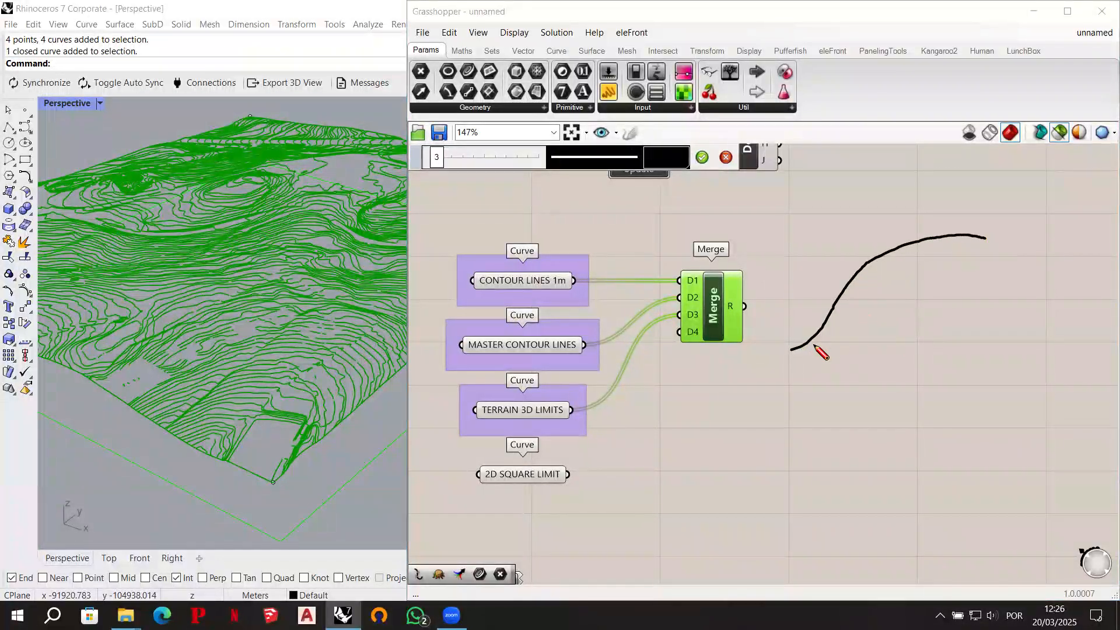
pyautogui.moveTo(792, 355)
pyautogui.mouseDown()
pyautogui.moveTo(814, 346)
pyautogui.moveTo(868, 268)
pyautogui.moveTo(919, 248)
pyautogui.moveTo(987, 244)
pyautogui.mouseUp()
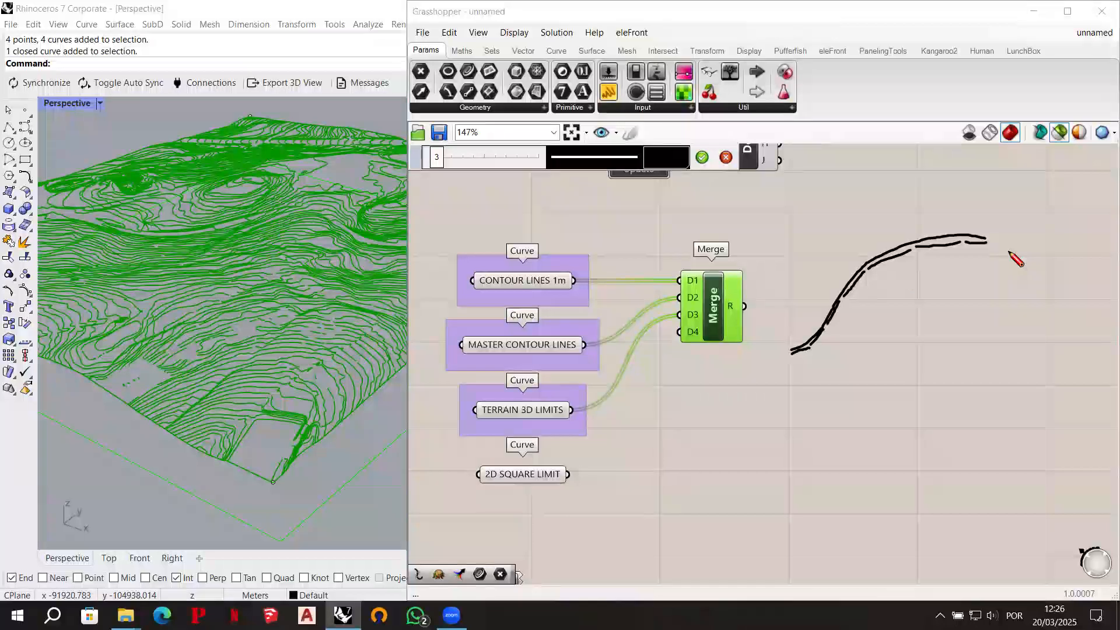
pyautogui.click(726, 158)
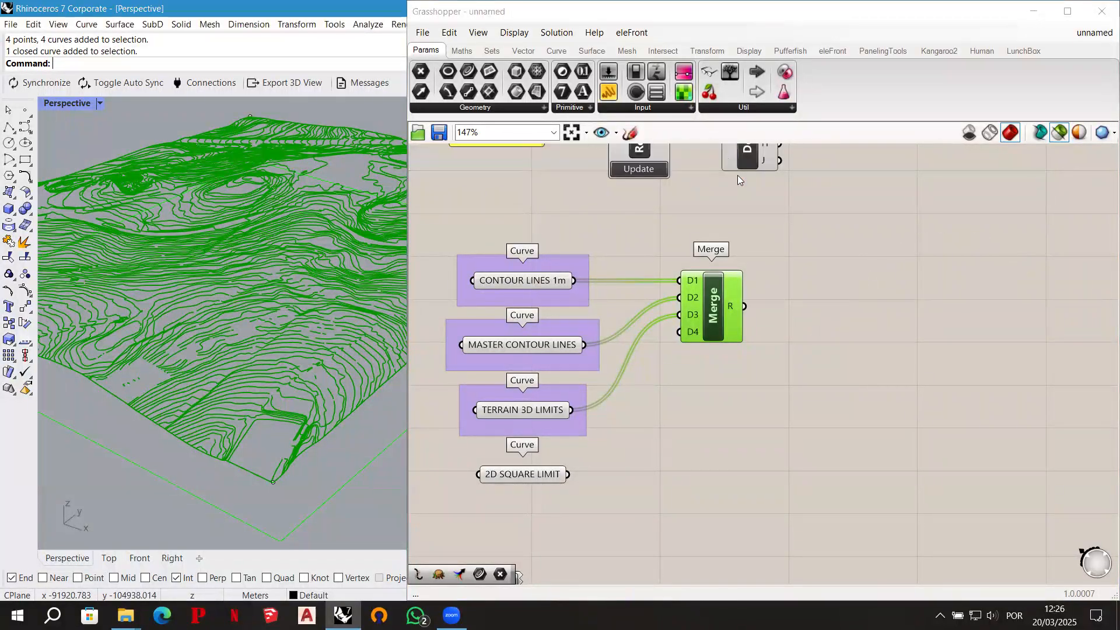
# - Add an Explode curve component beside Merge and connect the Merge result to its C input
pyautogui.click(817, 312)
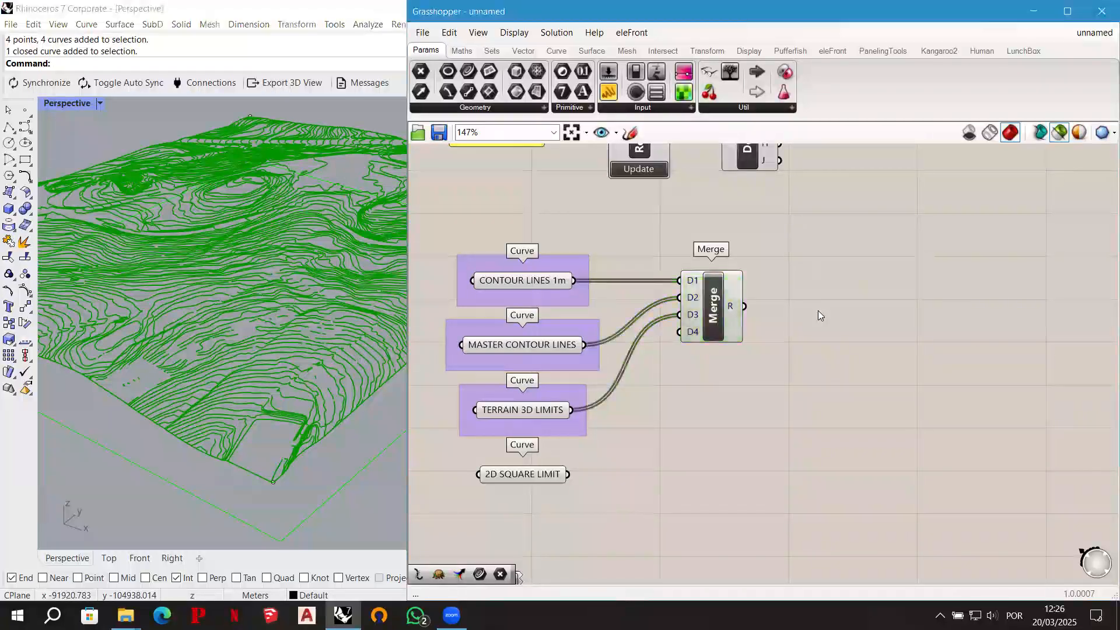
pyautogui.doubleClick(818, 310)
pyautogui.write('explode')
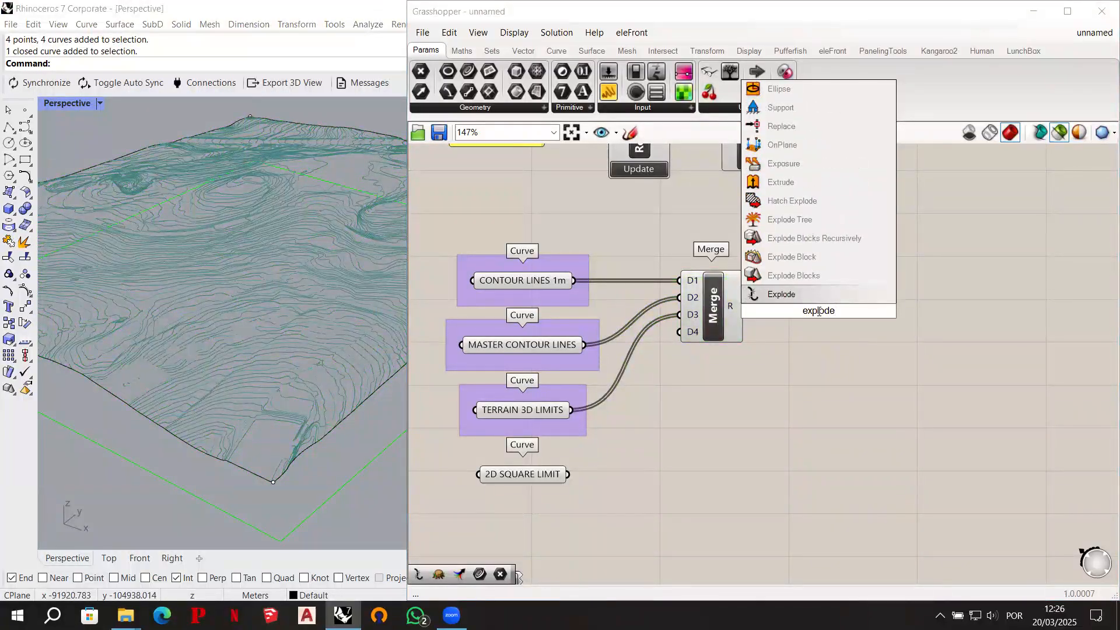
pyautogui.press('Return')
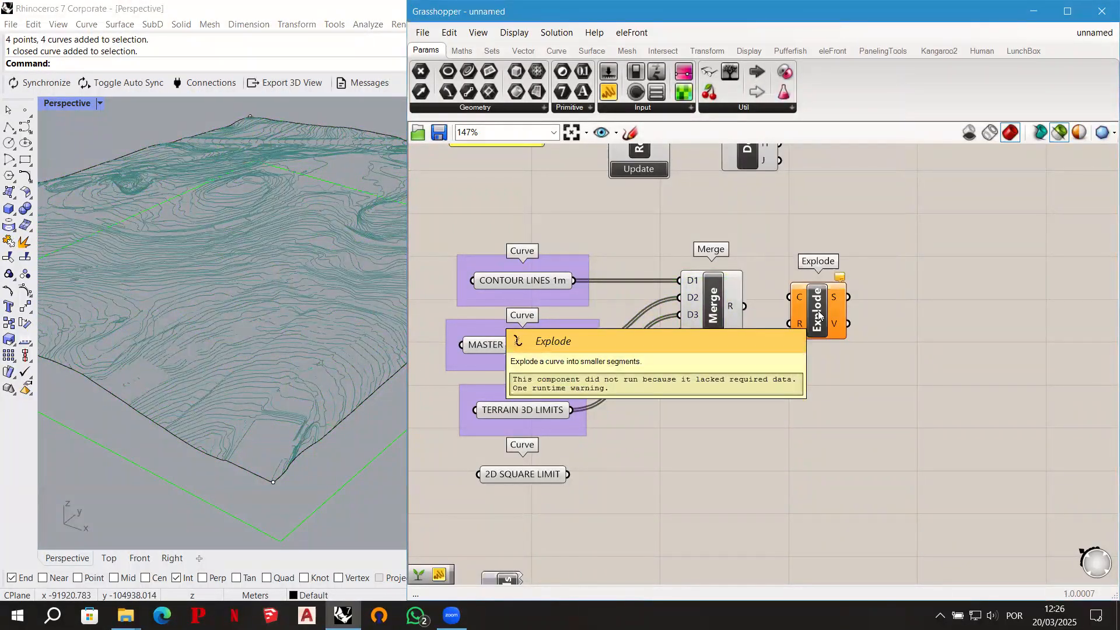
pyautogui.moveTo(744, 308); pyautogui.dragTo(820, 326)
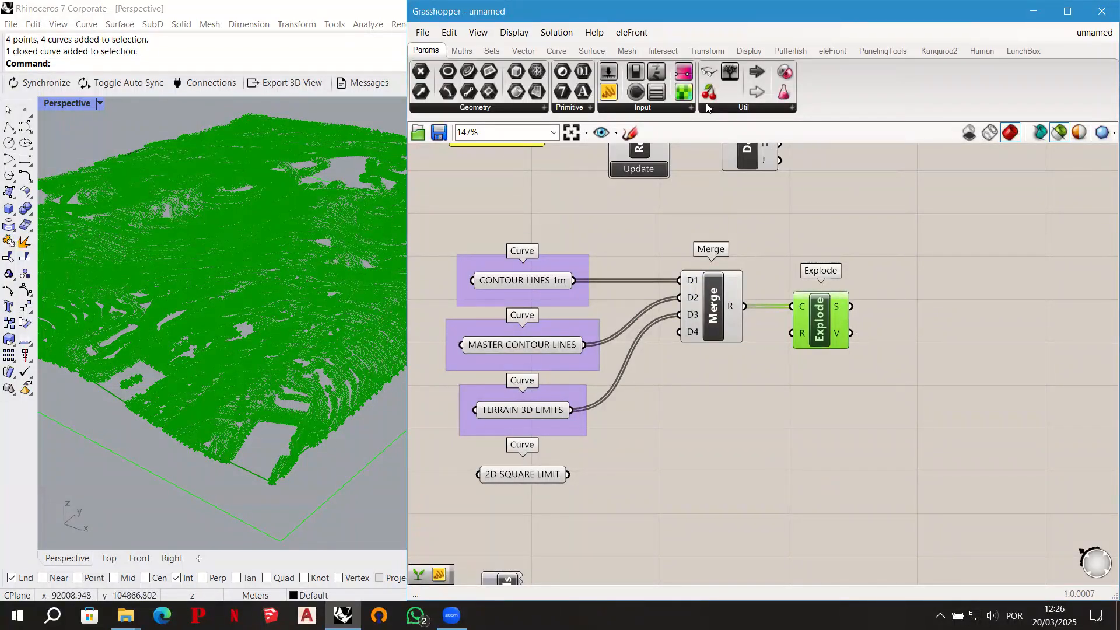
# - Add a Panel fed by Explode's S output and examine how the segments are listed per branch
pyautogui.moveTo(977, 203); pyautogui.dragTo(978, 203)
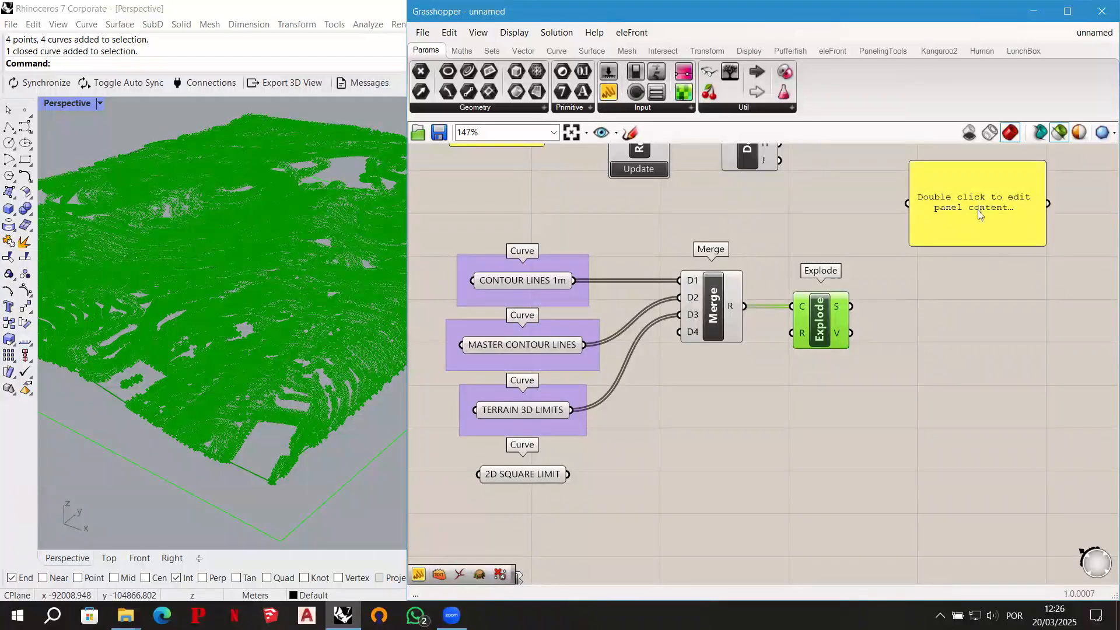
pyautogui.moveTo(851, 306); pyautogui.dragTo(907, 205)
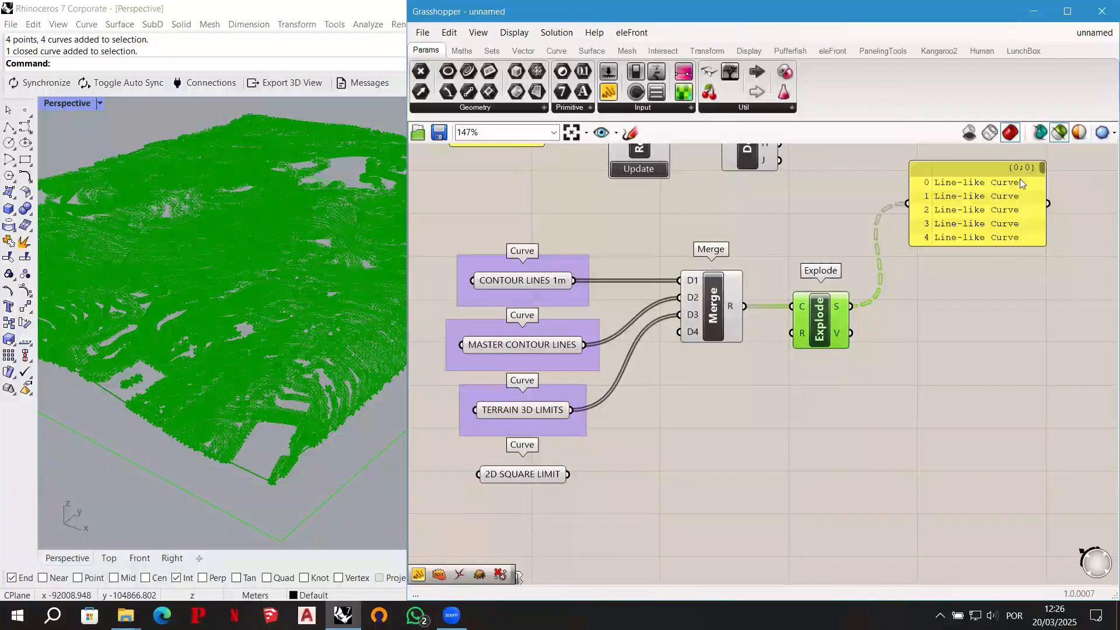
pyautogui.scroll(-10, 1043, 169)
pyautogui.scroll(8, 1043, 170)
pyautogui.scroll(-15, 1043, 173)
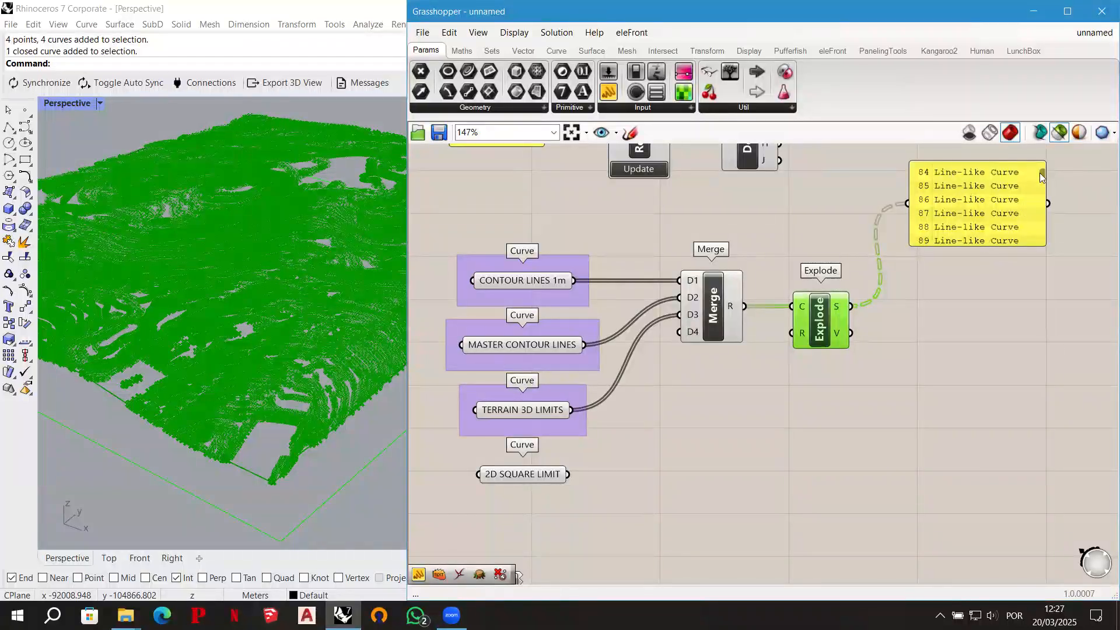
pyautogui.scroll(15, 1041, 172)
pyautogui.scroll(-16, 1042, 172)
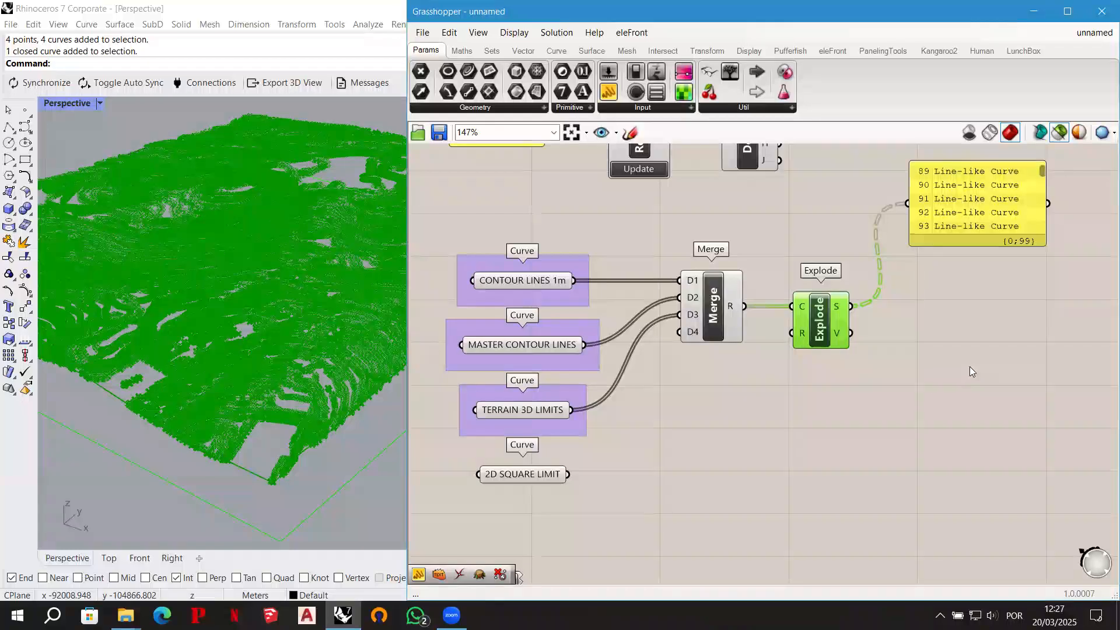
# - Add a Graft Tree component beside Explode and connect Explode's S output to its T input
pyautogui.click(936, 318)
pyautogui.doubleClick(943, 325)
pyautogui.write('graf')
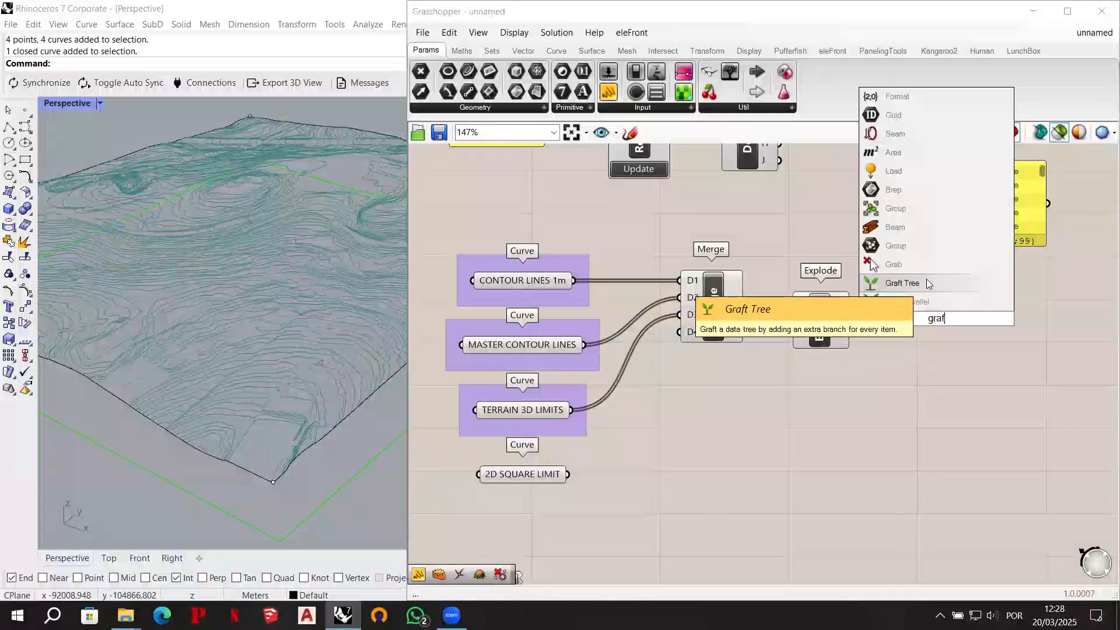
pyautogui.click(902, 283)
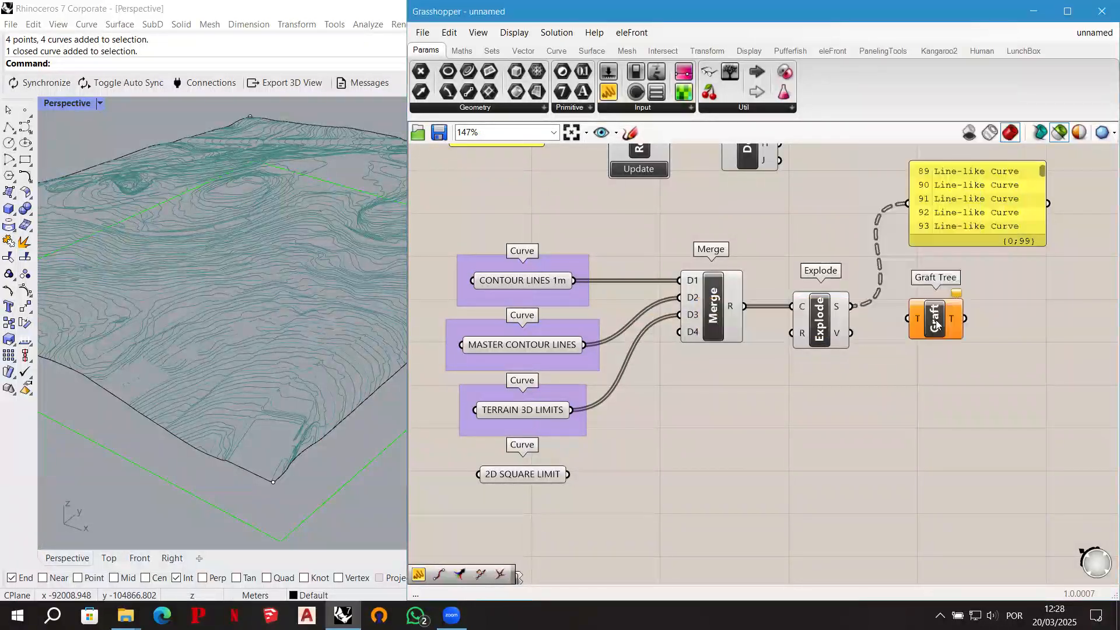
pyautogui.moveTo(853, 306); pyautogui.dragTo(944, 305)
# - Add a second Panel below Graft Tree and connect the grafted T output to it
pyautogui.moveTo(609, 91); pyautogui.dragTo(1017, 467)
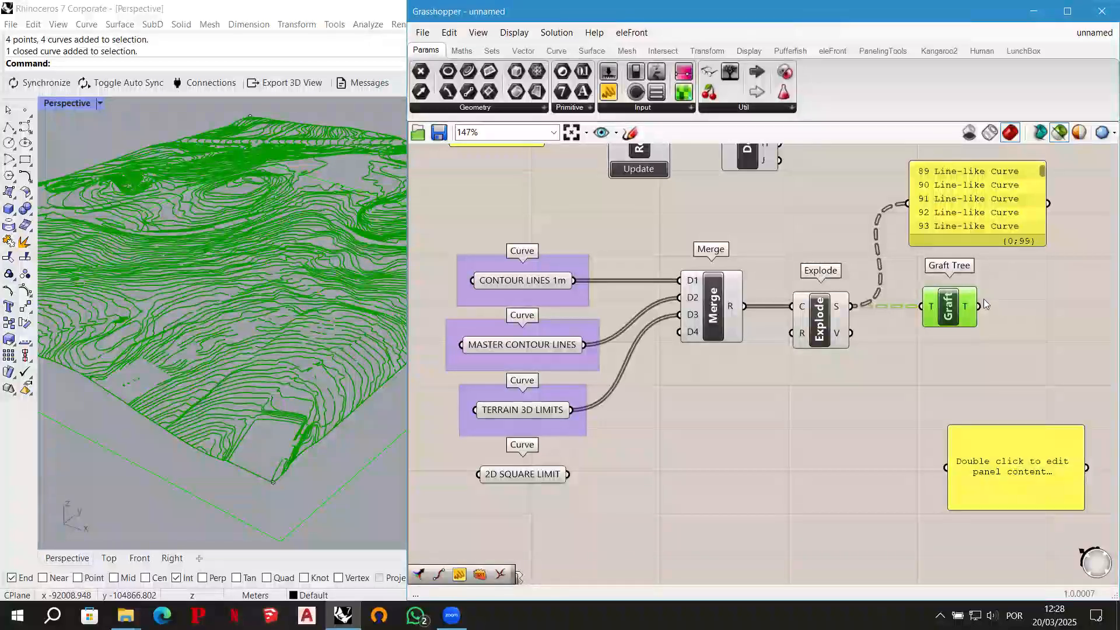
pyautogui.moveTo(992, 359); pyautogui.dragTo(853, 362, button='right')
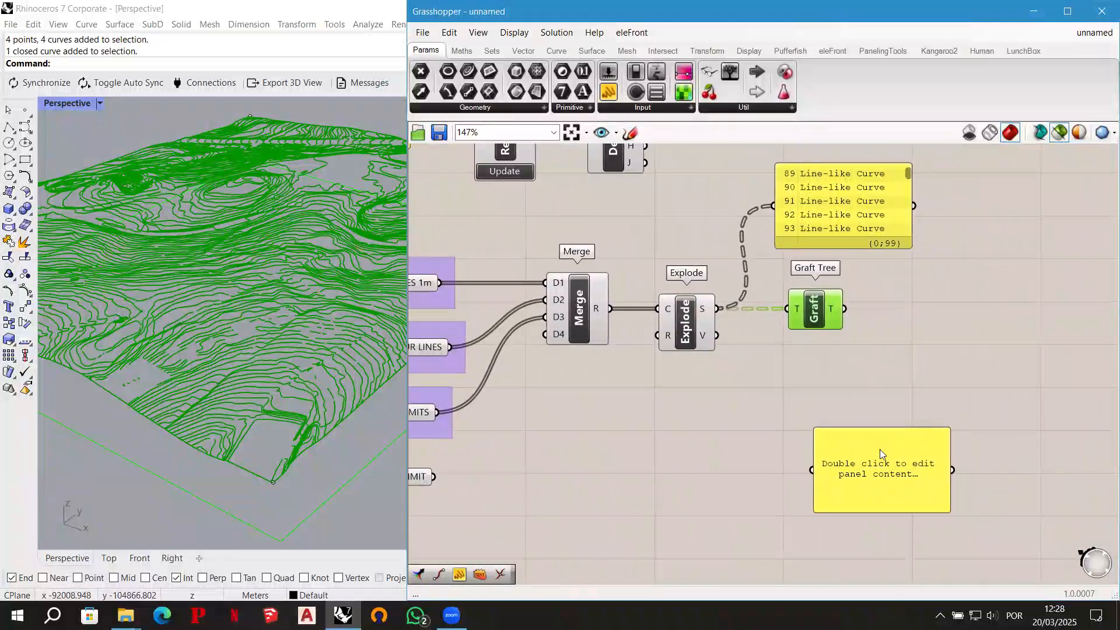
pyautogui.moveTo(880, 449); pyautogui.dragTo(952, 429)
pyautogui.moveTo(856, 350); pyautogui.dragTo(882, 447)
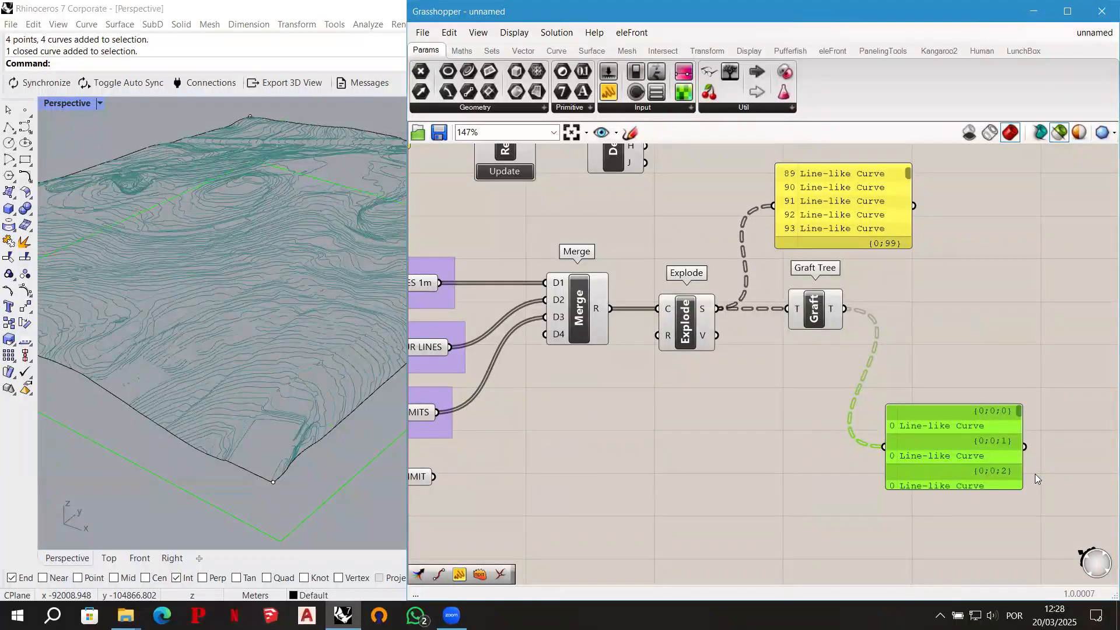
pyautogui.click(976, 357)
pyautogui.moveTo(925, 332); pyautogui.dragTo(852, 349, button='right')
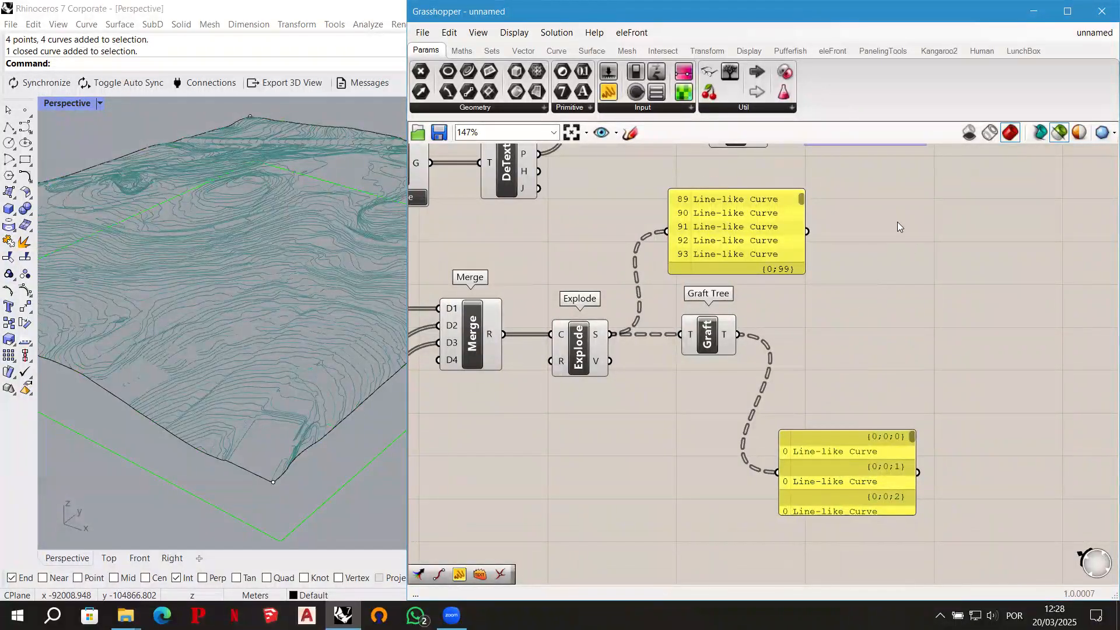
pyautogui.click(630, 132)
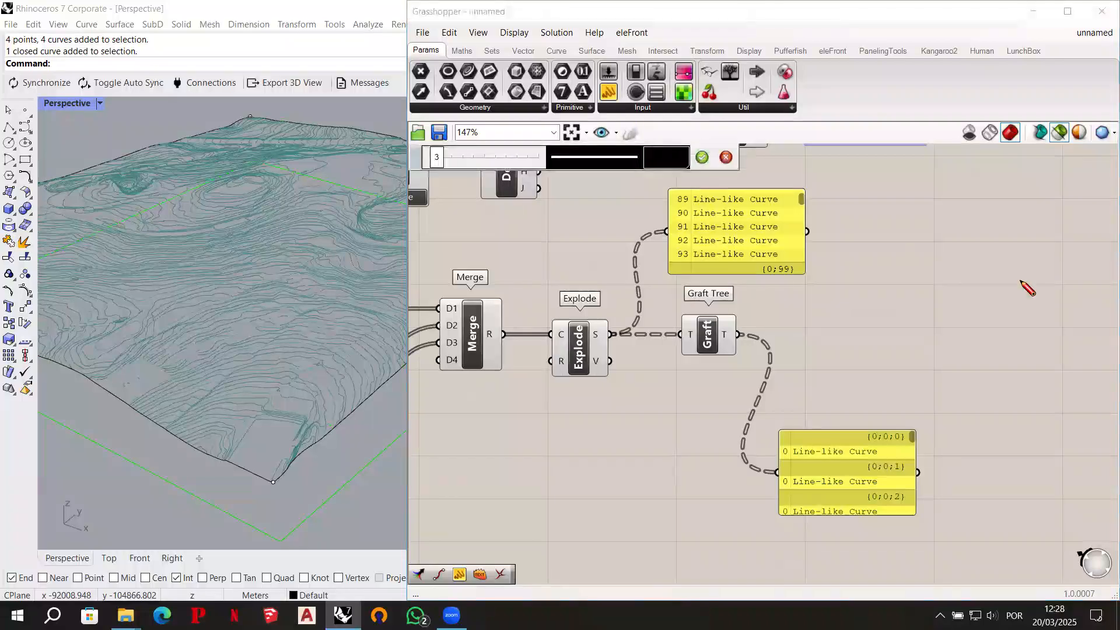
pyautogui.moveTo(850, 260); pyautogui.dragTo(1051, 254)
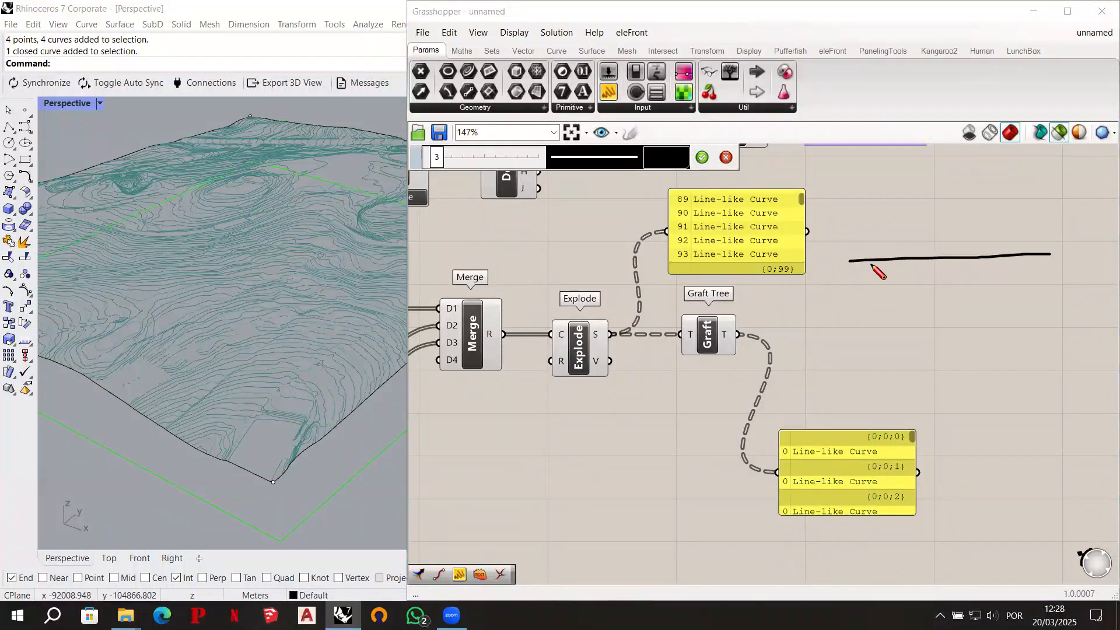
pyautogui.moveTo(844, 256)
pyautogui.mouseDown()
pyautogui.moveTo(855, 266)
pyautogui.moveTo(845, 267)
pyautogui.moveTo(971, 264)
pyautogui.moveTo(959, 260)
pyautogui.mouseUp()
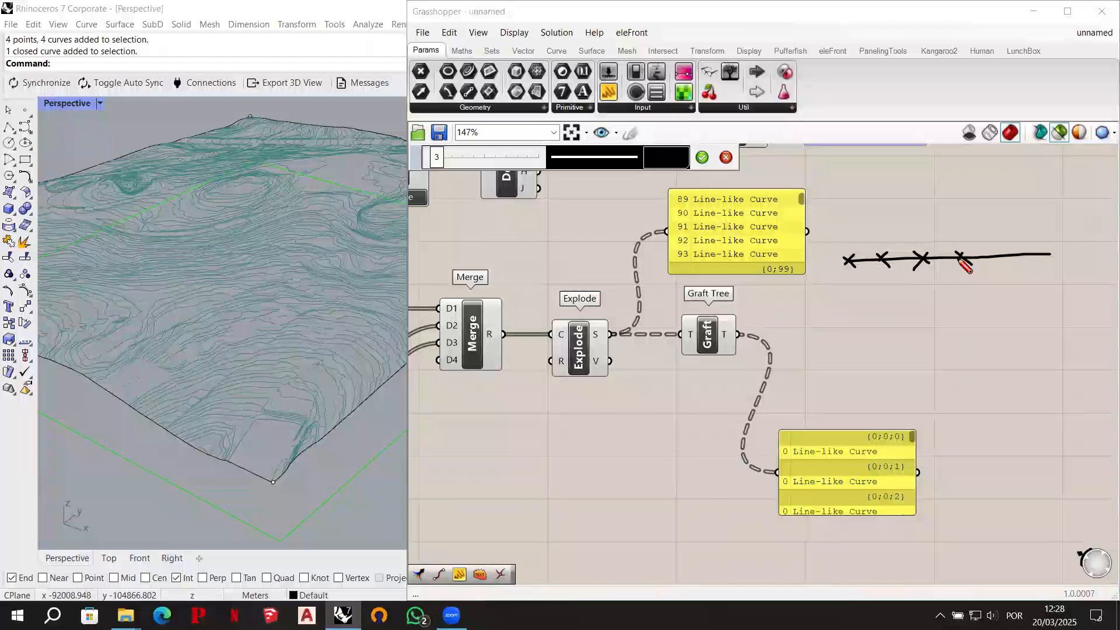
pyautogui.moveTo(1007, 249); pyautogui.dragTo(996, 263)
pyautogui.moveTo(1031, 247)
pyautogui.mouseDown()
pyautogui.moveTo(1039, 255)
pyautogui.moveTo(1019, 285)
pyautogui.moveTo(1032, 279)
pyautogui.moveTo(1011, 306)
pyautogui.moveTo(1022, 308)
pyautogui.mouseUp()
pyautogui.moveTo(1033, 234)
pyautogui.mouseDown()
pyautogui.moveTo(1048, 235)
pyautogui.moveTo(1036, 214)
pyautogui.moveTo(1048, 220)
pyautogui.mouseUp()
pyautogui.moveTo(1050, 202); pyautogui.dragTo(1055, 202)
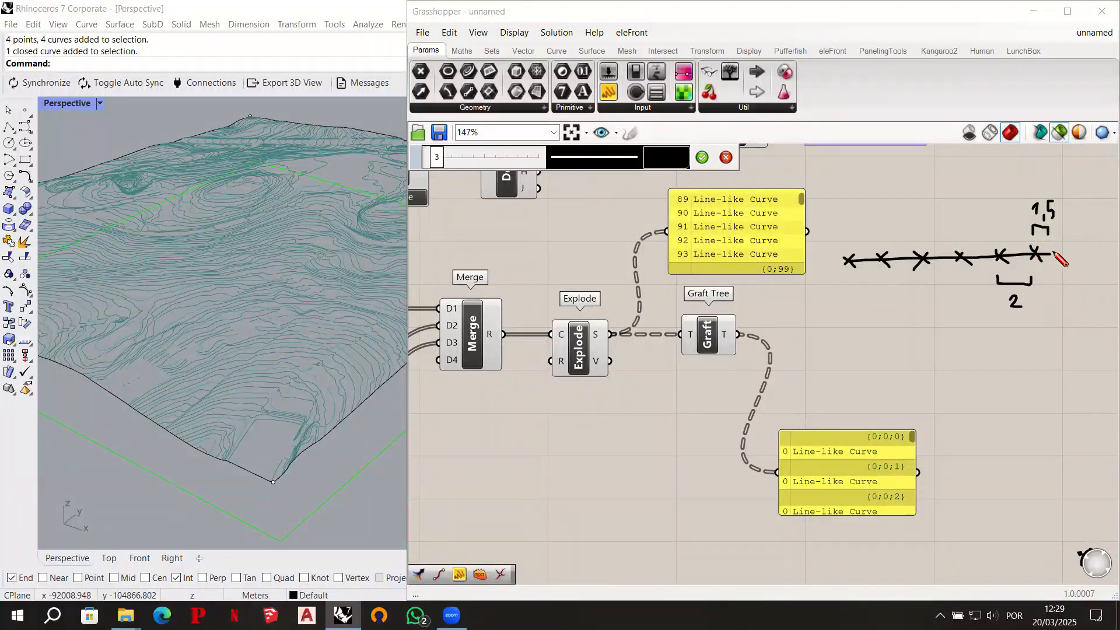
pyautogui.moveTo(1052, 251); pyautogui.dragTo(1052, 249)
pyautogui.click(726, 157)
# - Add an End Points component and place it beyond the Panel that lists the exploded segments
pyautogui.doubleClick(887, 305)
pyautogui.write('endpoints')
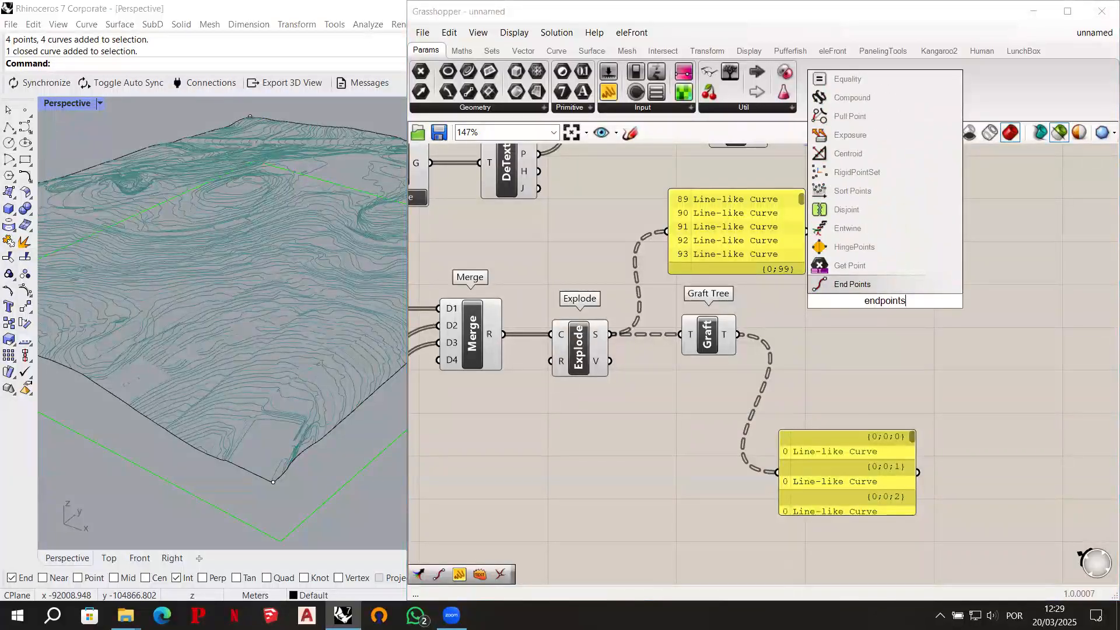
pyautogui.click(873, 287)
pyautogui.moveTo(880, 299); pyautogui.dragTo(902, 274)
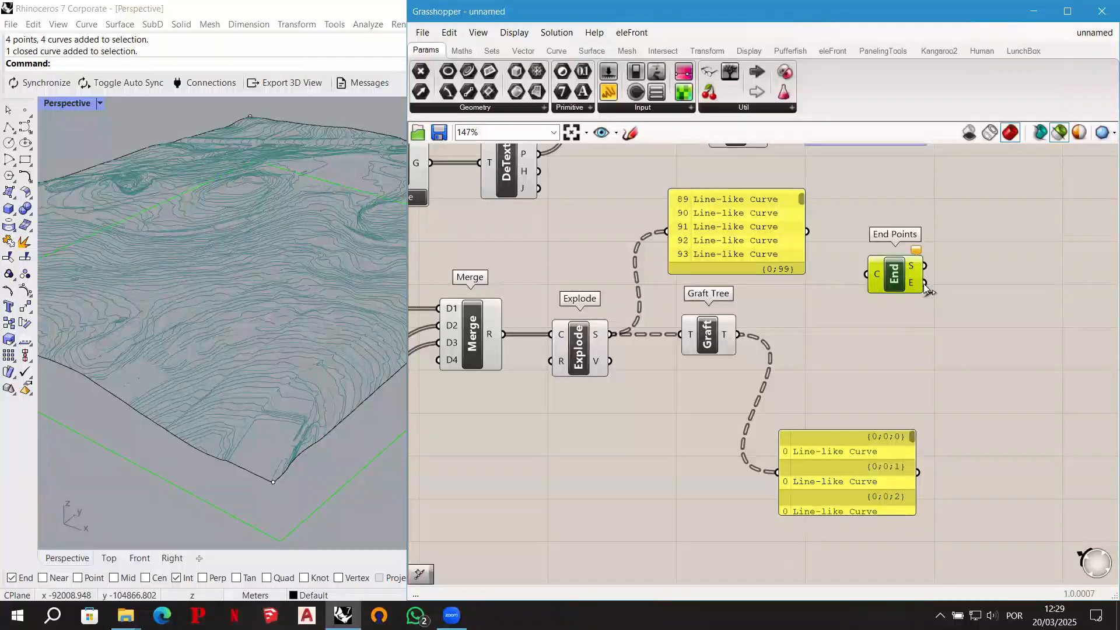
pyautogui.moveTo(927, 283); pyautogui.dragTo(979, 239)
# - Move the Panel fed by Graft Tree further down the canvas and select the Graft Tree component
pyautogui.click(850, 453)
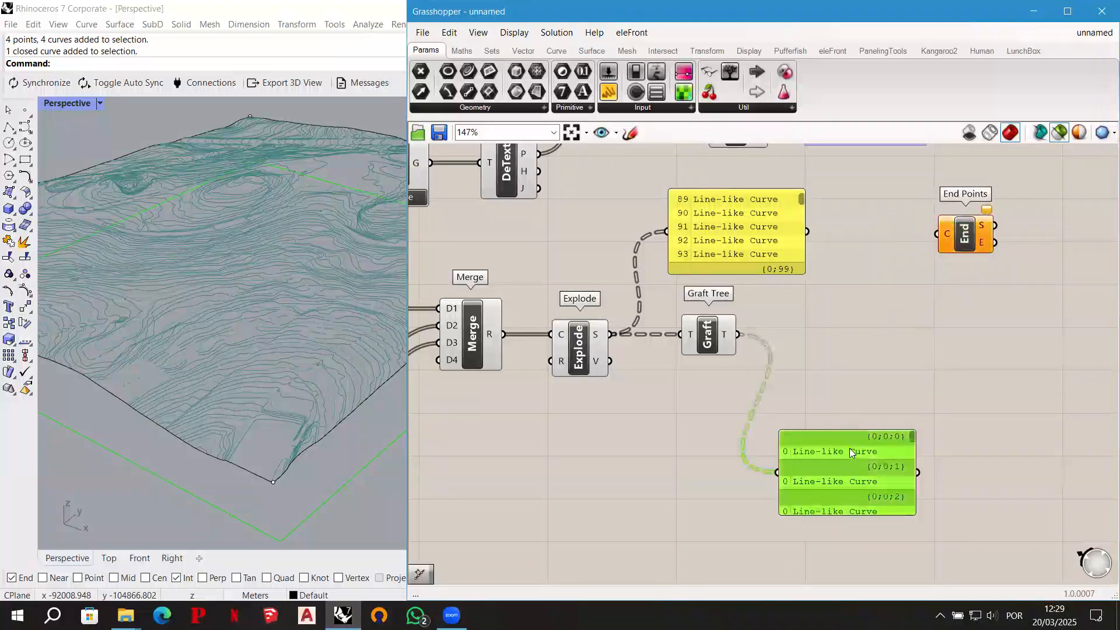
pyautogui.moveTo(875, 483); pyautogui.dragTo(911, 525)
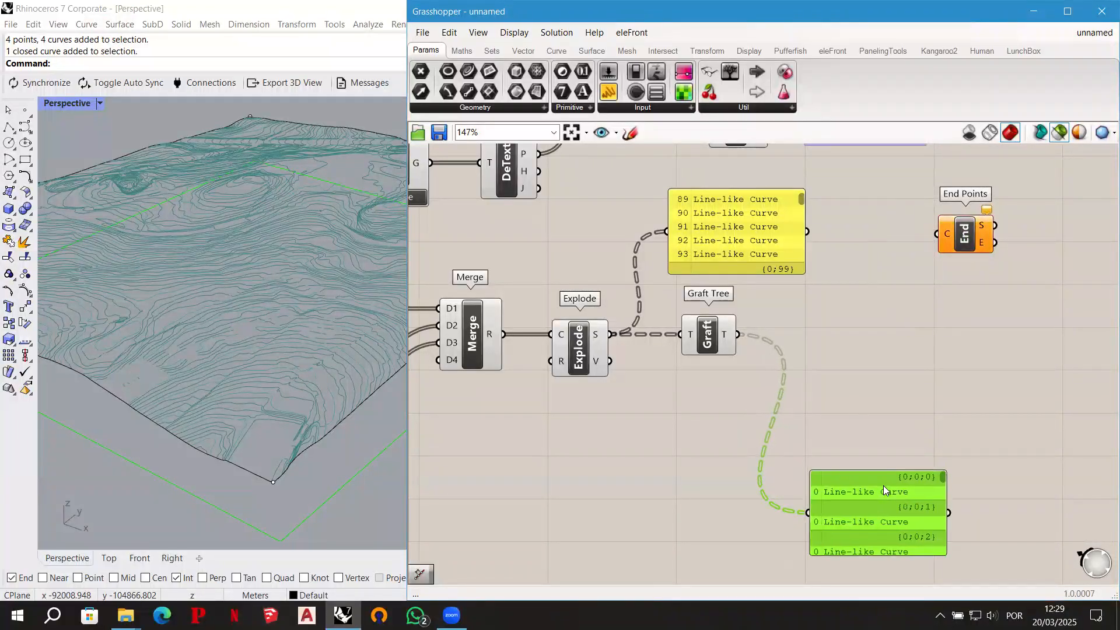
pyautogui.click(707, 335)
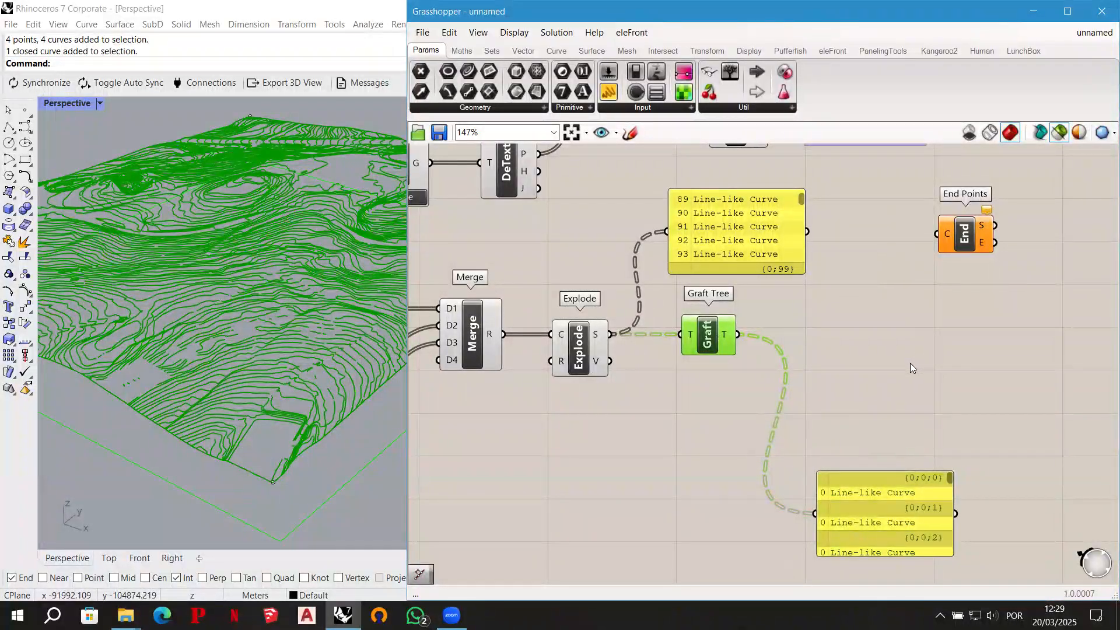
# - Add a Divide Length component below End Points and connect Graft Tree's T output to the C inputs of both components
pyautogui.doubleClick(937, 361)
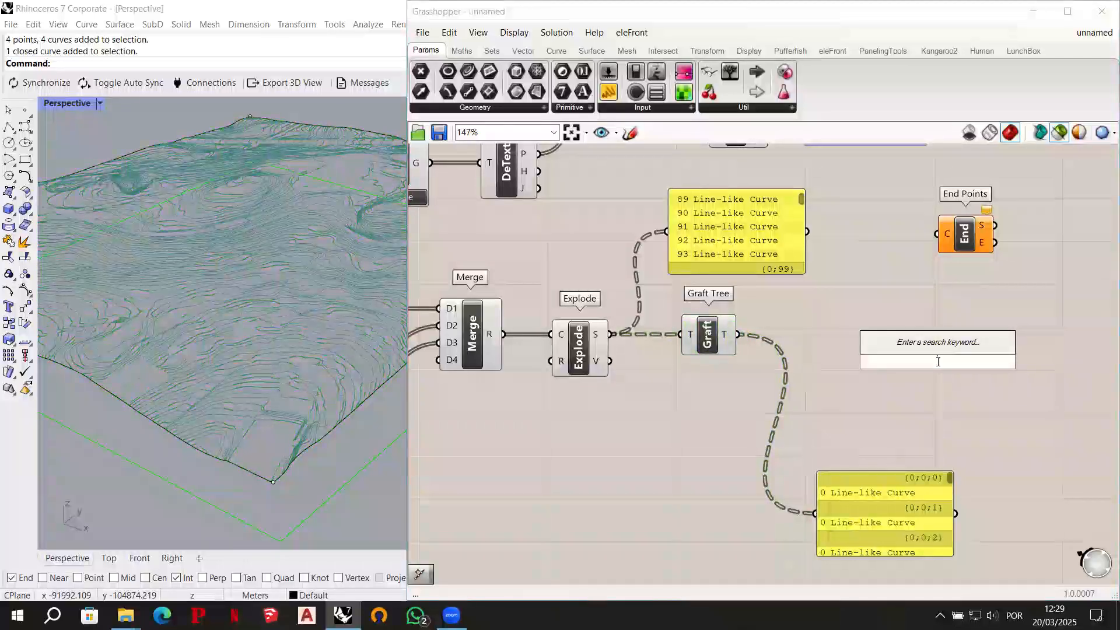
pyautogui.write('divide ')
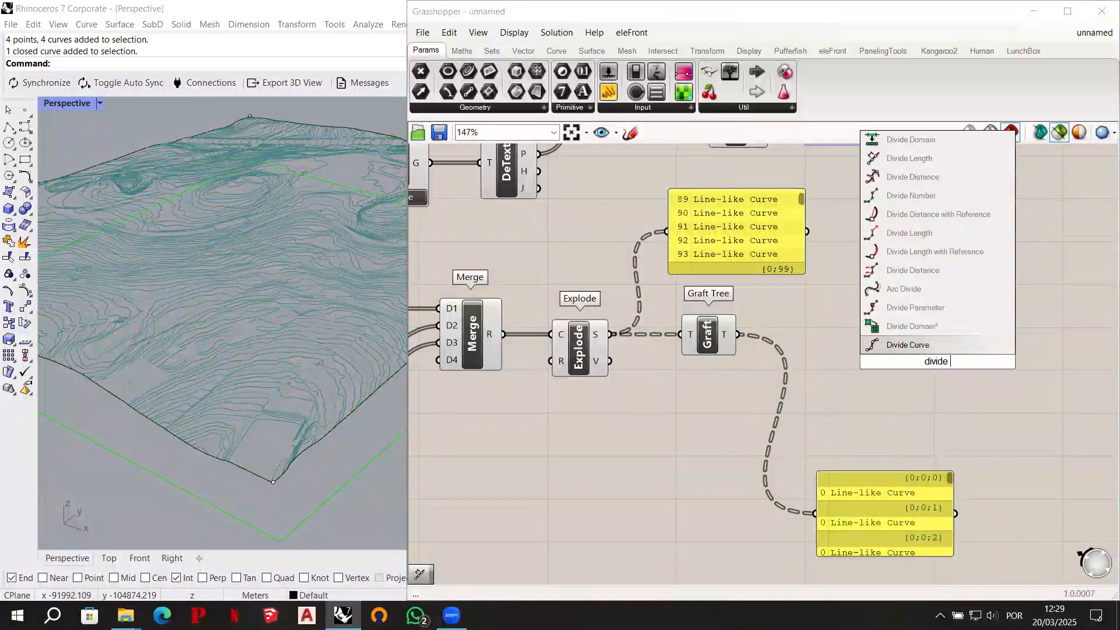
pyautogui.write('leng')
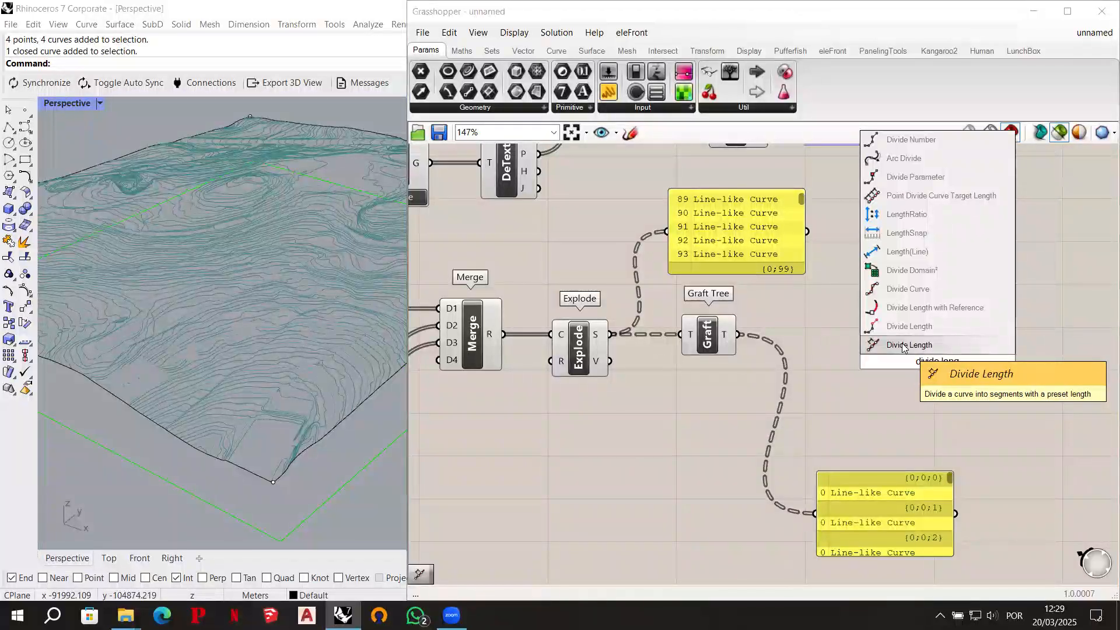
pyautogui.click(903, 348)
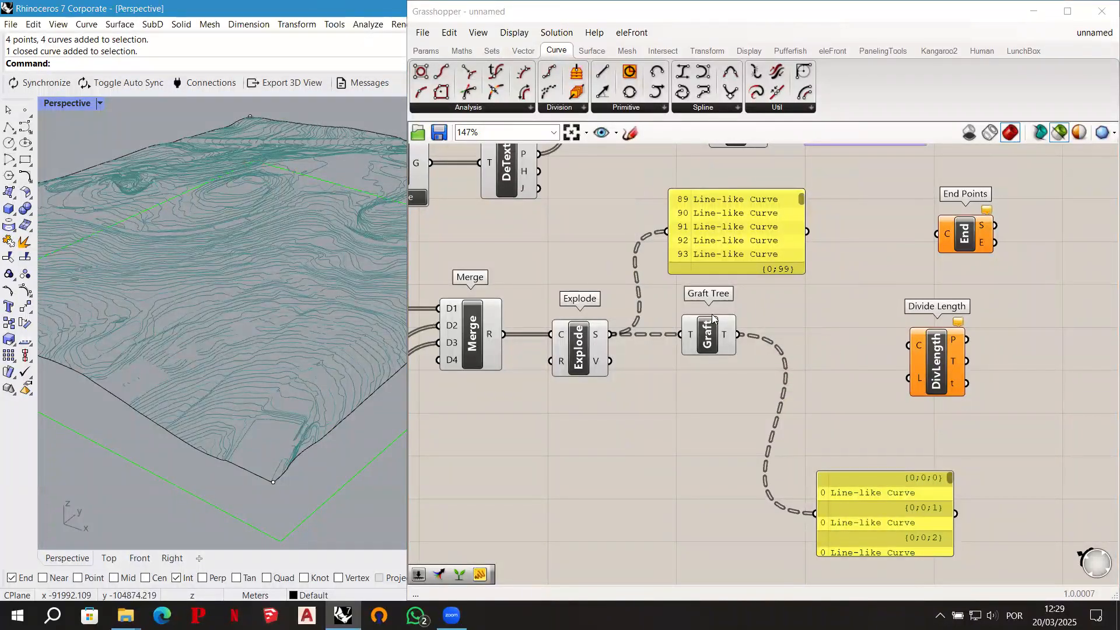
pyautogui.moveTo(941, 364); pyautogui.dragTo(954, 374)
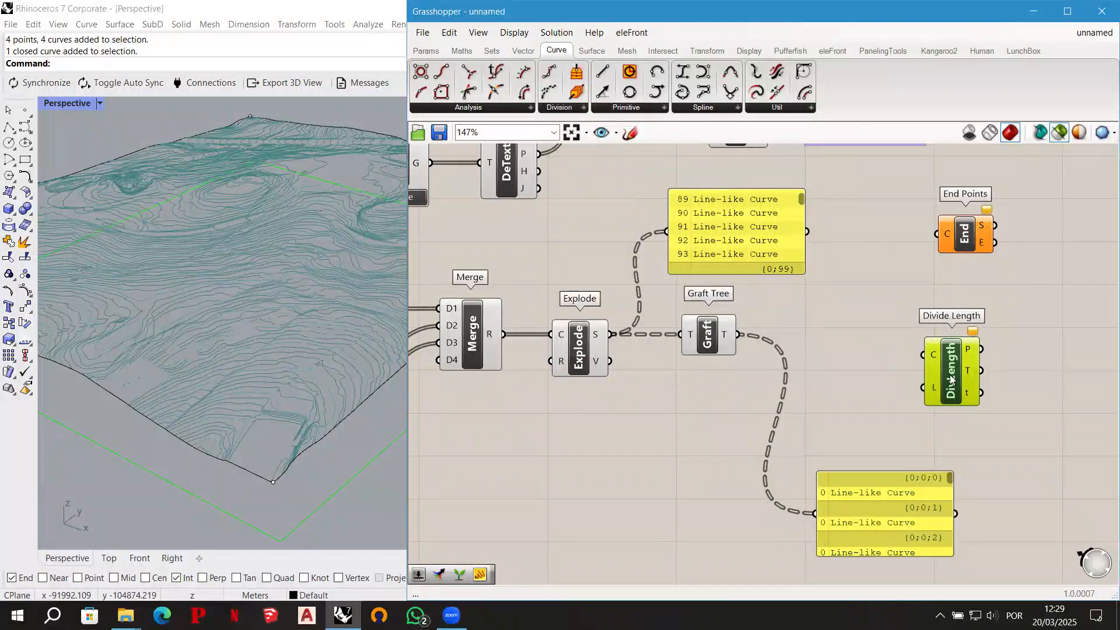
pyautogui.moveTo(959, 382); pyautogui.dragTo(976, 387)
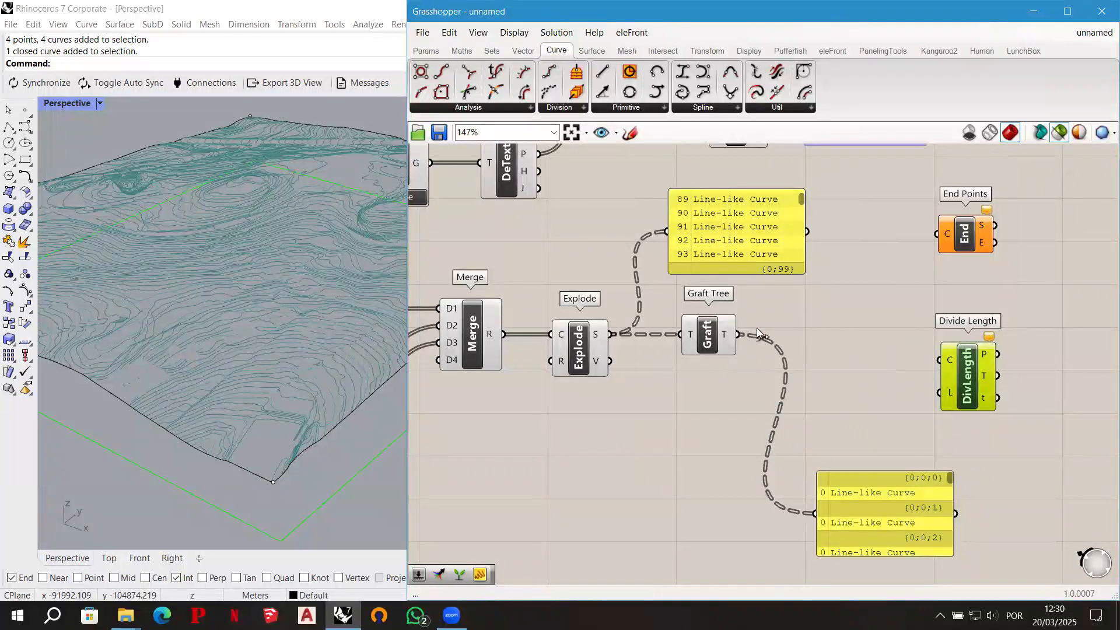
pyautogui.moveTo(740, 334); pyautogui.dragTo(935, 236)
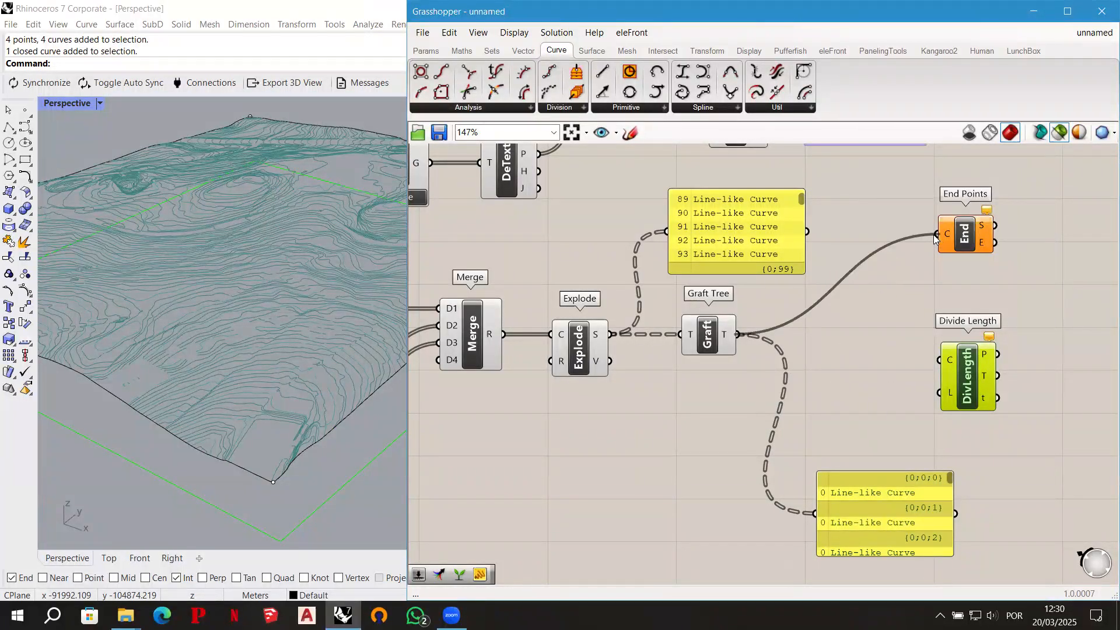
pyautogui.moveTo(739, 334); pyautogui.dragTo(970, 400)
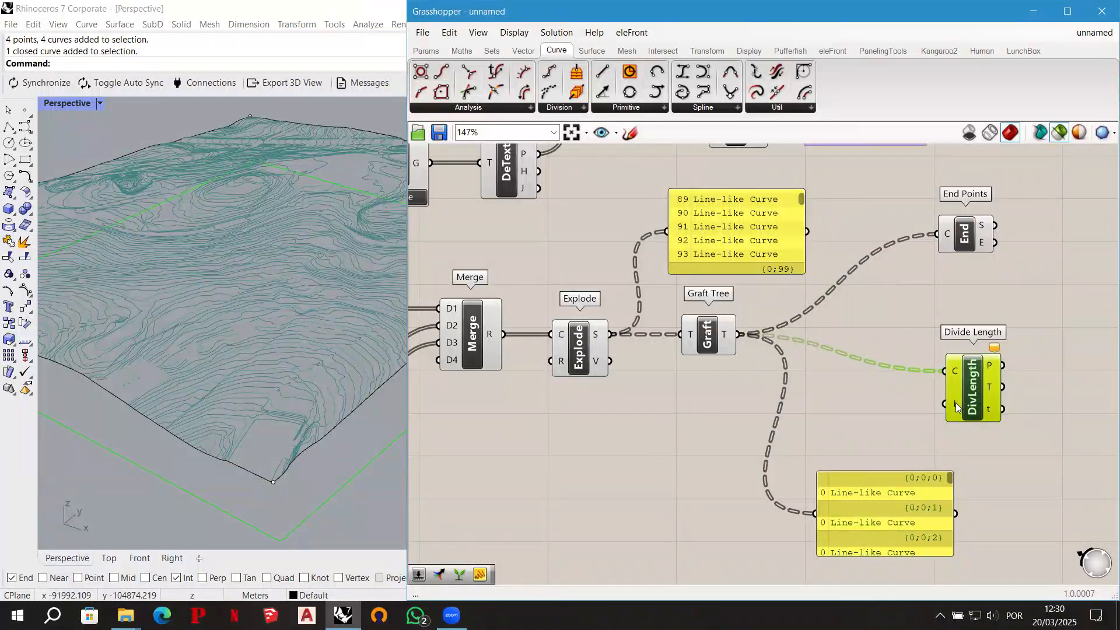
# - Add a number slider with the value 2.0 and connect it to Divide Length's L input
pyautogui.doubleClick(816, 412)
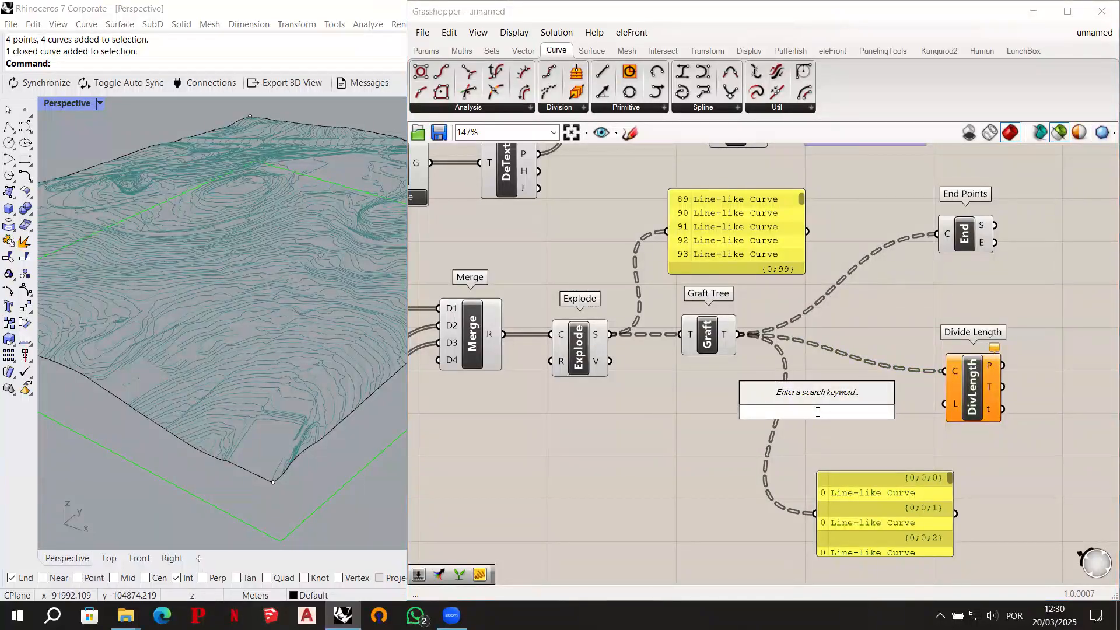
pyautogui.write('2')
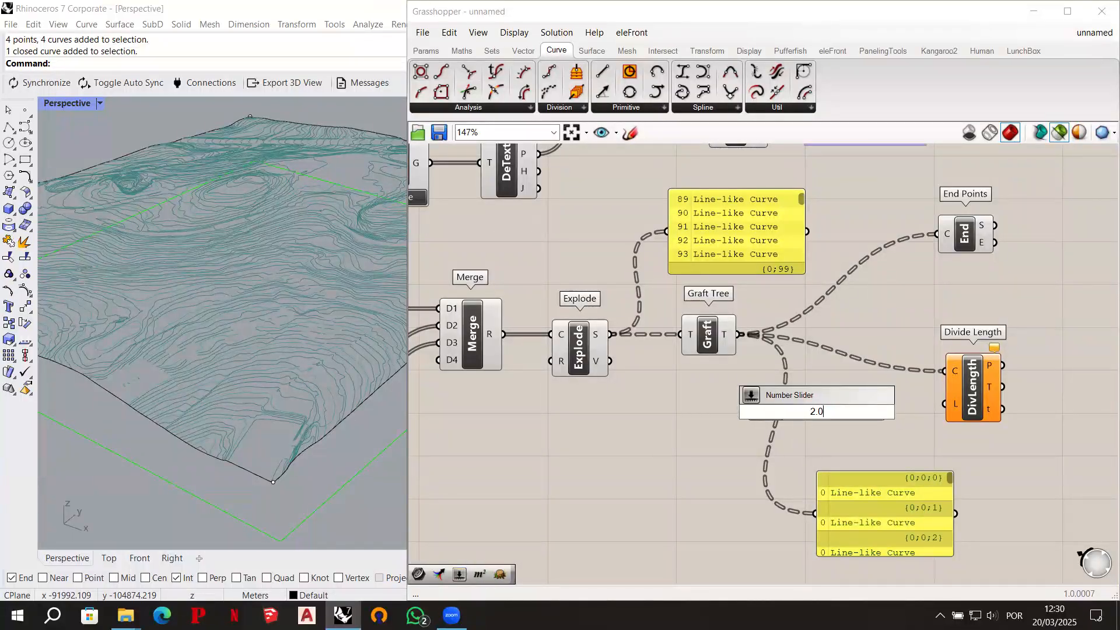
pyautogui.press('Return')
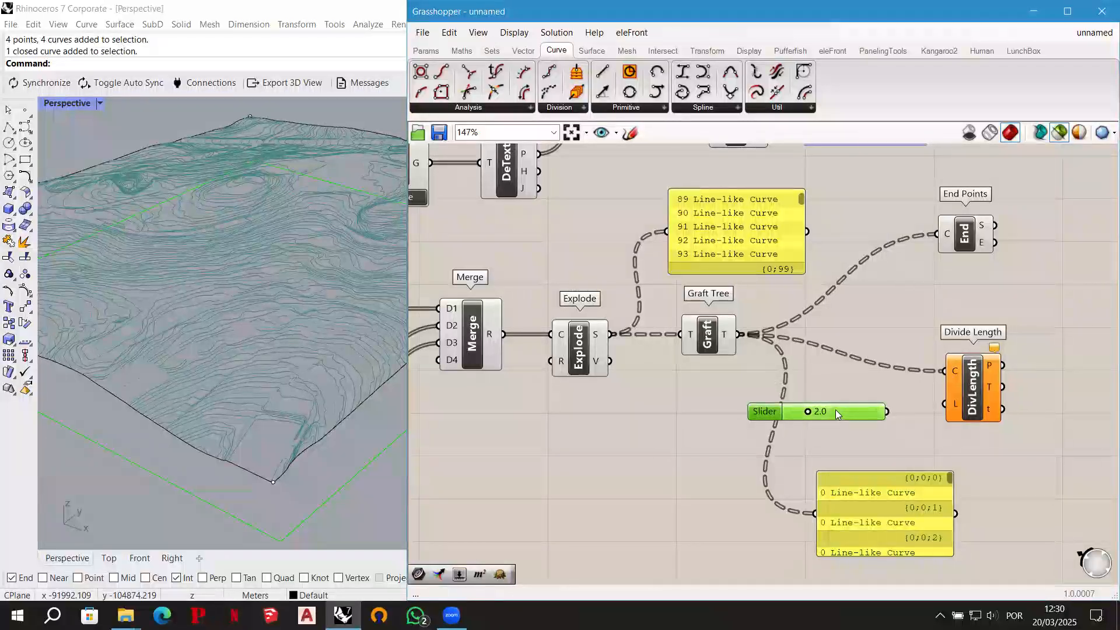
pyautogui.moveTo(849, 411); pyautogui.dragTo(853, 409)
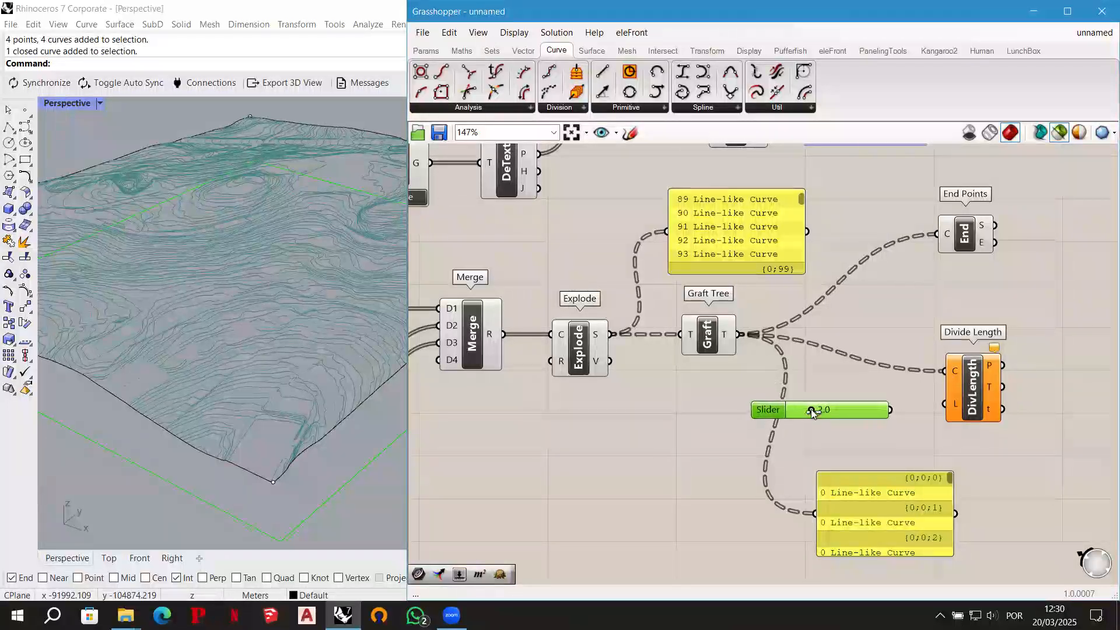
pyautogui.moveTo(818, 419)
pyautogui.mouseDown()
pyautogui.moveTo(804, 421)
pyautogui.moveTo(828, 418)
pyautogui.mouseUp()
pyautogui.moveTo(858, 414); pyautogui.dragTo(945, 404)
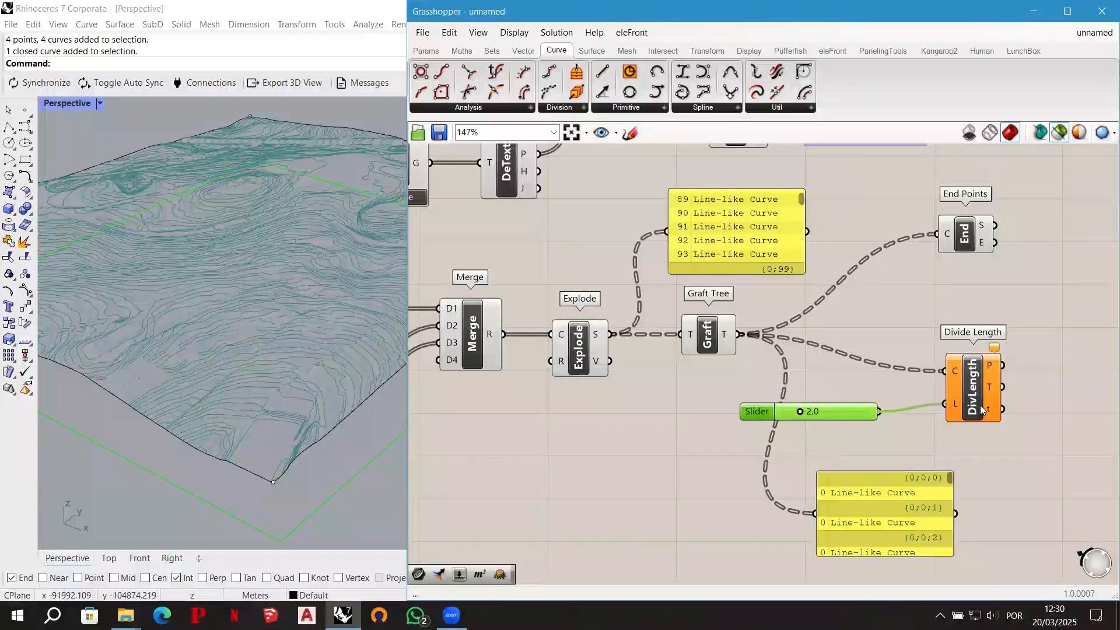
pyautogui.click(976, 398)
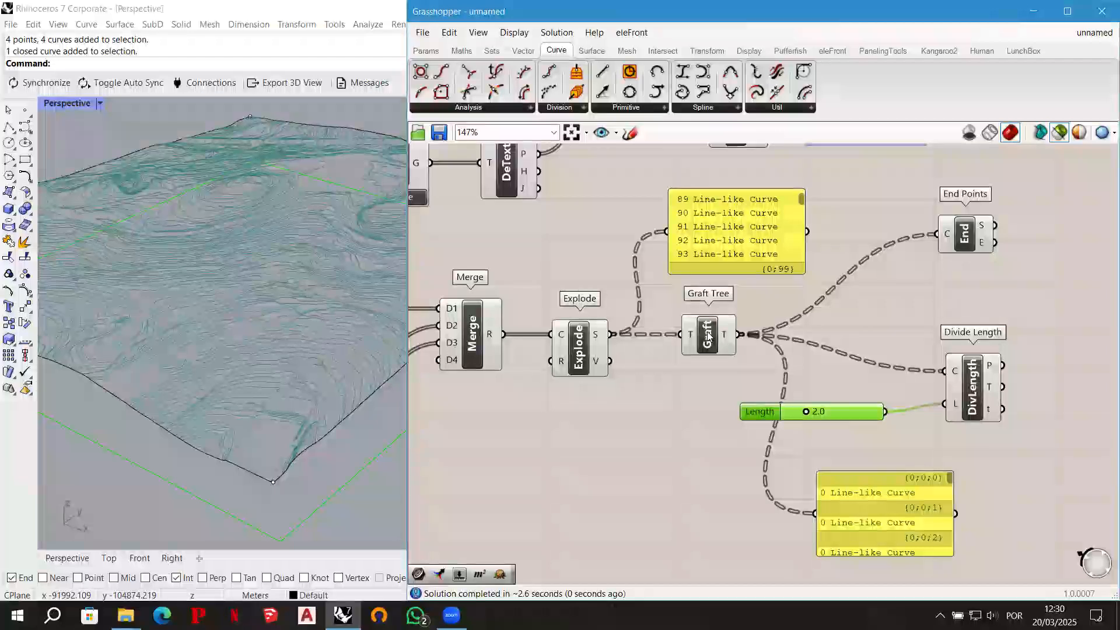
pyautogui.moveTo(975, 398); pyautogui.dragTo(979, 405)
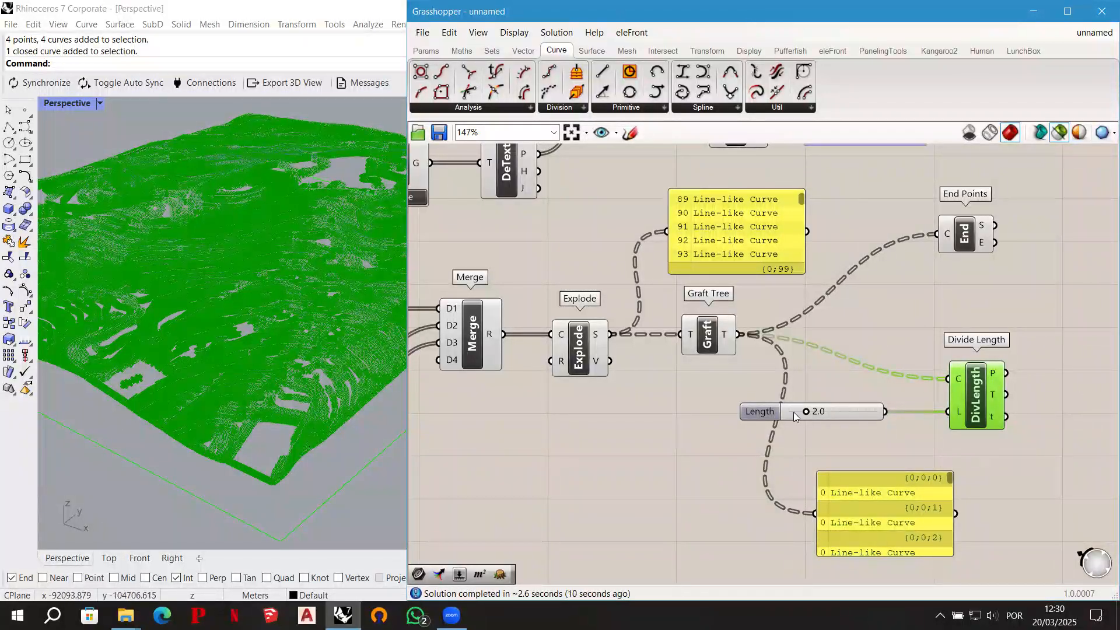
# - Select ELEVATED POINTS and End Points together with Divide Length to preview their points in the viewport, and clear the selection
pyautogui.scroll(-1, 739, 426)
pyautogui.scroll(-1, 737, 431)
pyautogui.moveTo(952, 335); pyautogui.dragTo(897, 348, button='right')
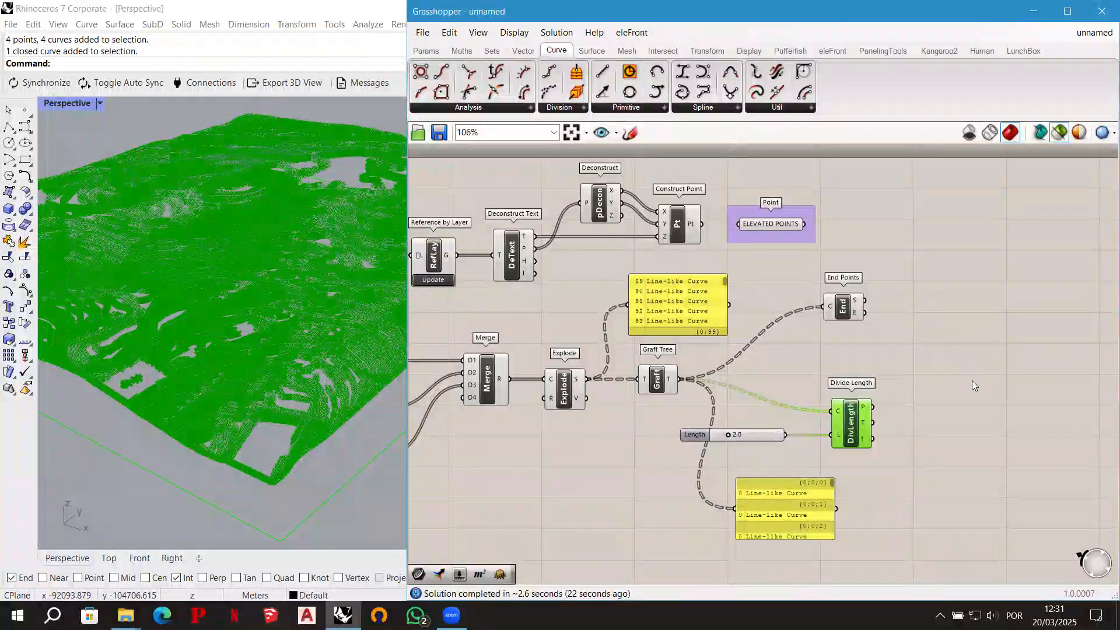
pyautogui.keyDown('shift'); pyautogui.click(784, 229); pyautogui.keyUp('shift')
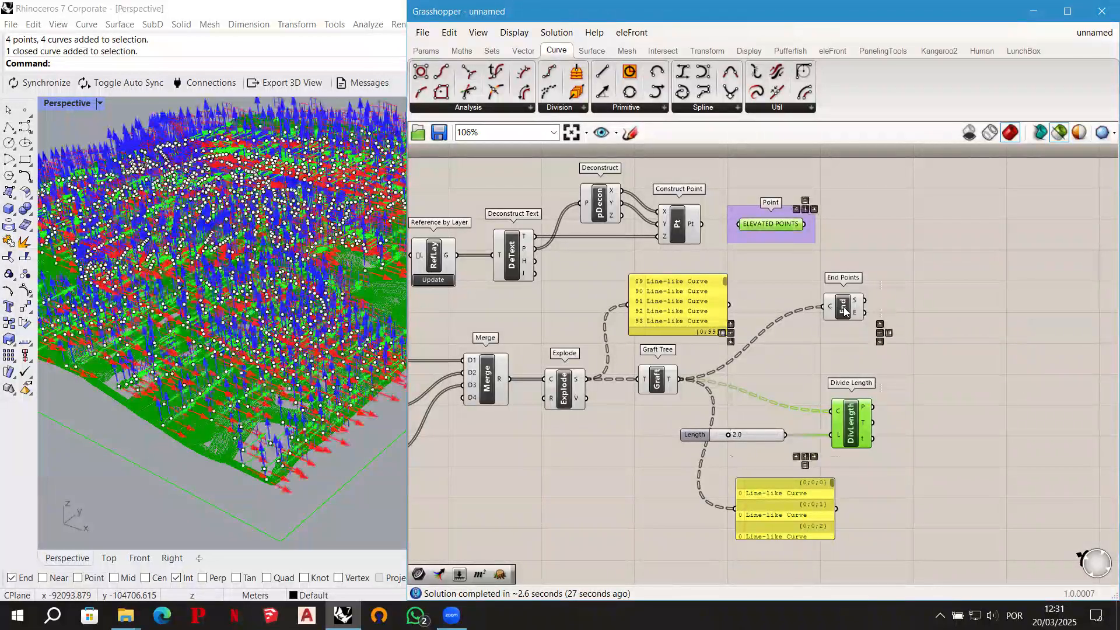
pyautogui.keyDown('shift'); pyautogui.click(848, 310); pyautogui.keyUp('shift')
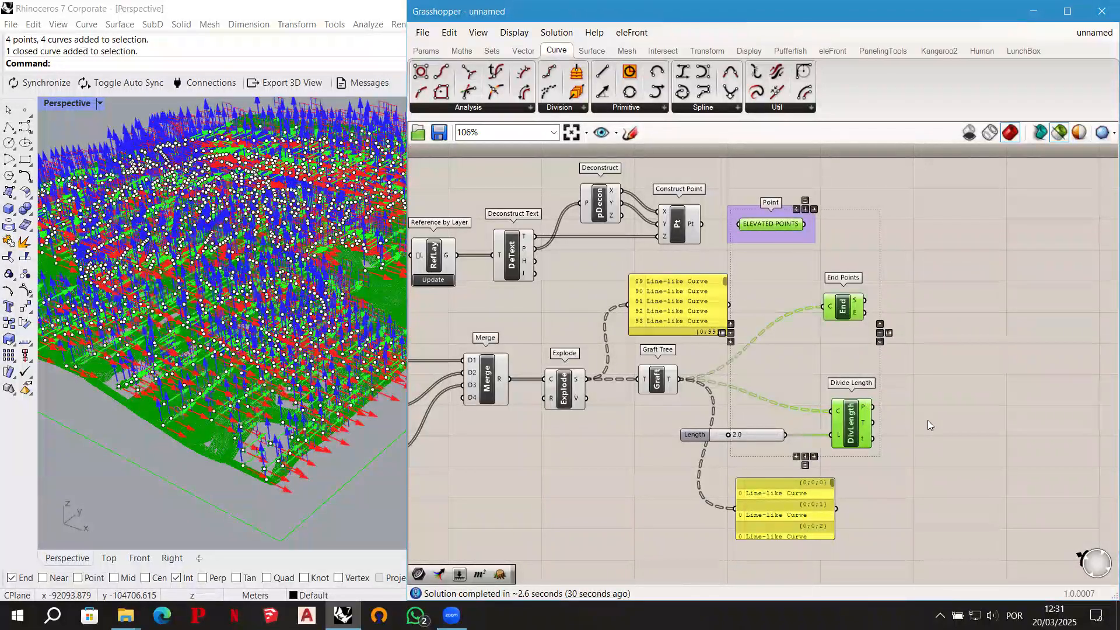
pyautogui.click(957, 343)
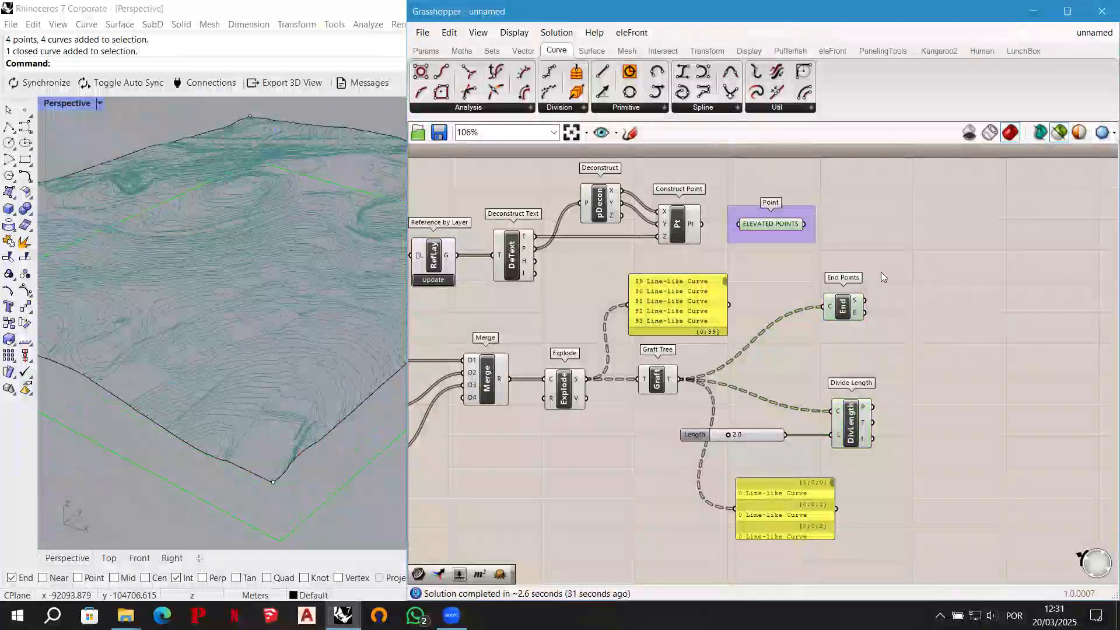
# - Add a Merge component and connect ELEVATED POINTS to D1, End Points' E output to D2 and Divide Length's P output to D3
pyautogui.doubleClick(959, 339)
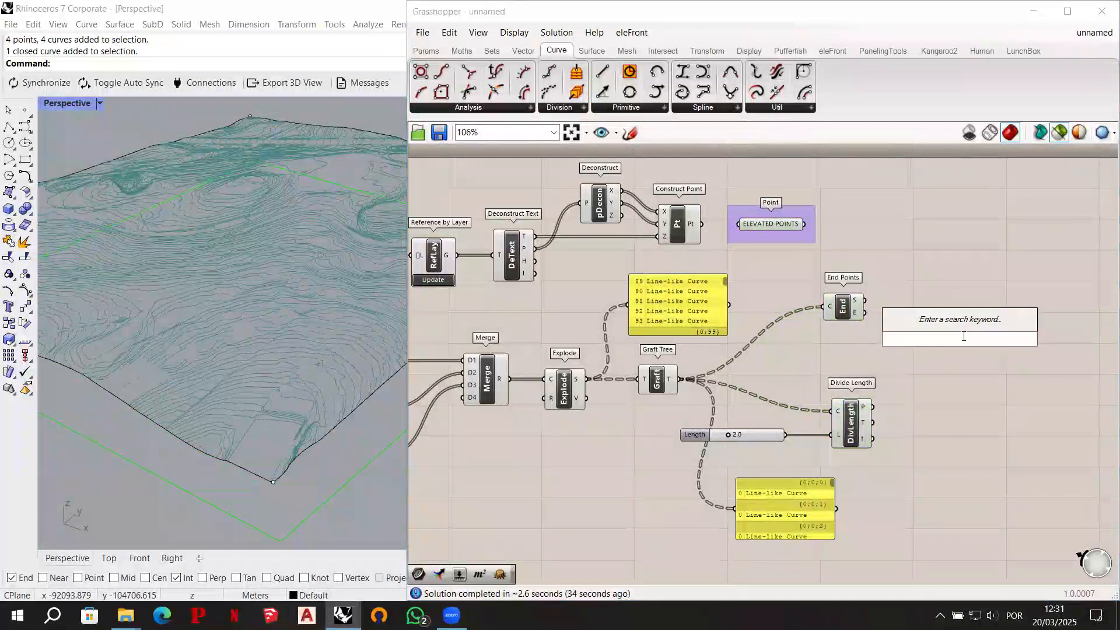
pyautogui.write('merge')
pyautogui.press('Return')
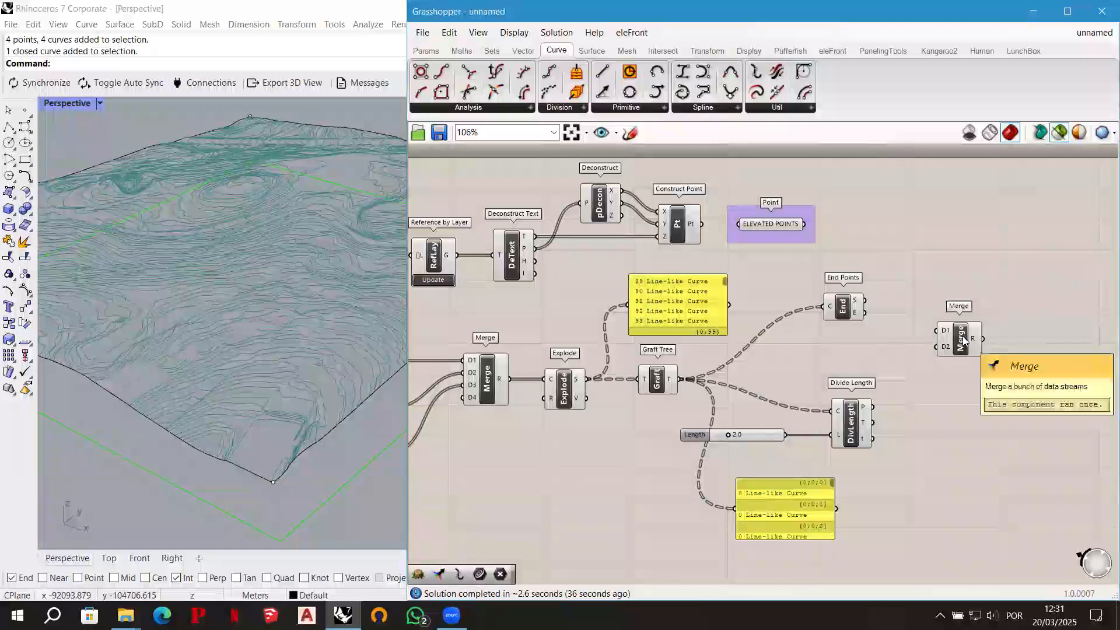
pyautogui.moveTo(803, 224); pyautogui.dragTo(937, 331)
pyautogui.moveTo(865, 313); pyautogui.dragTo(936, 346)
pyautogui.moveTo(873, 411); pyautogui.dragTo(937, 352)
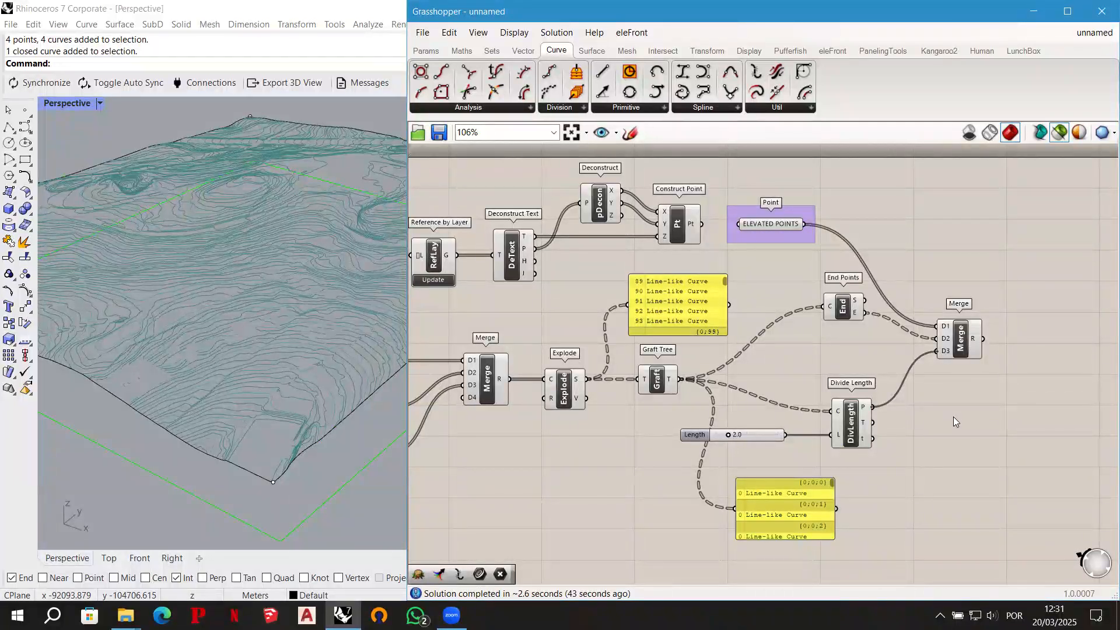
# - Shift the new Merge component slightly upward and keep it selected to preview the combined points
pyautogui.click(962, 318)
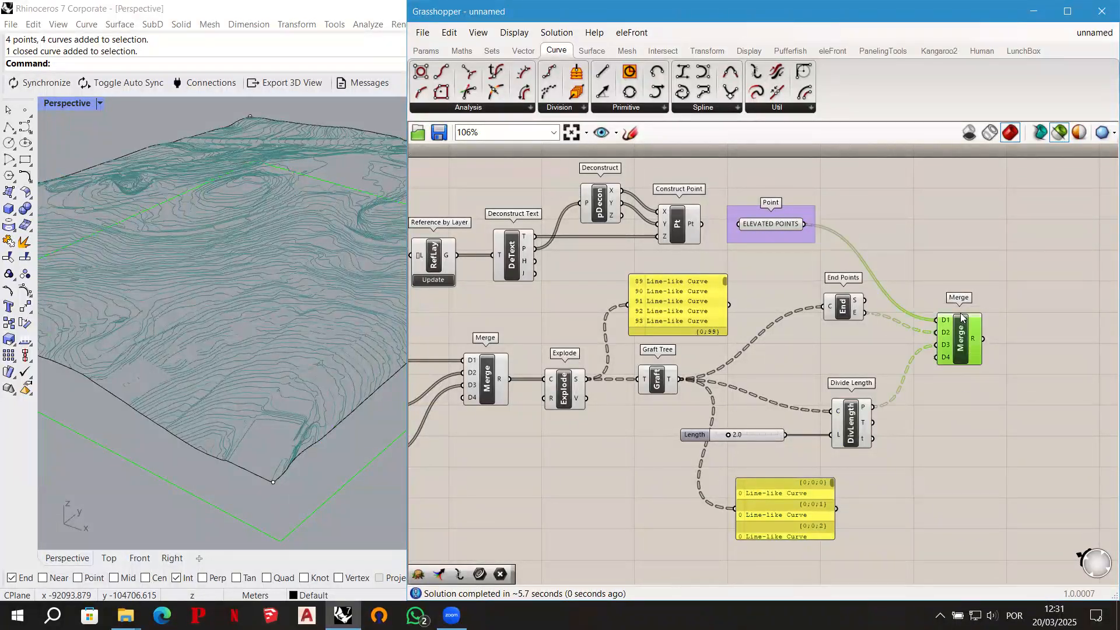
pyautogui.moveTo(961, 318); pyautogui.dragTo(963, 298)
pyautogui.moveTo(992, 403); pyautogui.dragTo(923, 414, button='right')
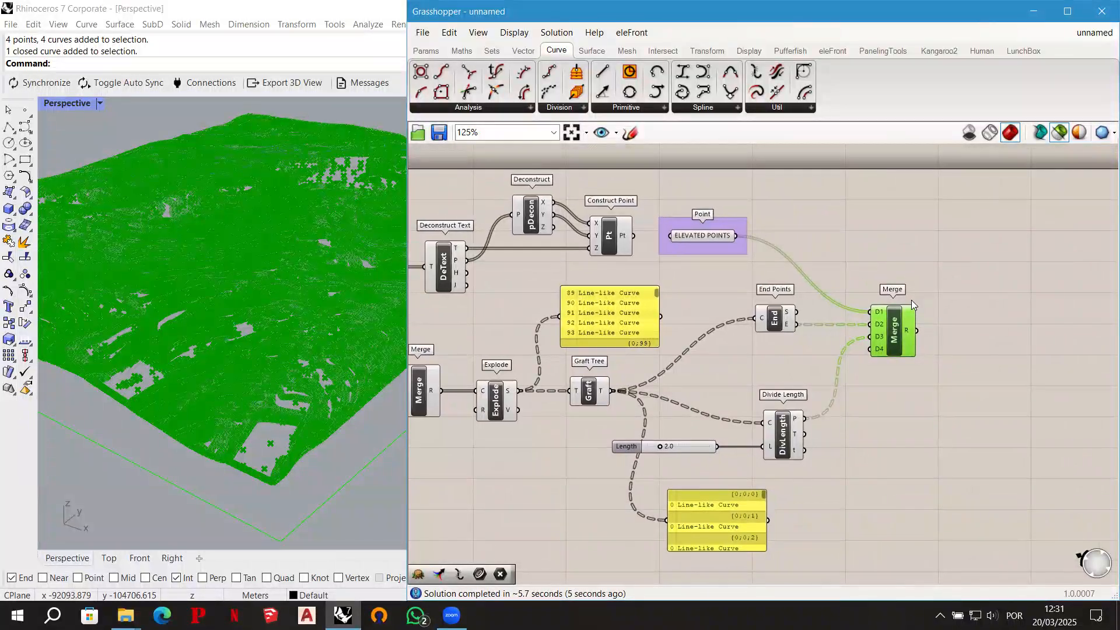
pyautogui.scroll(3, 911, 300)
pyautogui.moveTo(953, 328); pyautogui.dragTo(948, 313, button='right')
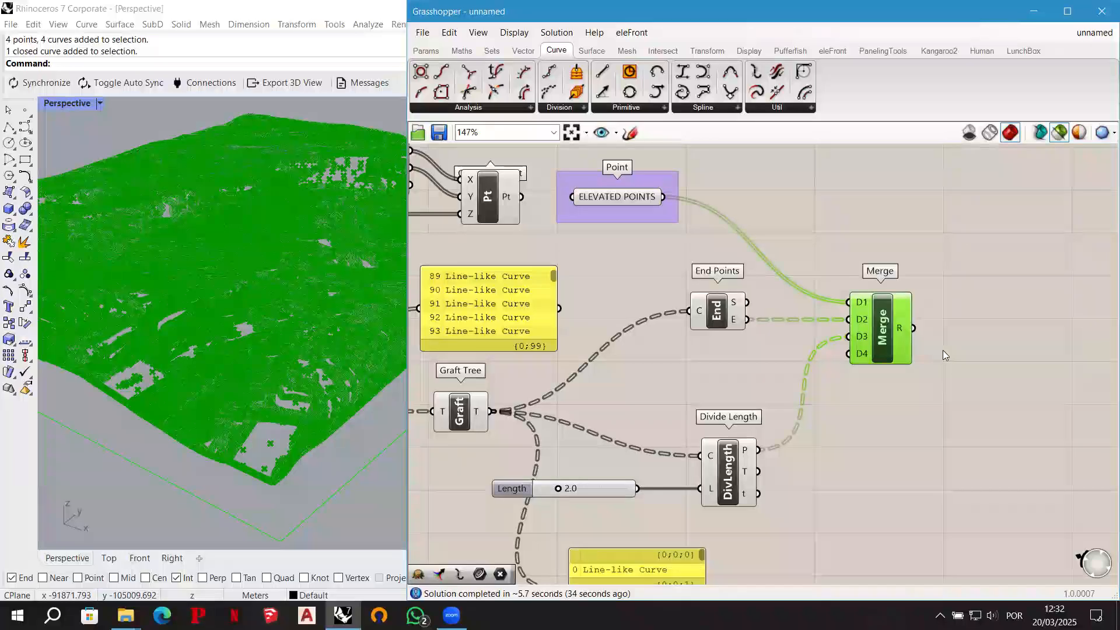
pyautogui.moveTo(954, 387); pyautogui.dragTo(912, 386, button='right')
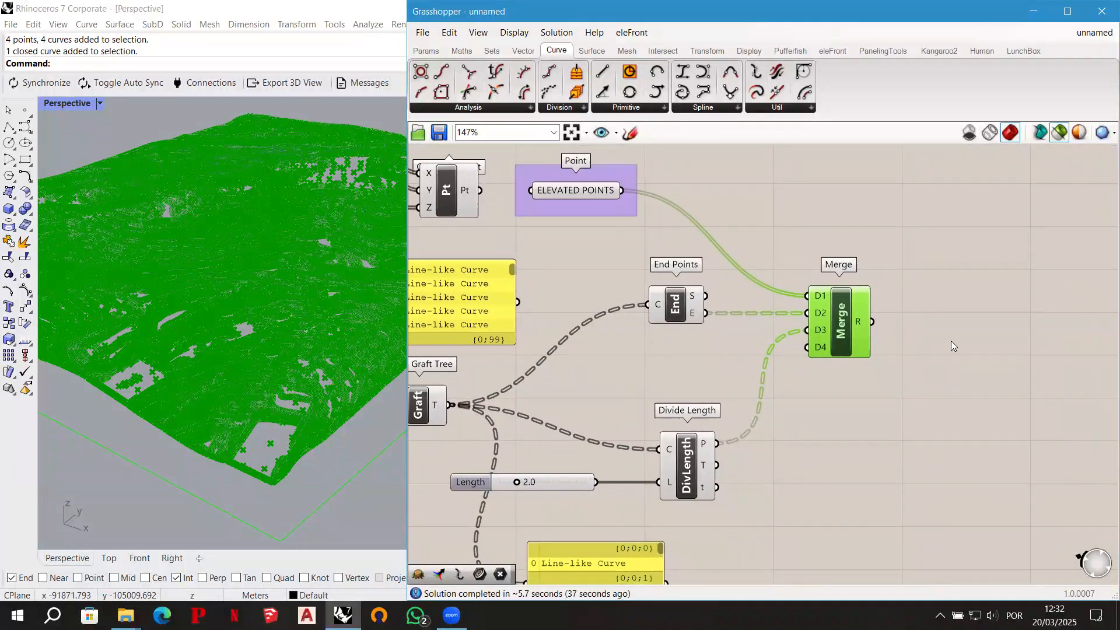
pyautogui.click(944, 321)
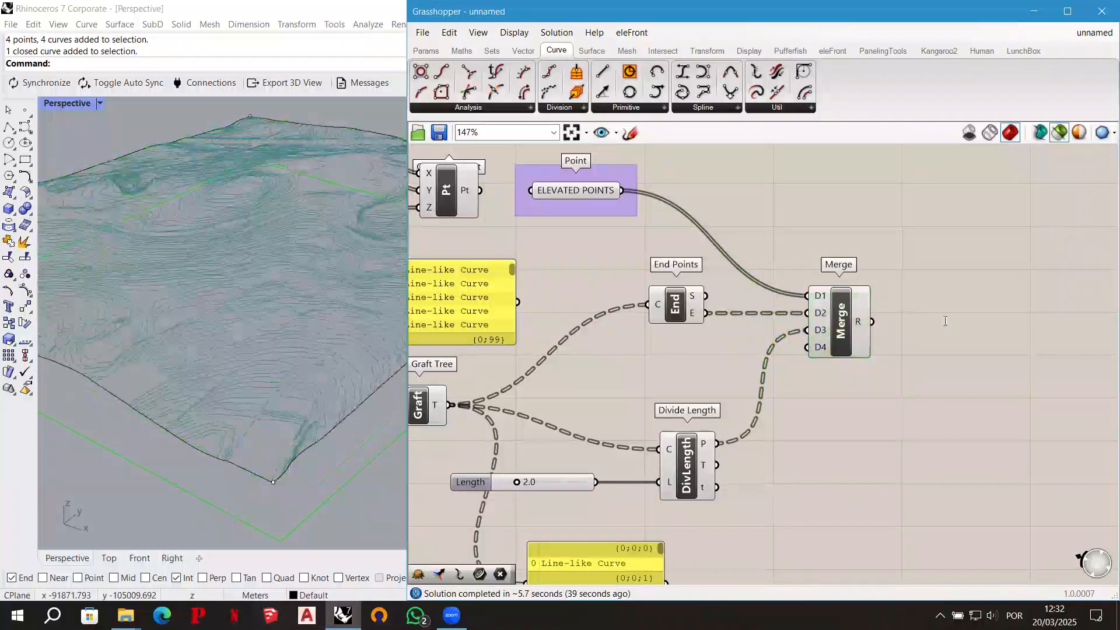
pyautogui.doubleClick(945, 321)
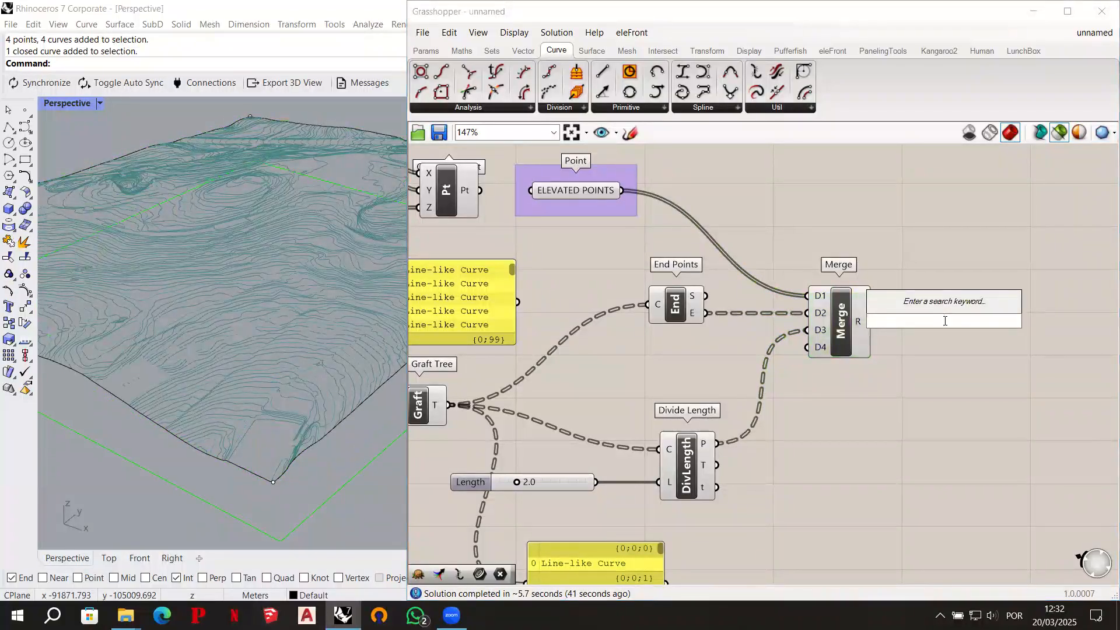
pyautogui.click(926, 385)
pyautogui.moveTo(825, 404); pyautogui.dragTo(888, 402, button='right')
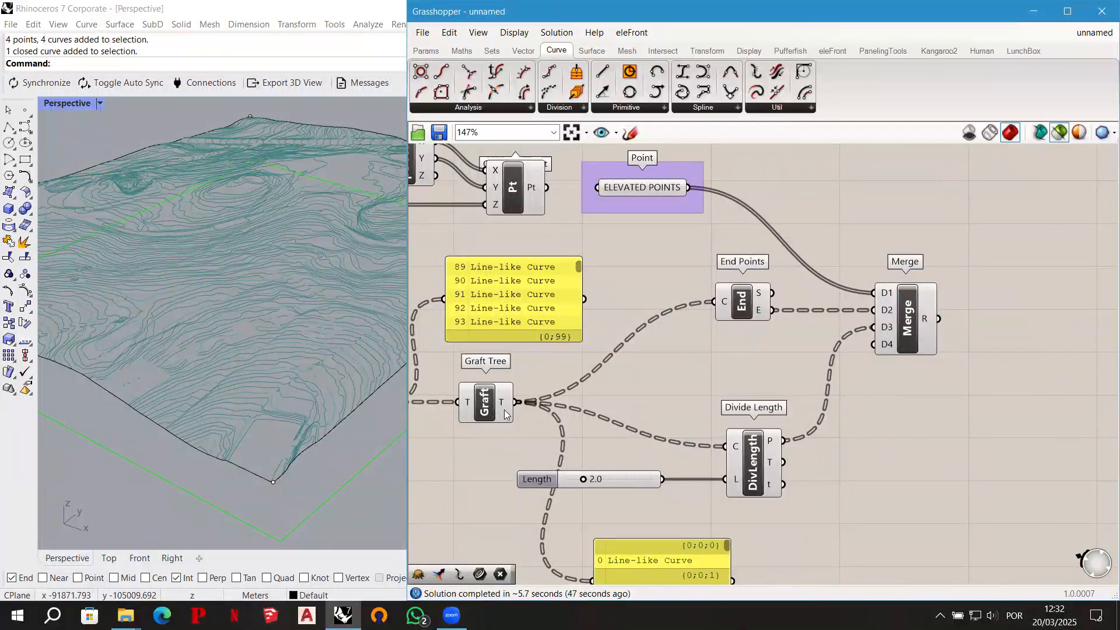
pyautogui.moveTo(698, 518); pyautogui.dragTo(688, 467, button='right')
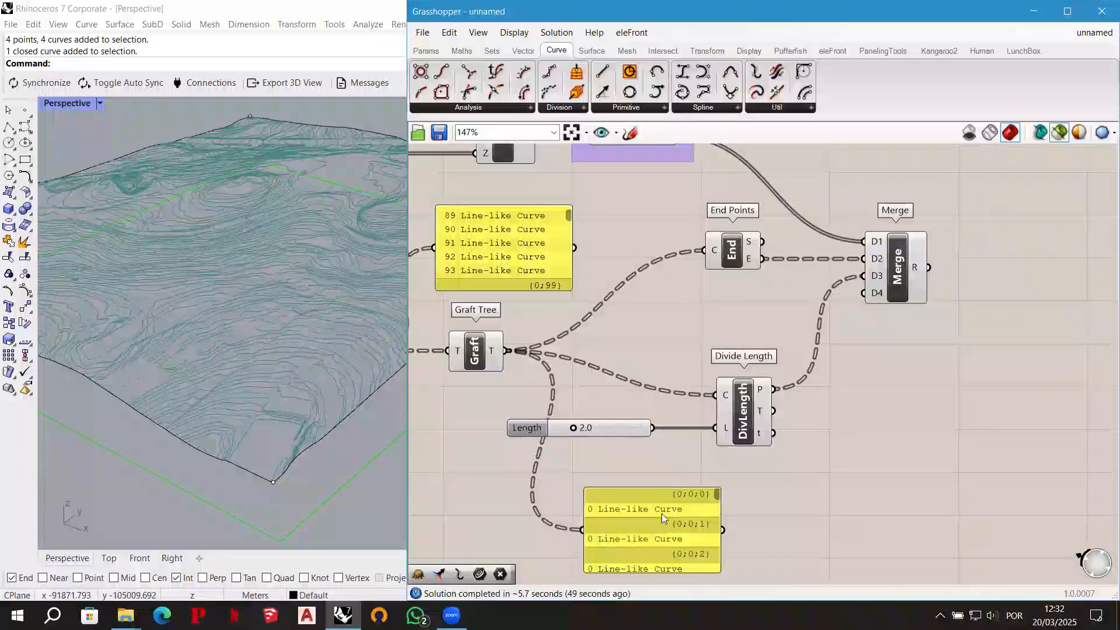
pyautogui.moveTo(962, 370); pyautogui.dragTo(902, 440, button='right')
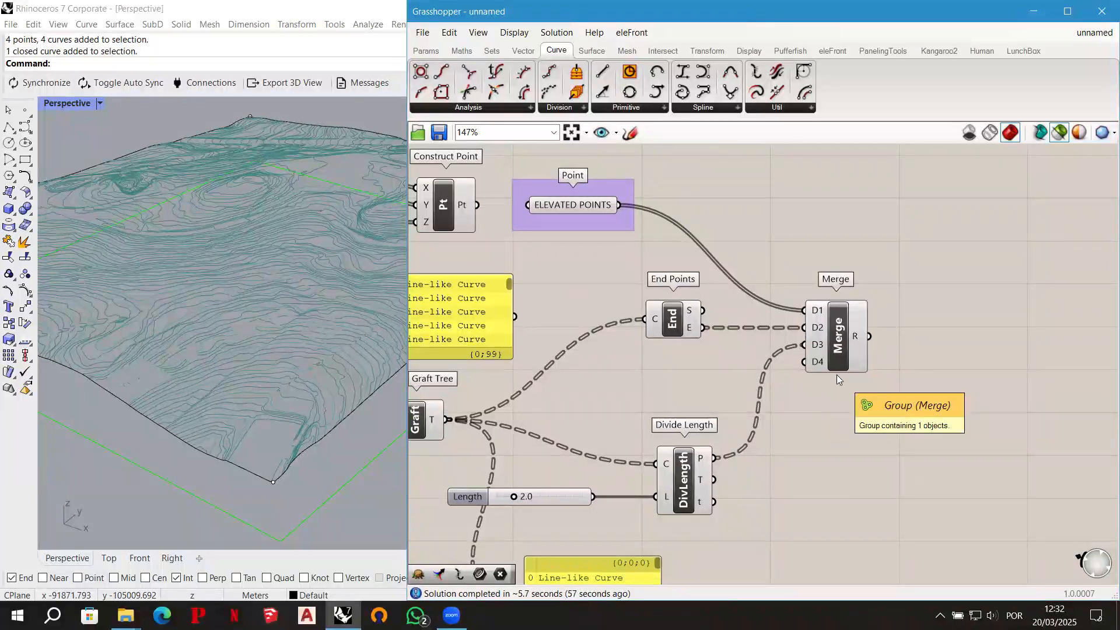
# - Add a Flatten Tree component beyond the point Merge and connect Merge's R output to its T input
pyautogui.doubleClick(933, 334)
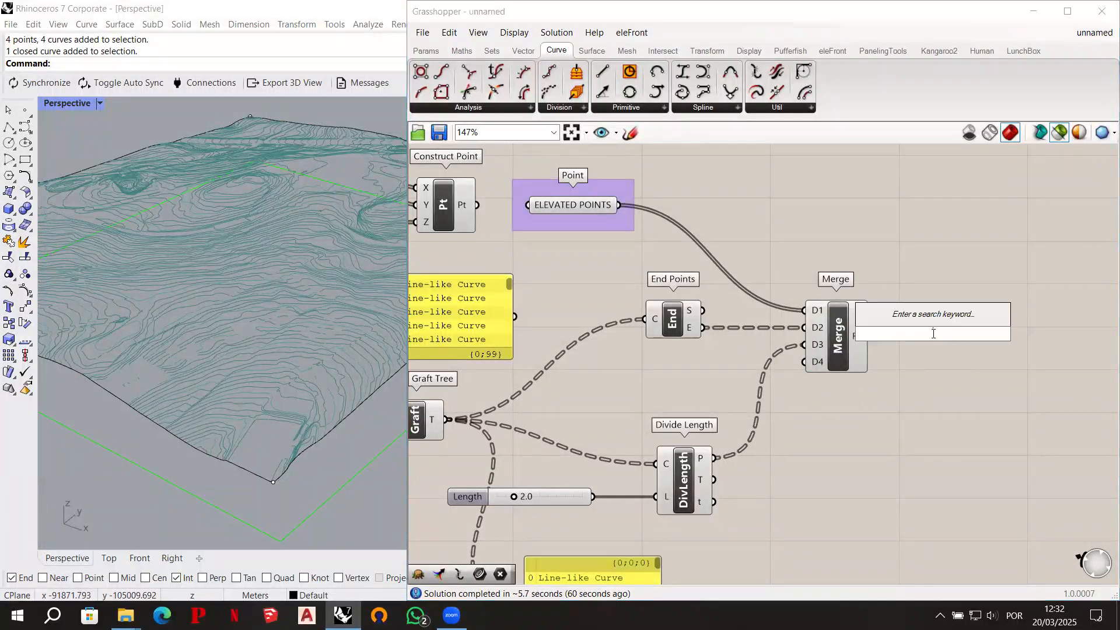
pyautogui.write('flatten')
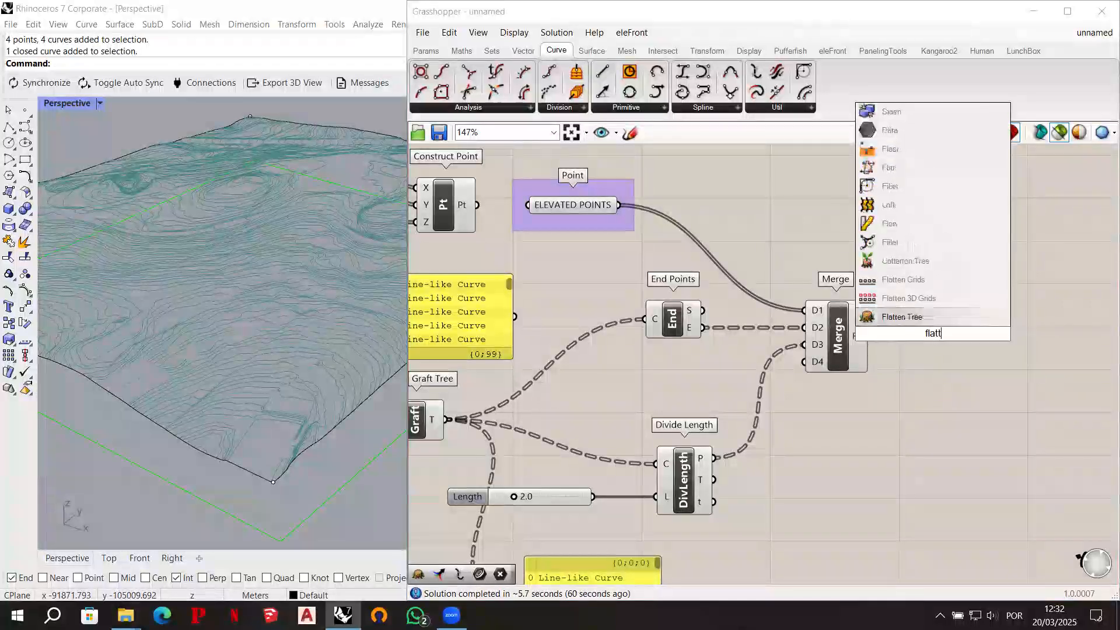
pyautogui.click(939, 317)
pyautogui.moveTo(753, 509); pyautogui.dragTo(762, 421, button='right')
pyautogui.moveTo(945, 244); pyautogui.dragTo(969, 247)
pyautogui.moveTo(940, 331); pyautogui.dragTo(866, 455, button='right')
pyautogui.click(426, 50)
pyautogui.moveTo(805, 373); pyautogui.dragTo(894, 391)
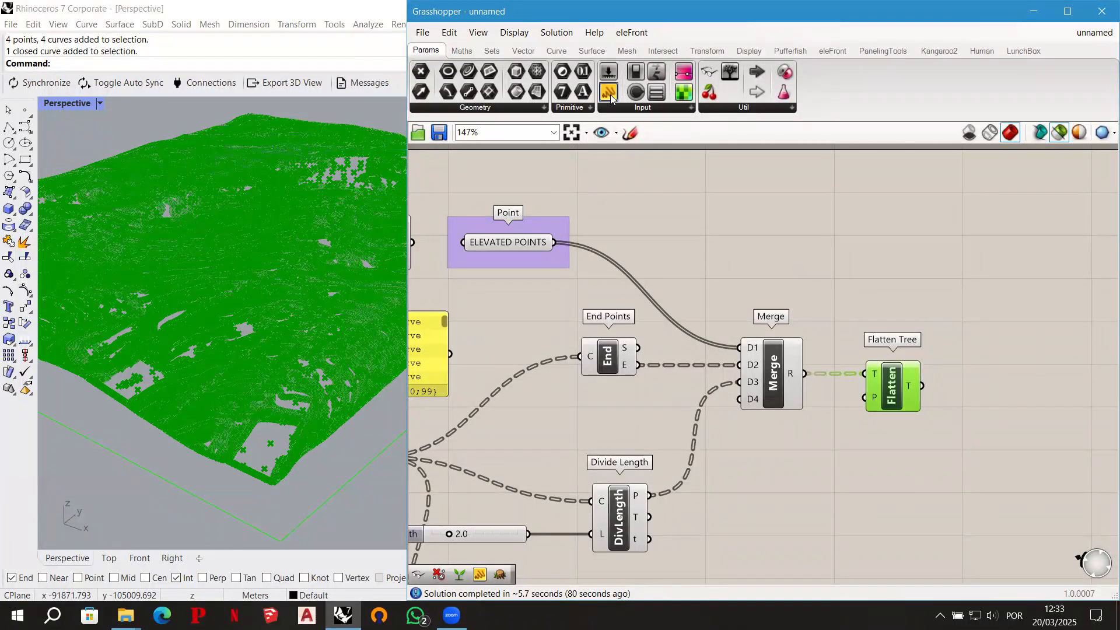
# - Add a Panel above Flatten Tree and connect the flattened T output to it
pyautogui.moveTo(980, 278); pyautogui.dragTo(979, 277)
pyautogui.moveTo(922, 385); pyautogui.dragTo(922, 274)
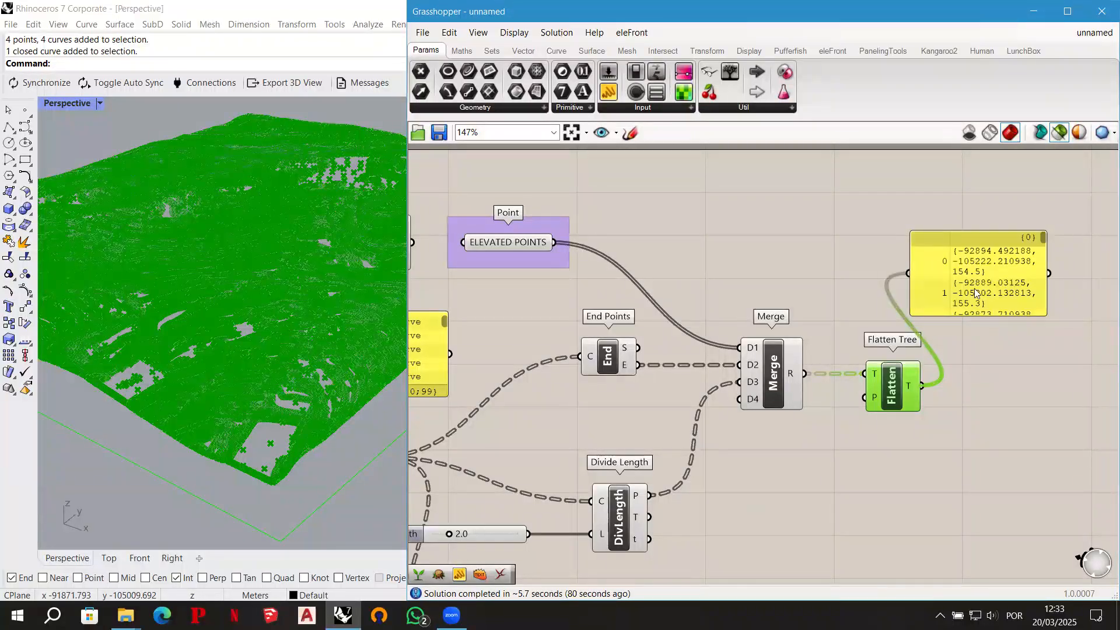
# - Move the flattened-points panel slightly up and away from Flatten Tree, and look up the Save Document command
pyautogui.click(999, 274)
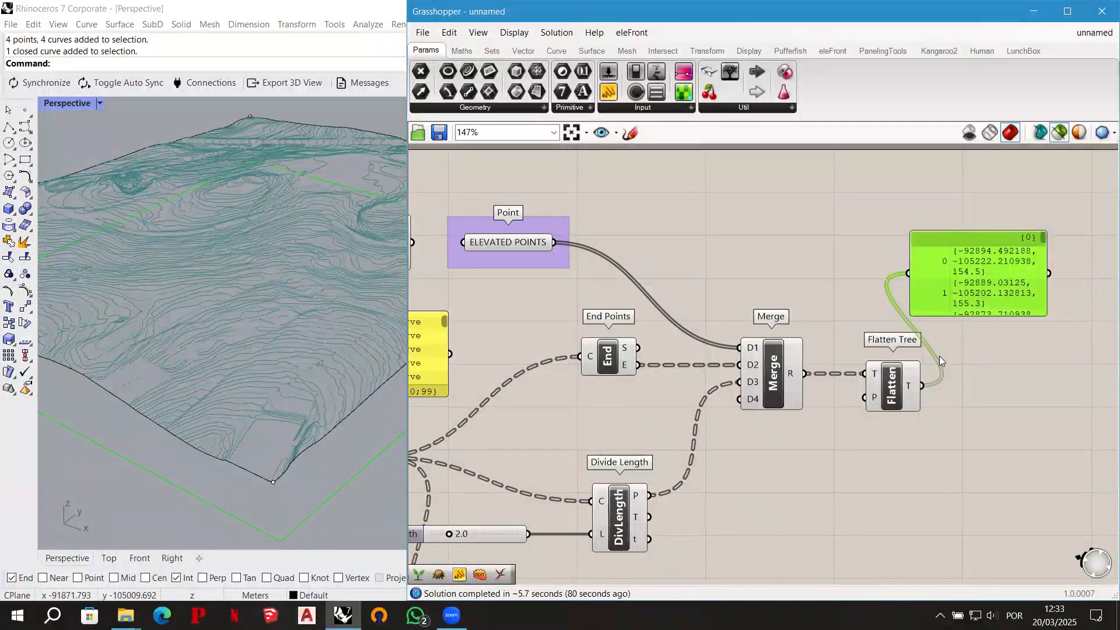
pyautogui.hotkey('ctrl', 'z')
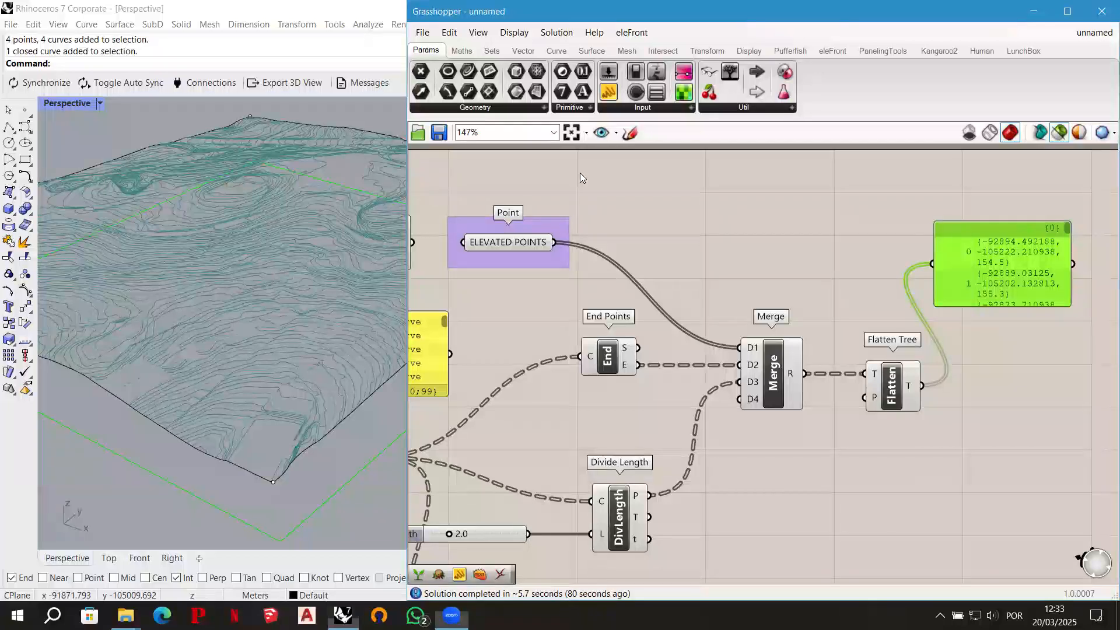
pyautogui.moveTo(580, 173); pyautogui.dragTo(445, 157, button='right')
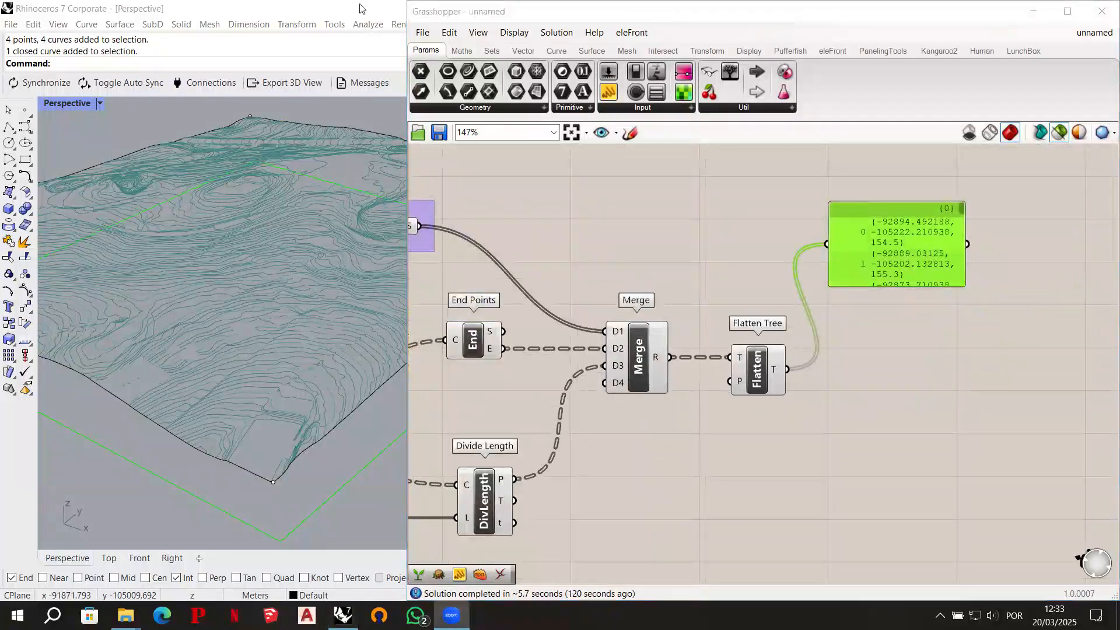
pyautogui.click(427, 34)
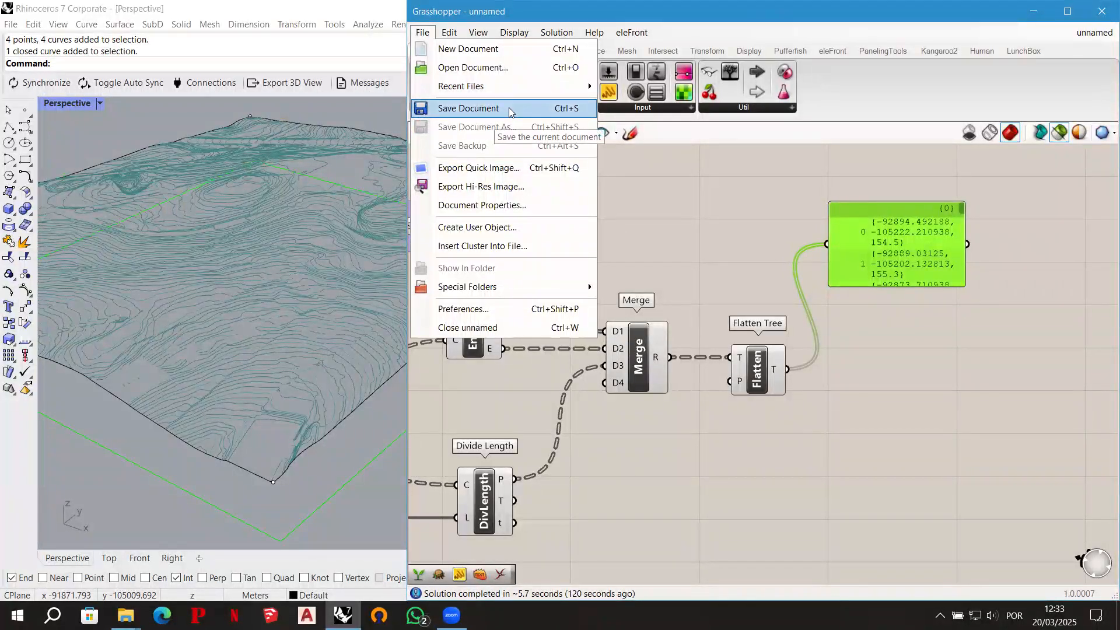
pyautogui.click(708, 183)
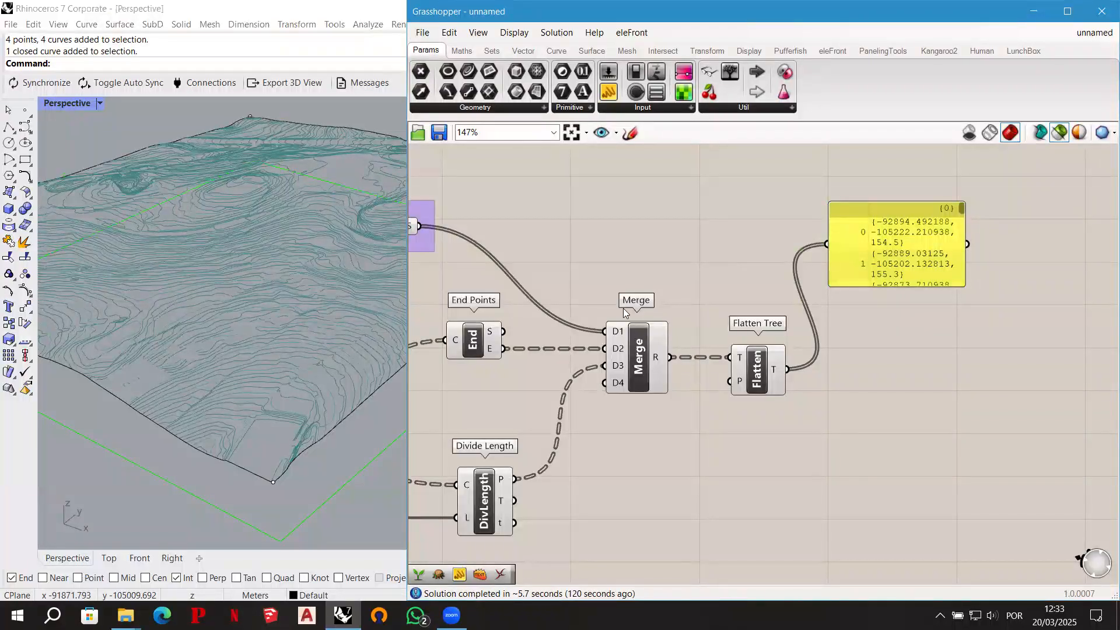
# - Add a Cull Duplicates component beyond Flatten Tree, below the points panel
pyautogui.doubleClick(893, 360)
pyautogui.write('cu')
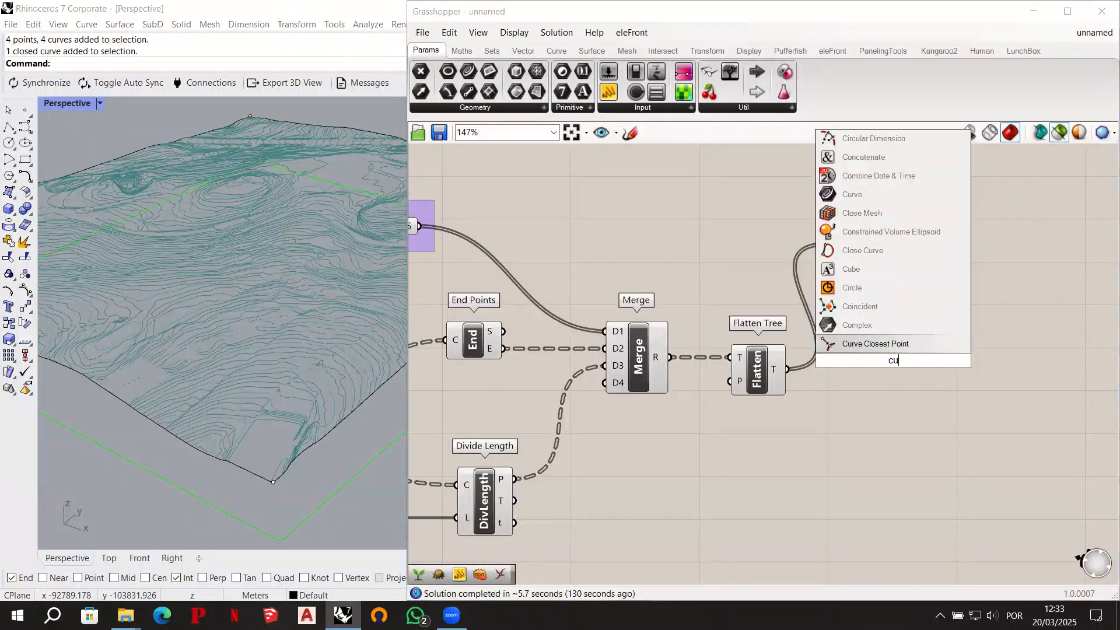
pyautogui.write('ll duplicates')
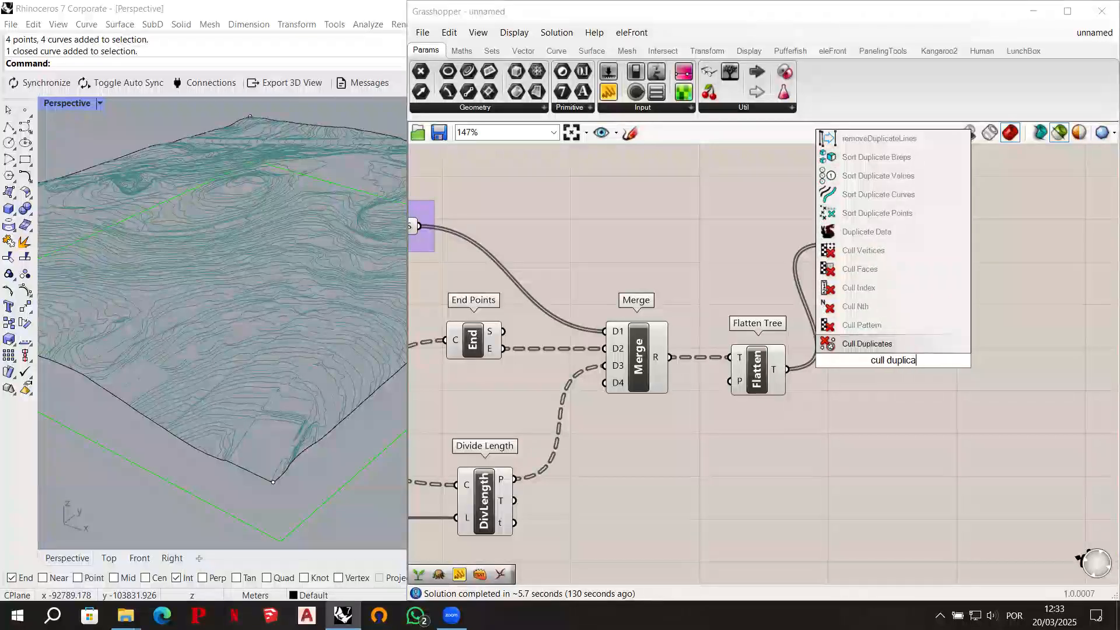
pyautogui.click(890, 342)
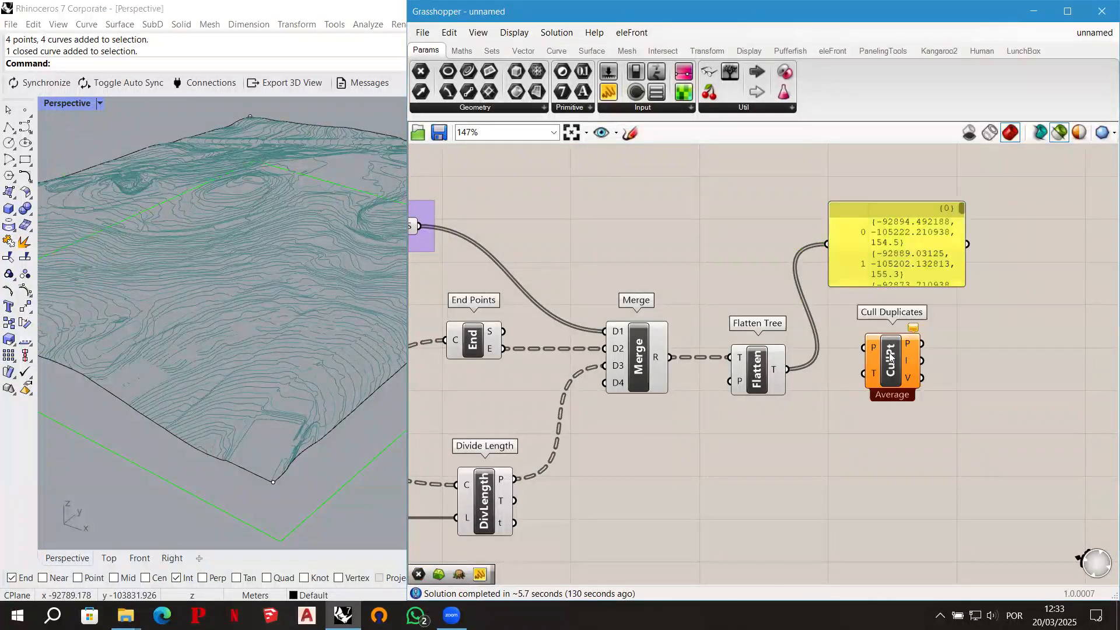
pyautogui.keyDown('ctrl'); pyautogui.keyDown('alt'); pyautogui.click(891, 358); pyautogui.keyUp('alt'); pyautogui.keyUp('ctrl')
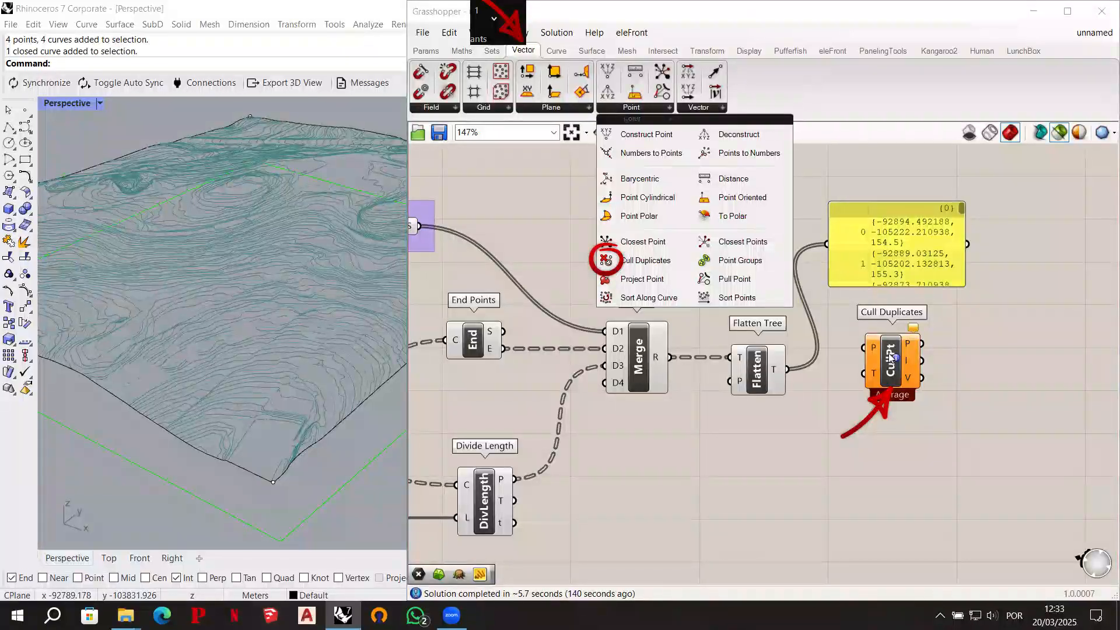
pyautogui.moveTo(899, 367); pyautogui.dragTo(911, 387)
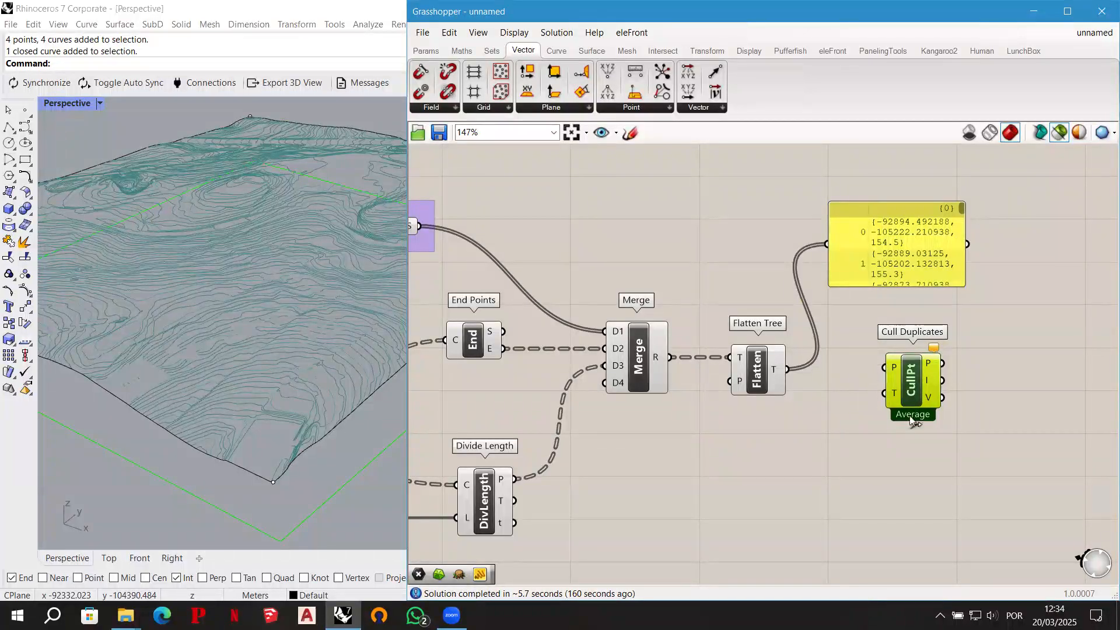
pyautogui.moveTo(615, 453); pyautogui.dragTo(773, 382, button='right')
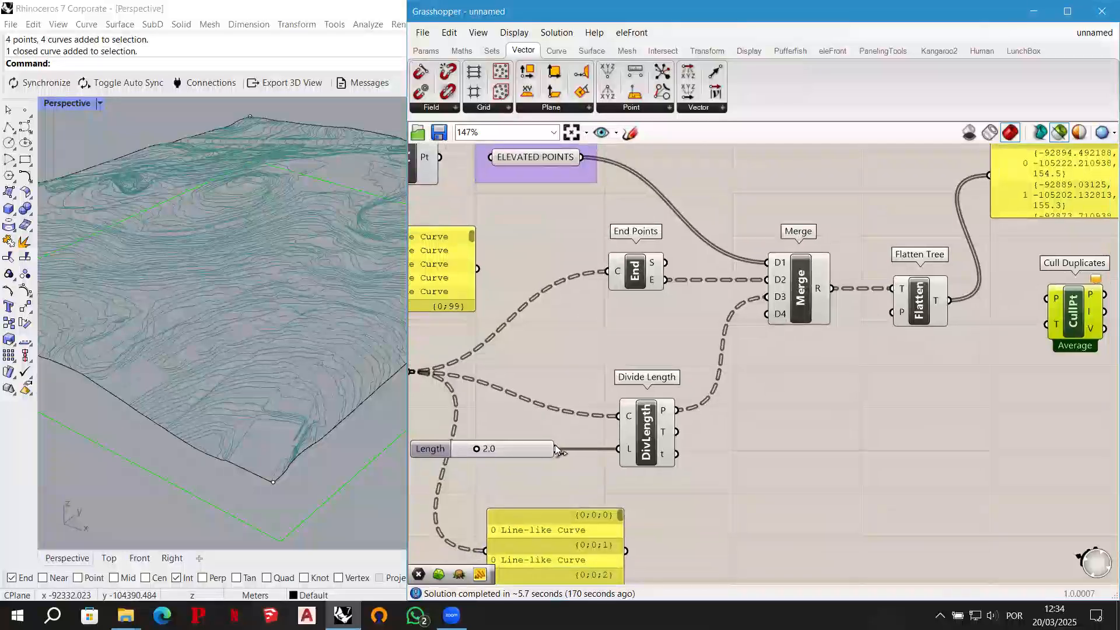
pyautogui.click(526, 453)
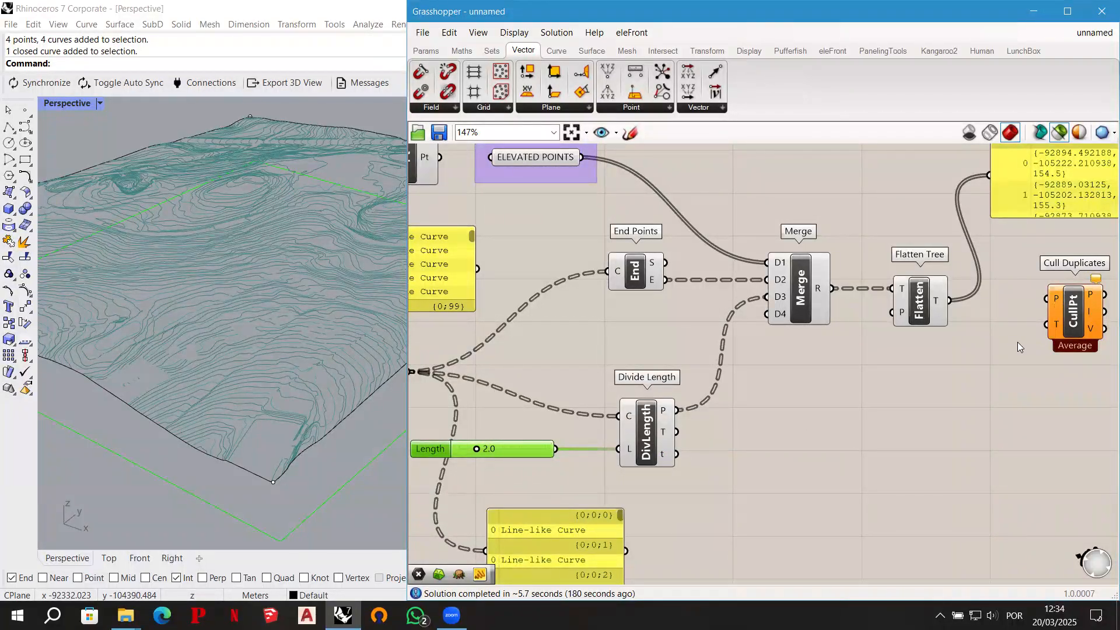
pyautogui.moveTo(1003, 363); pyautogui.dragTo(945, 394, button='right')
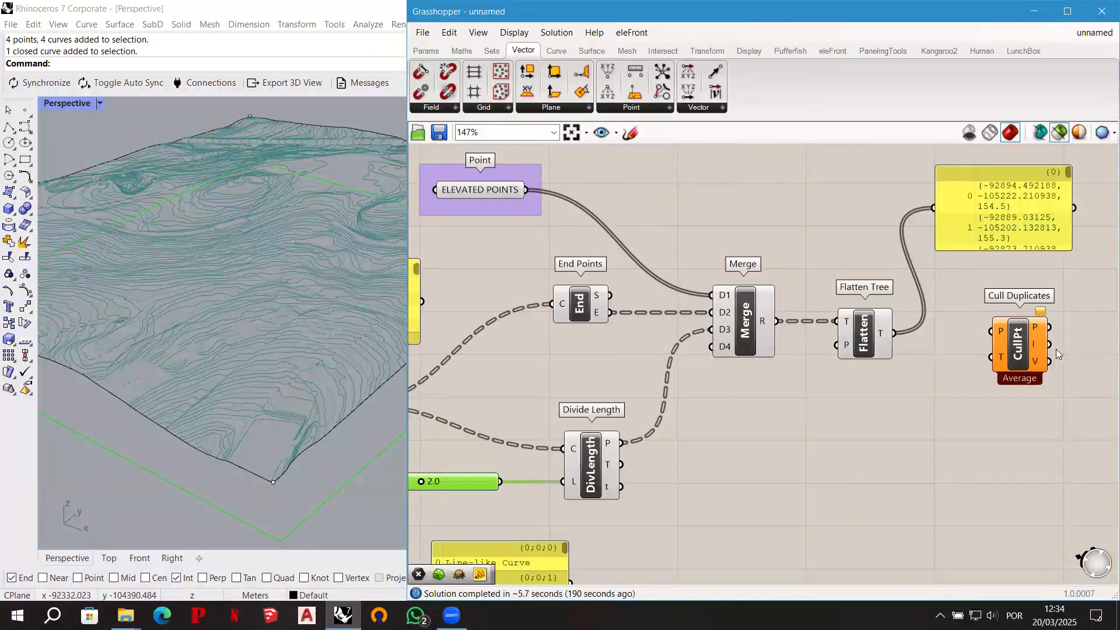
pyautogui.moveTo(1080, 339); pyautogui.dragTo(1038, 340, button='right')
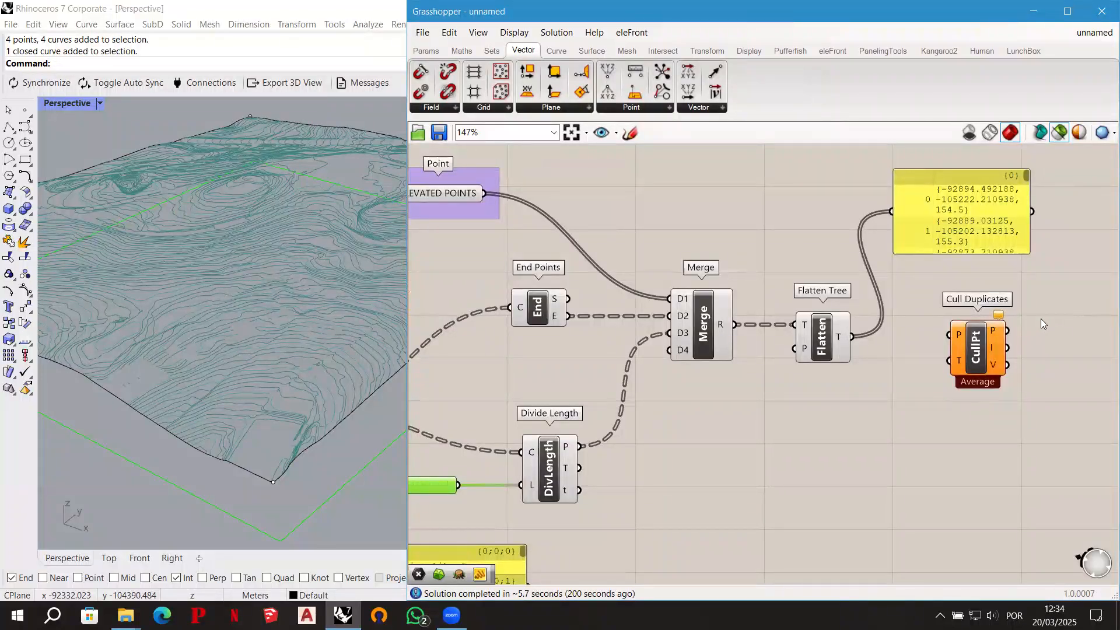
# - Connect Flatten Tree's T output to Cull Duplicates' P input and move Cull Duplicates slightly closer to Flatten Tree
pyautogui.scroll(1, 1041, 319)
pyautogui.click(968, 355)
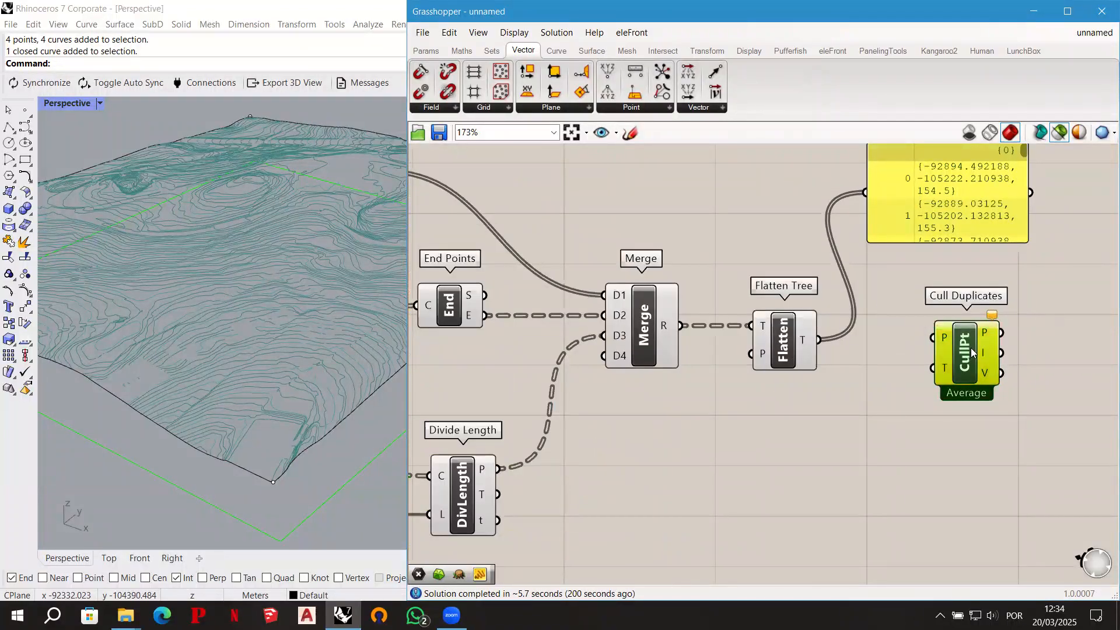
pyautogui.moveTo(971, 348); pyautogui.dragTo(969, 350)
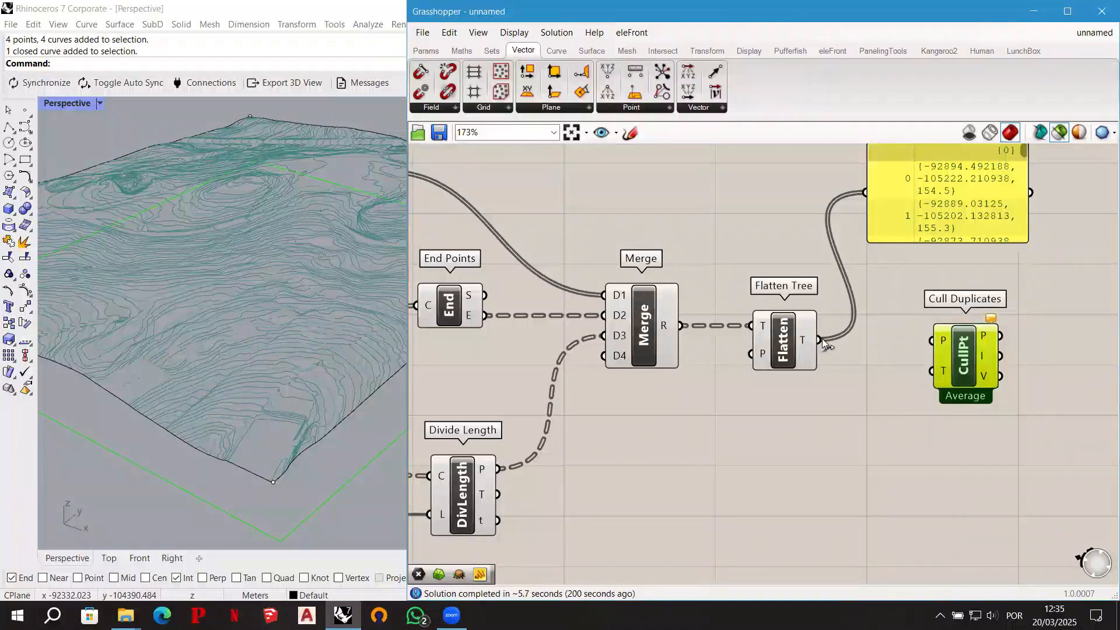
pyautogui.moveTo(820, 340); pyautogui.dragTo(931, 341)
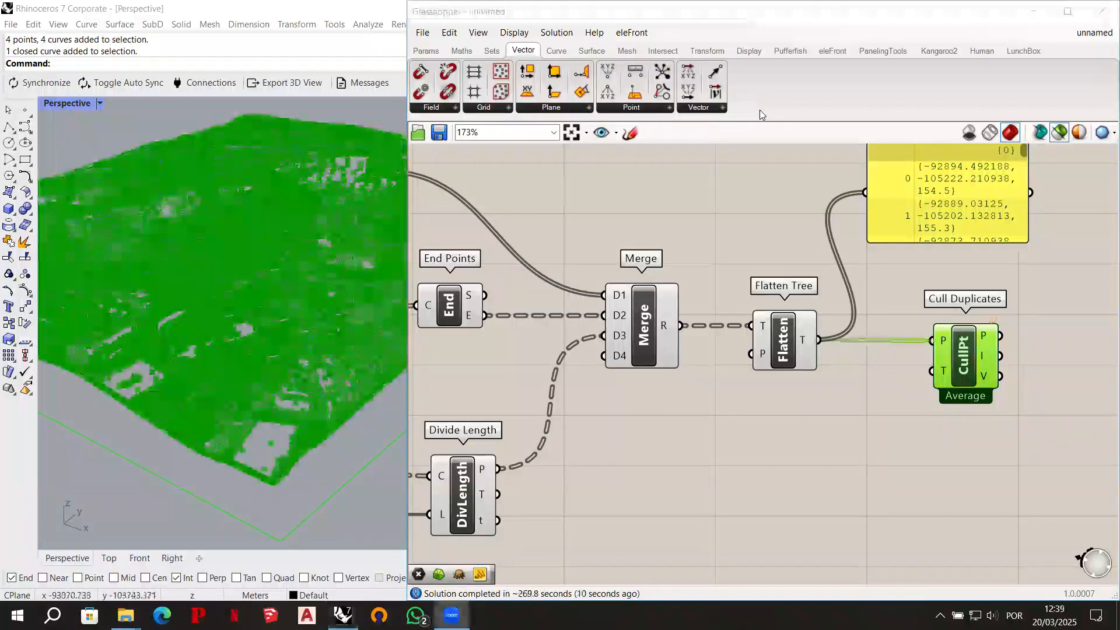
pyautogui.click(965, 359)
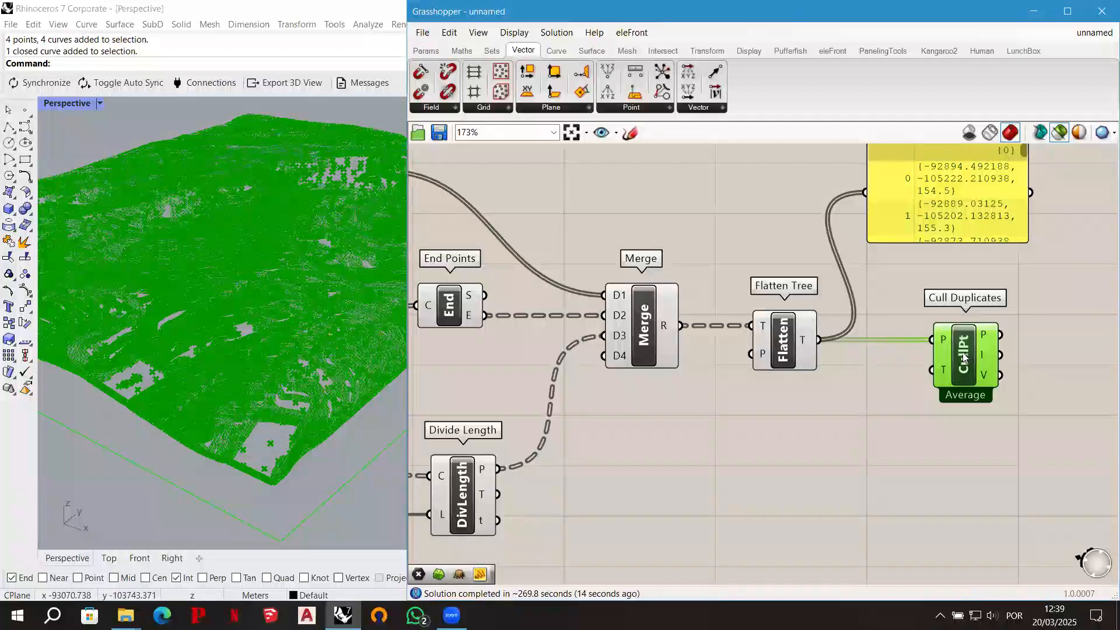
pyautogui.moveTo(965, 359); pyautogui.dragTo(963, 357)
pyautogui.moveTo(879, 400); pyautogui.dragTo(708, 414, button='right')
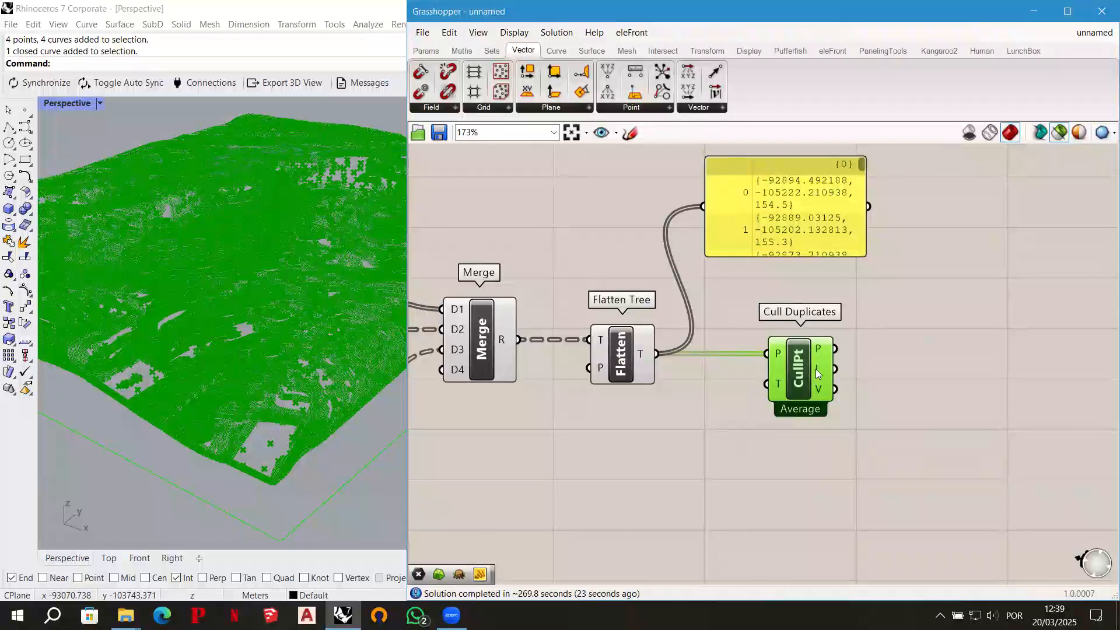
pyautogui.moveTo(803, 365); pyautogui.dragTo(797, 365)
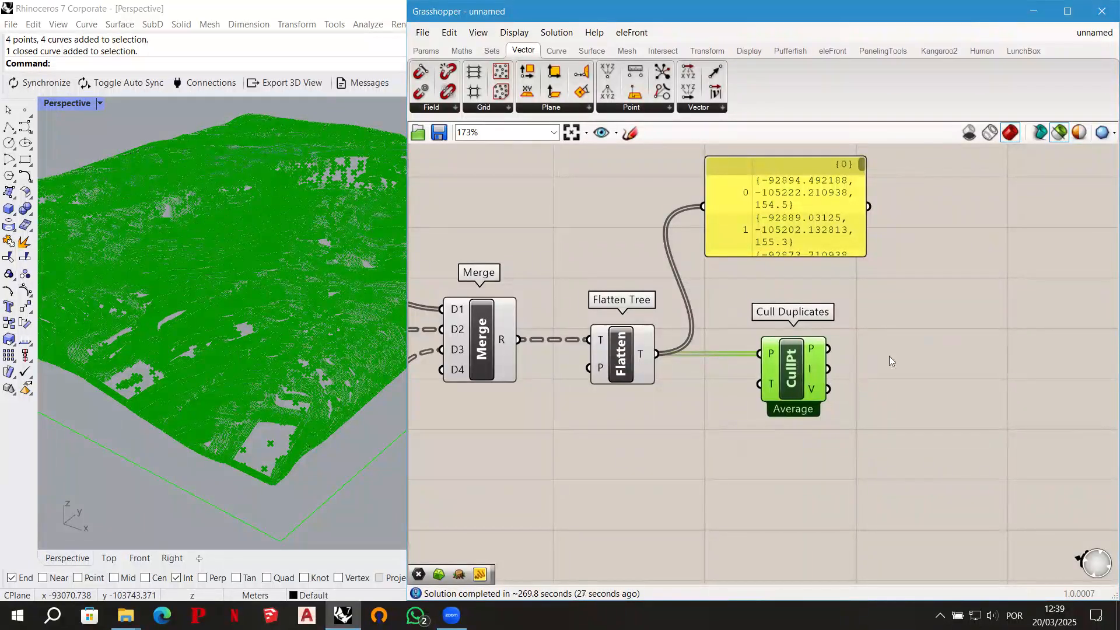
pyautogui.click(913, 350)
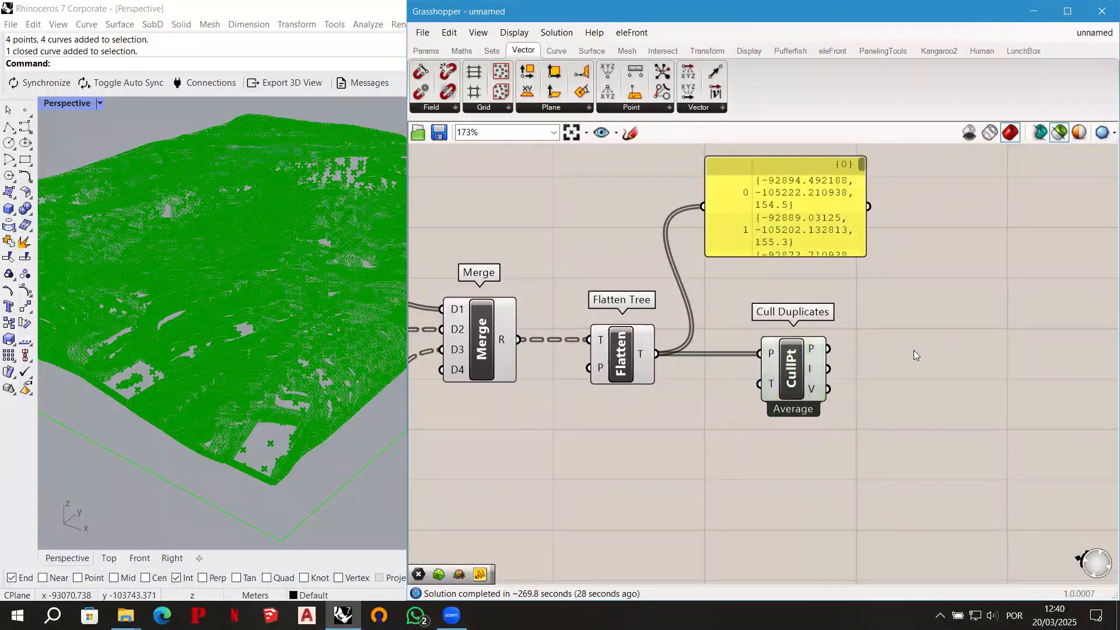
# - Add a Delaunay Mesh component beyond Cull Duplicates and connect Cull Duplicates' P output to its P input
pyautogui.doubleClick(901, 401)
pyautogui.write('del')
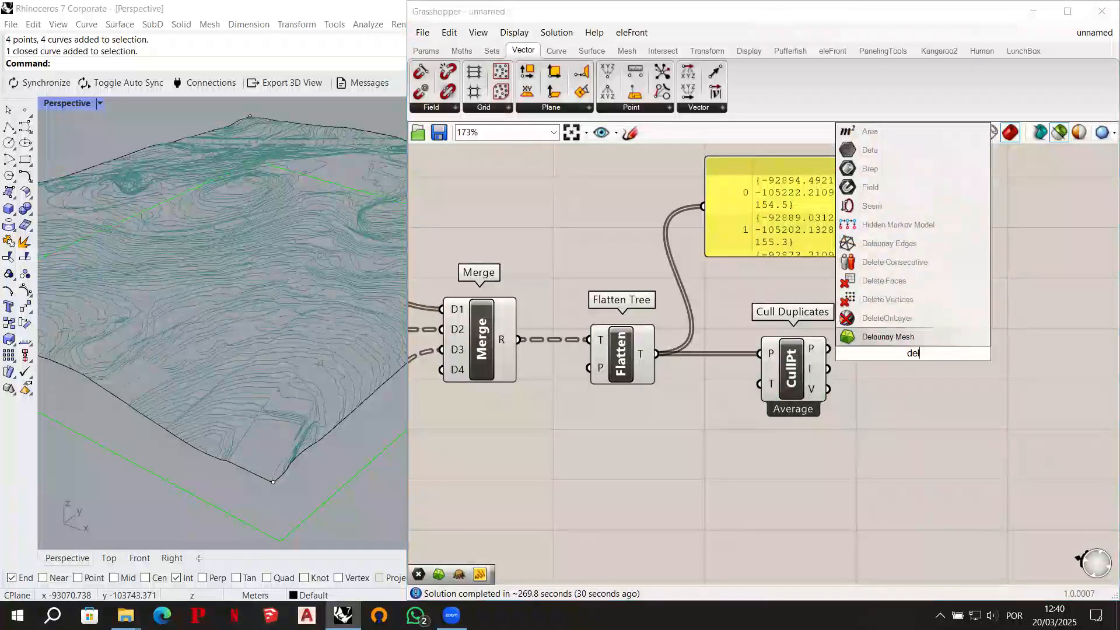
pyautogui.write('aunay mesh')
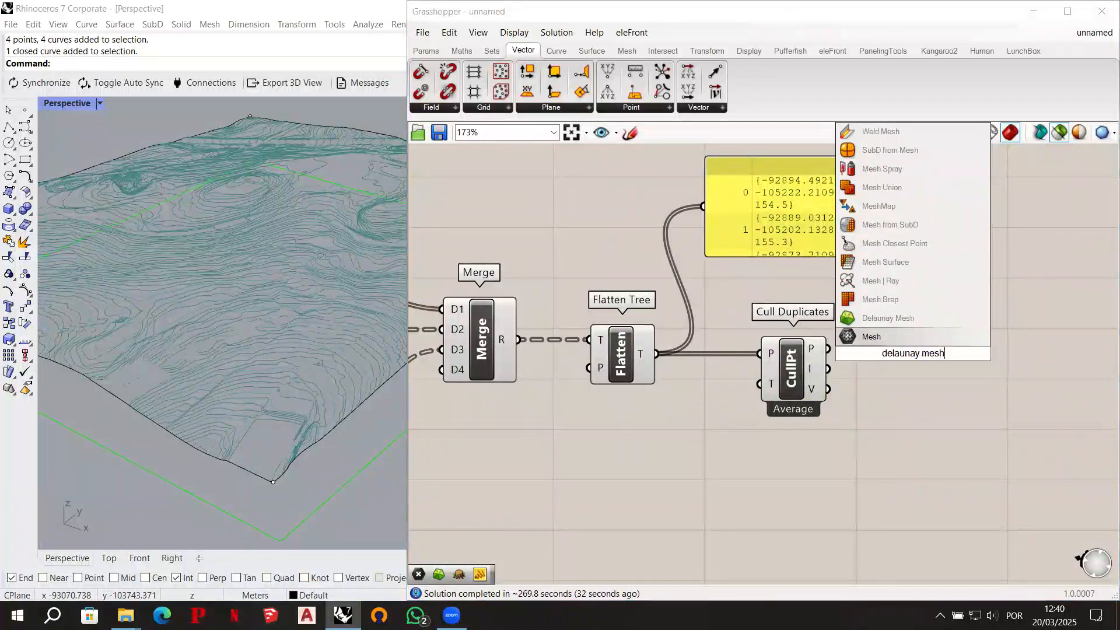
pyautogui.click(920, 319)
pyautogui.moveTo(908, 358); pyautogui.dragTo(932, 364)
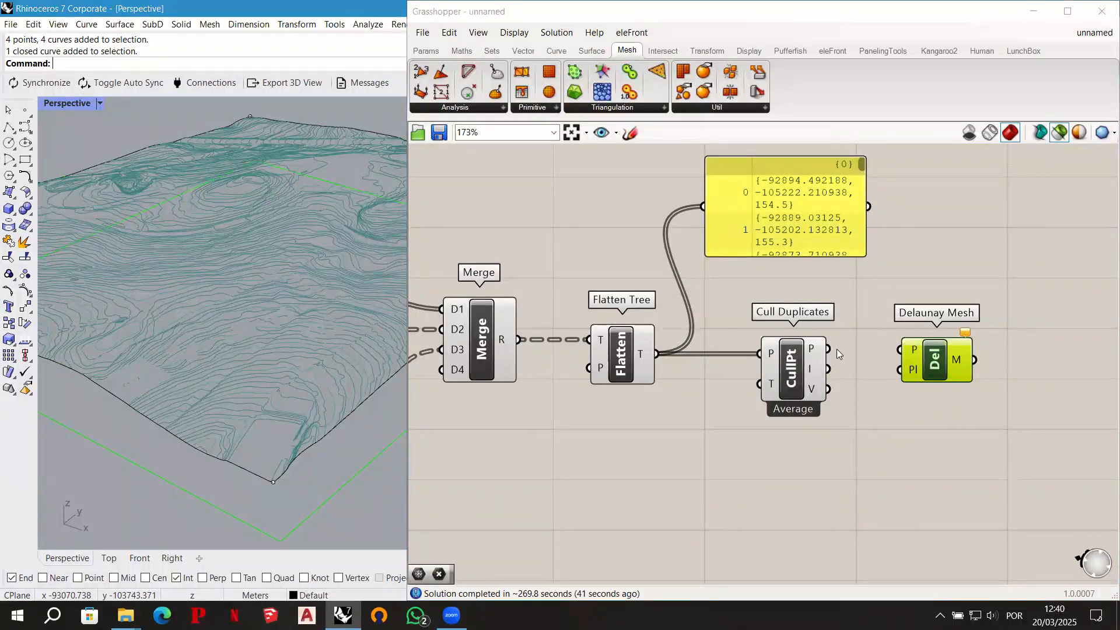
pyautogui.moveTo(828, 349); pyautogui.dragTo(900, 350)
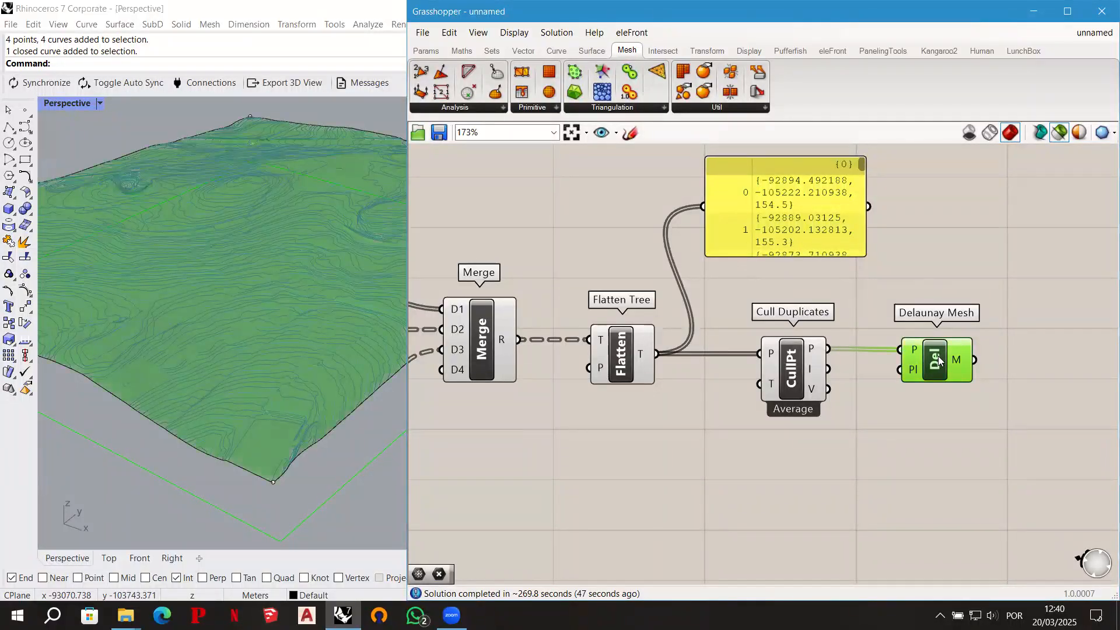
pyautogui.moveTo(939, 361); pyautogui.dragTo(941, 360)
pyautogui.scroll(4, 295, 348)
pyautogui.moveTo(304, 365); pyautogui.dragTo(297, 412, button='right')
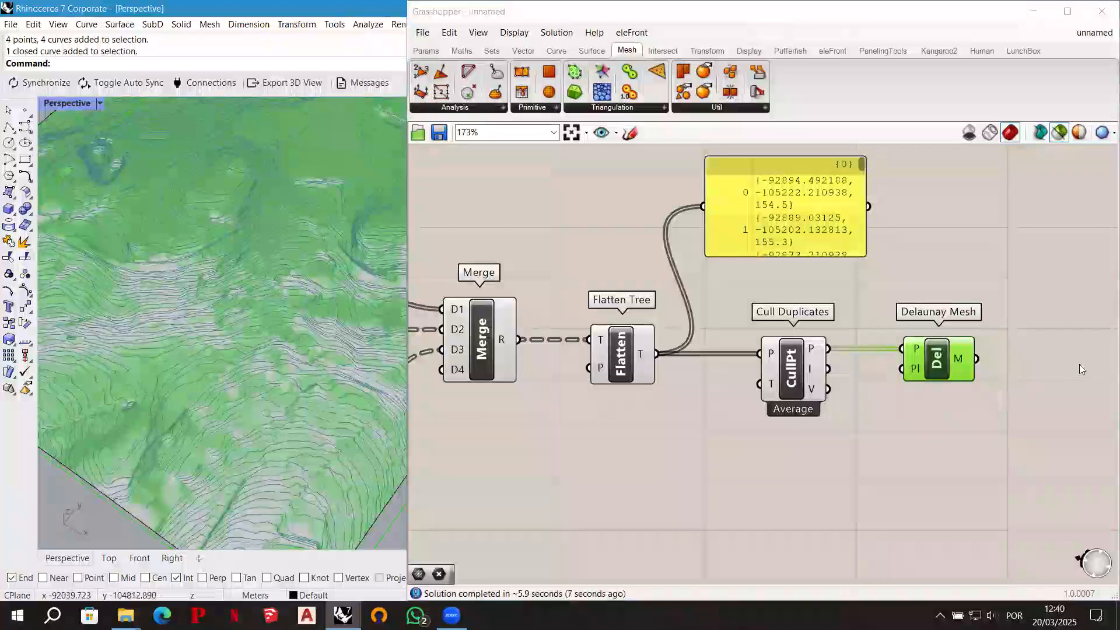
# - Add a Mesh parameter beyond Delaunay Mesh and connect Delaunay Mesh's M output to it
pyautogui.click(1033, 357)
pyautogui.doubleClick(1033, 357)
pyautogui.write('mesh')
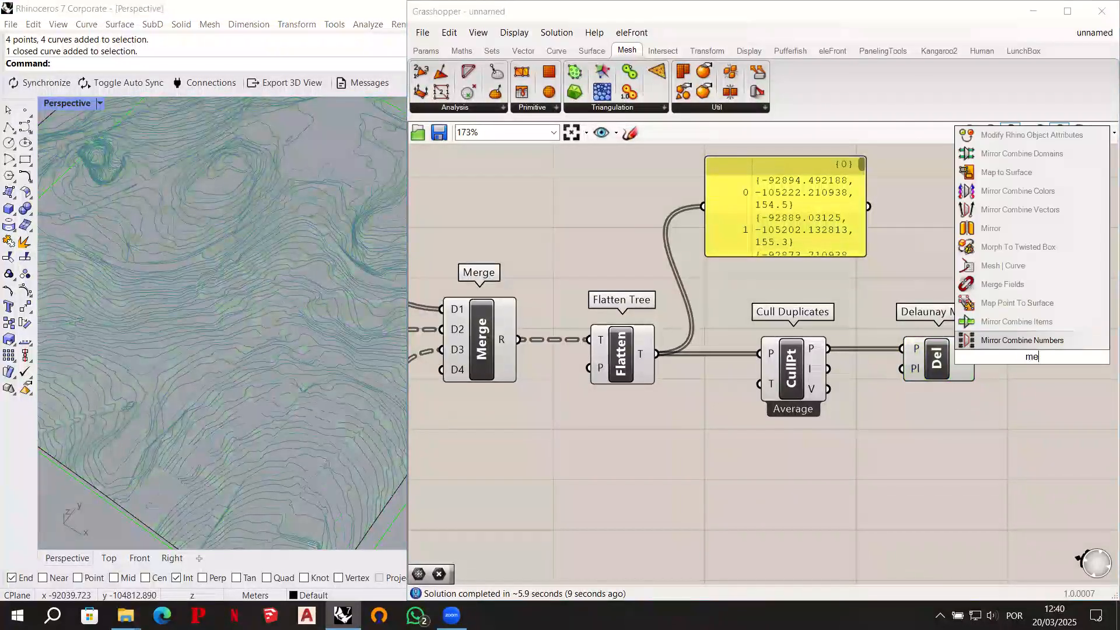
pyautogui.press('Return')
pyautogui.moveTo(1032, 357); pyautogui.dragTo(1055, 360)
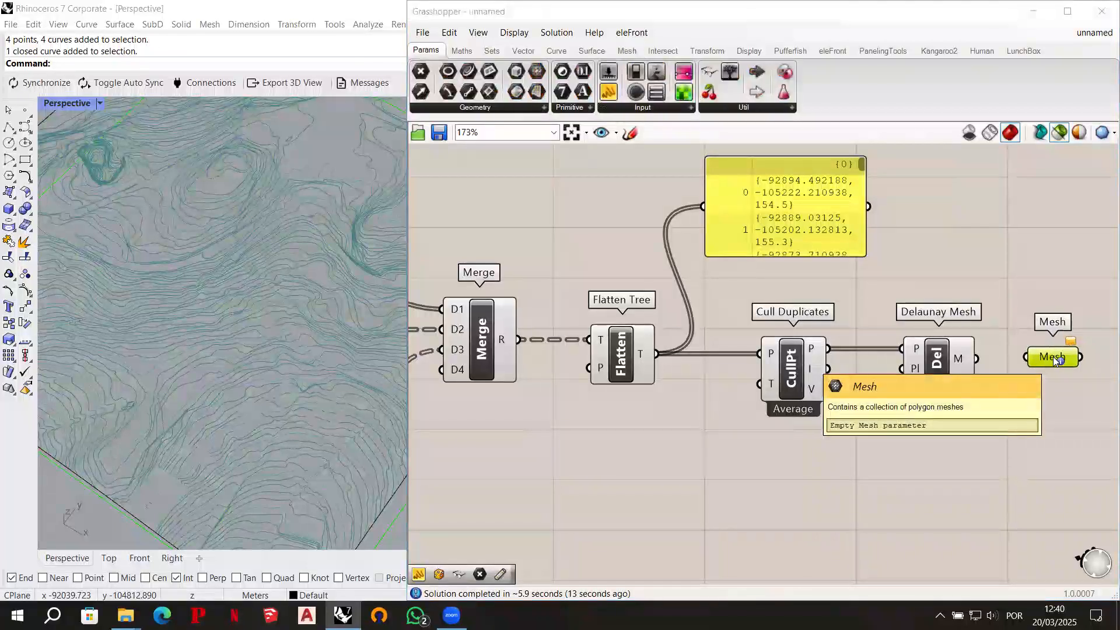
pyautogui.keyDown('ctrl'); pyautogui.keyDown('alt'); pyautogui.click(1055, 360); pyautogui.keyUp('alt'); pyautogui.keyUp('ctrl')
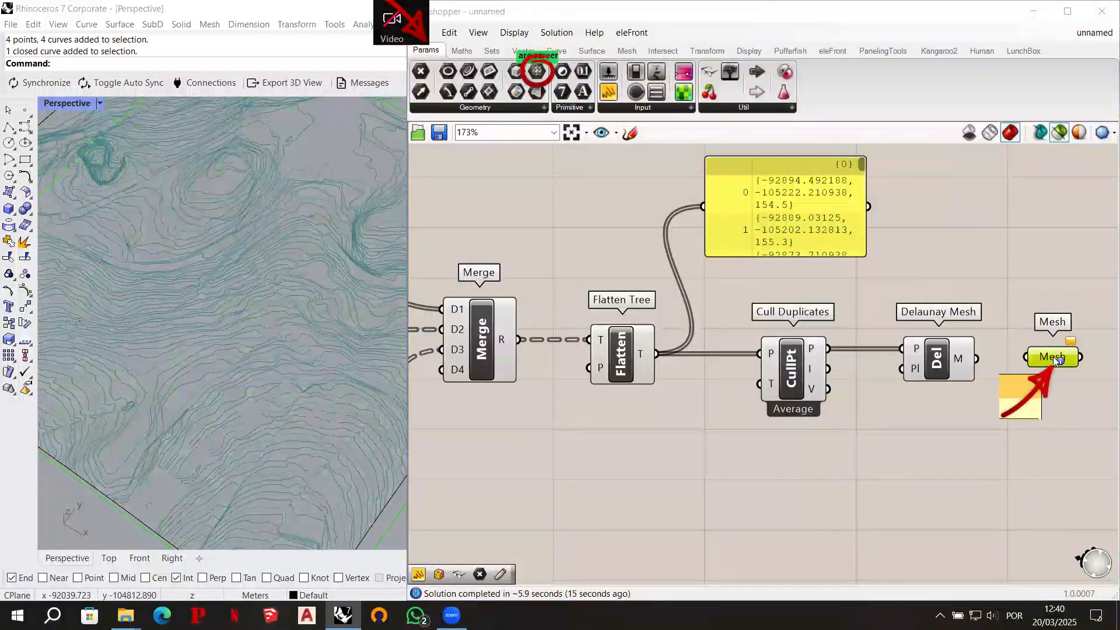
pyautogui.moveTo(978, 358); pyautogui.dragTo(1027, 359)
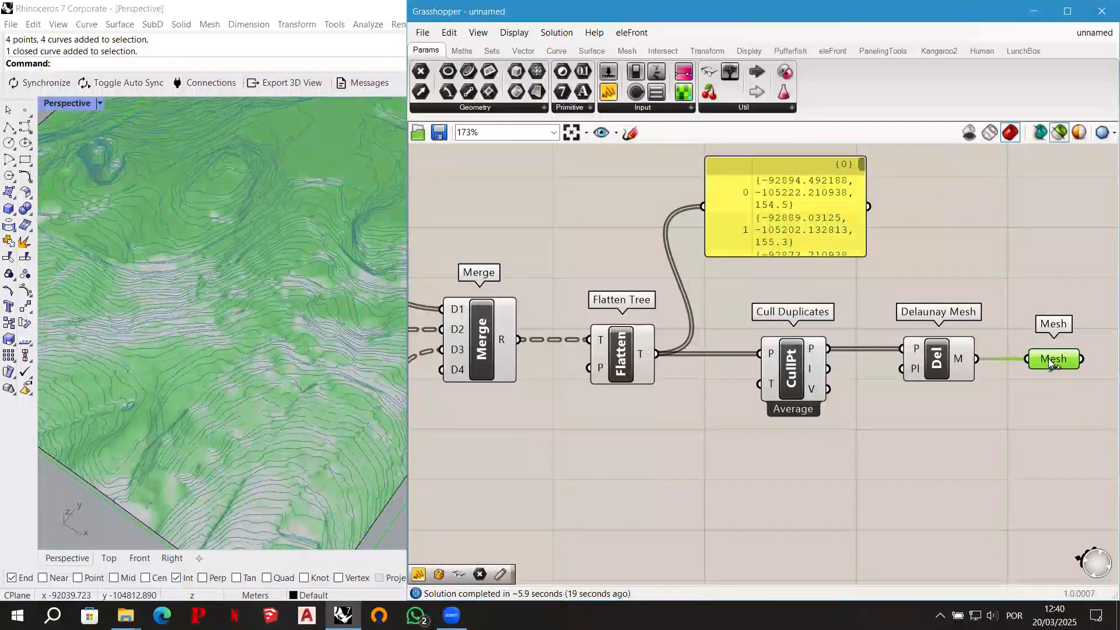
# - Internalise the terrain data in the Mesh parameter and put the parameter in a group
pyautogui.rightClick(1040, 360)
pyautogui.click(1042, 558)
pyautogui.middleClick(1047, 316)
pyautogui.click(1046, 276)
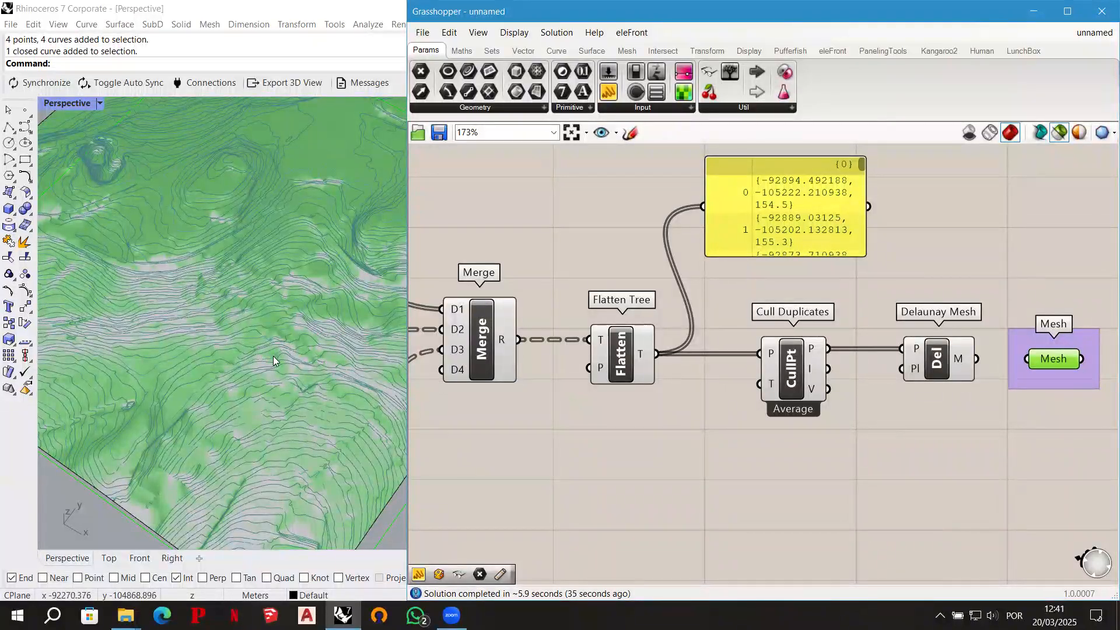
# - Rename the grouped Mesh parameter PRELIMINARY TERRAIN and move it farther away from Delaunay Mesh
pyautogui.scroll(4, 277, 354)
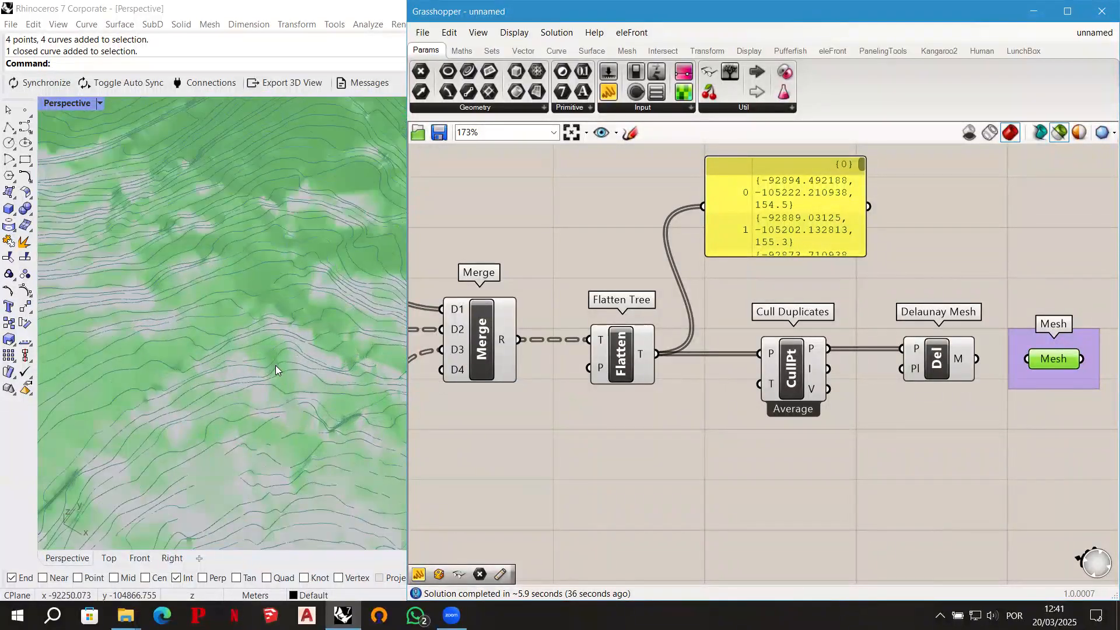
pyautogui.scroll(2, 268, 341)
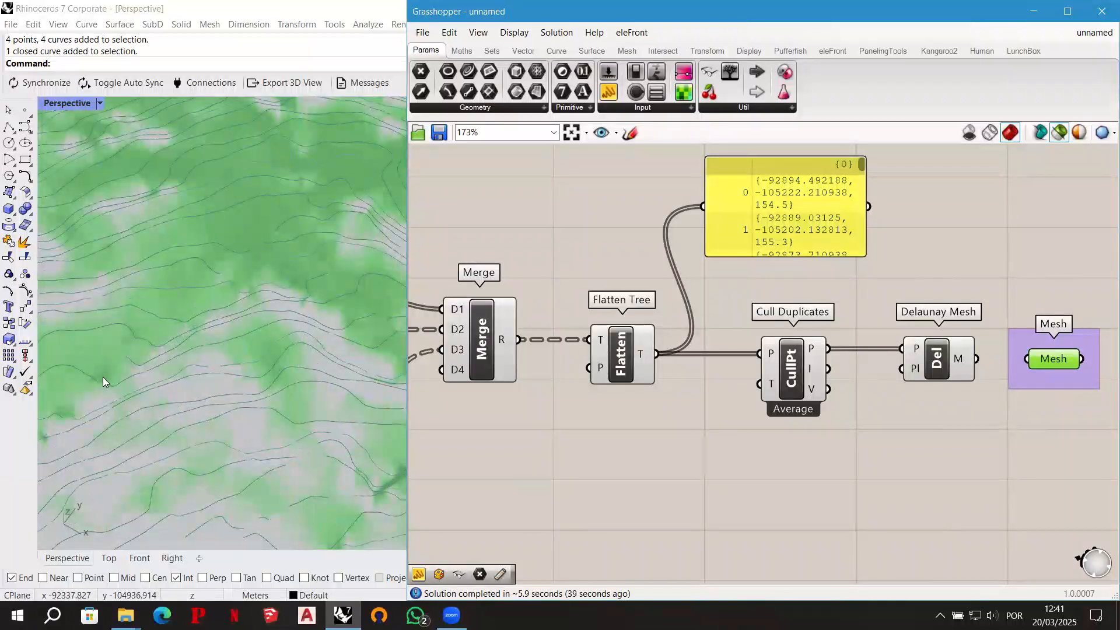
pyautogui.scroll(-3, 330, 338)
pyautogui.scroll(3, 140, 237)
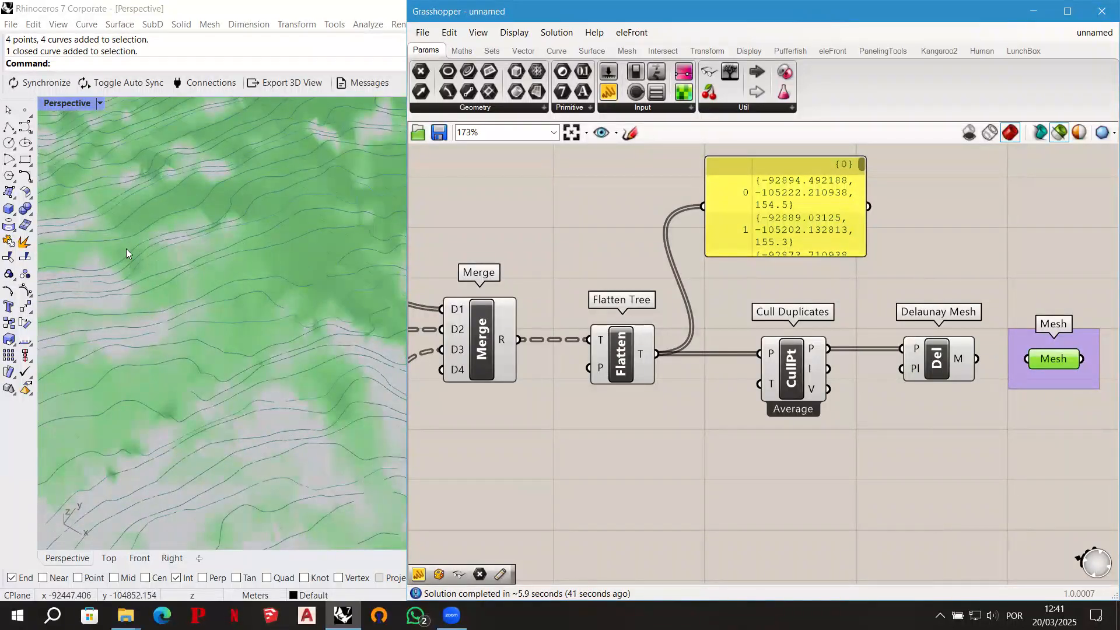
pyautogui.scroll(2, 222, 415)
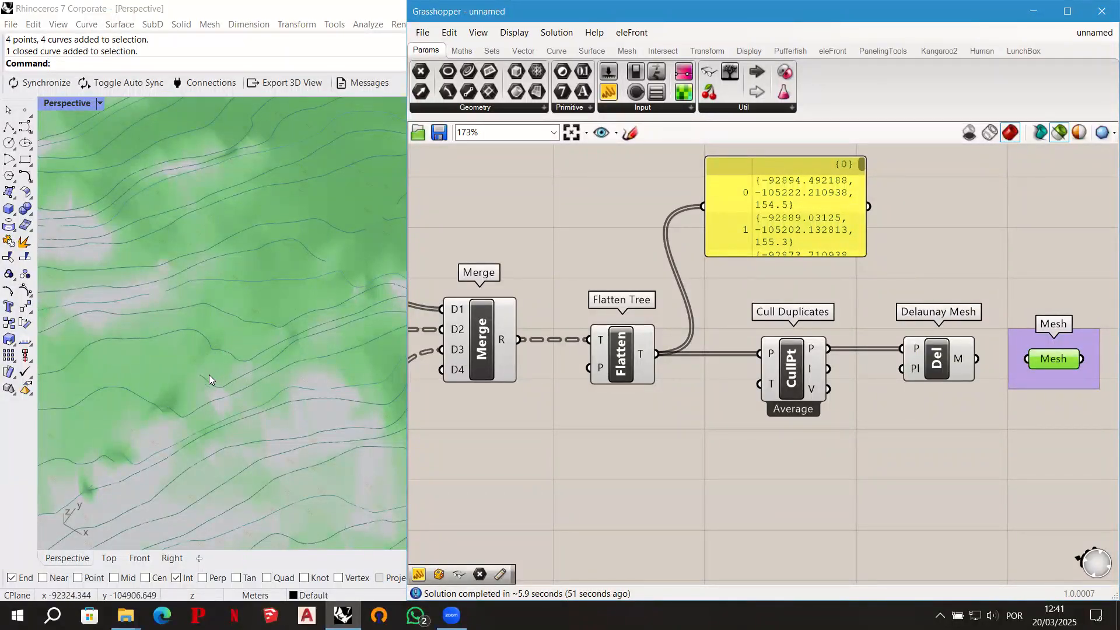
pyautogui.rightClick(1057, 365)
pyautogui.write('PRELIMI')
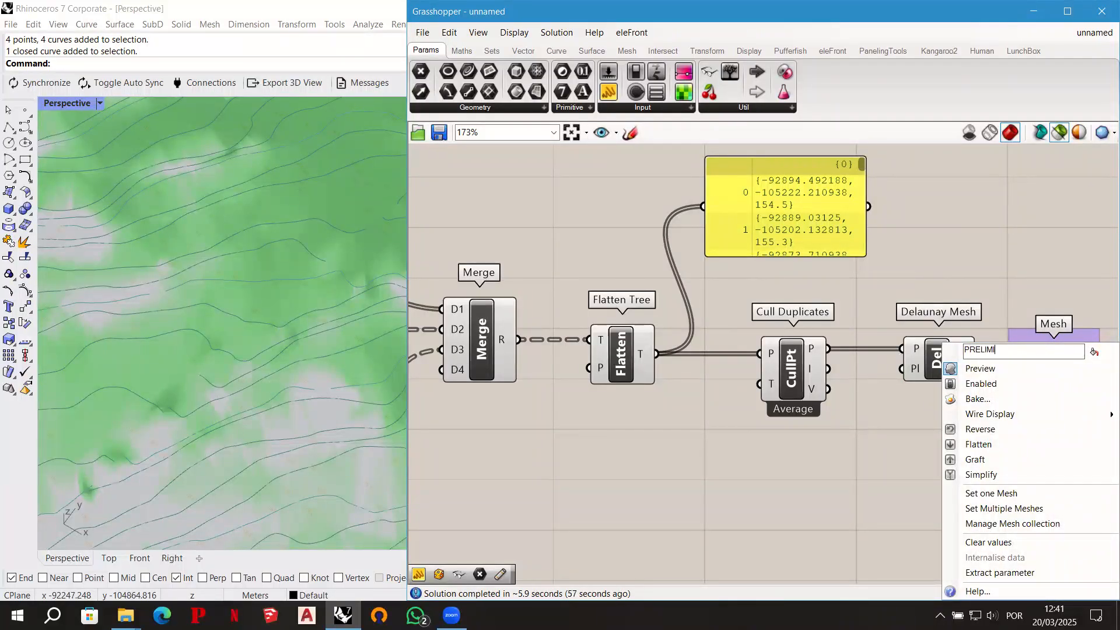
pyautogui.write('NARY TERRAIN')
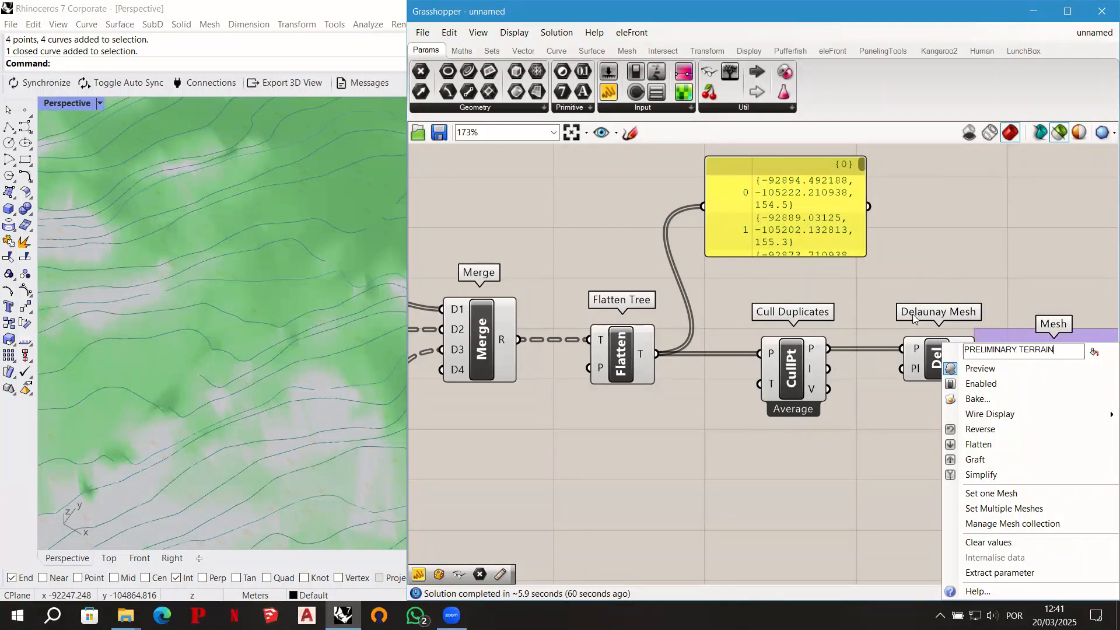
pyautogui.press('Return')
pyautogui.moveTo(1018, 239); pyautogui.dragTo(893, 234, button='right')
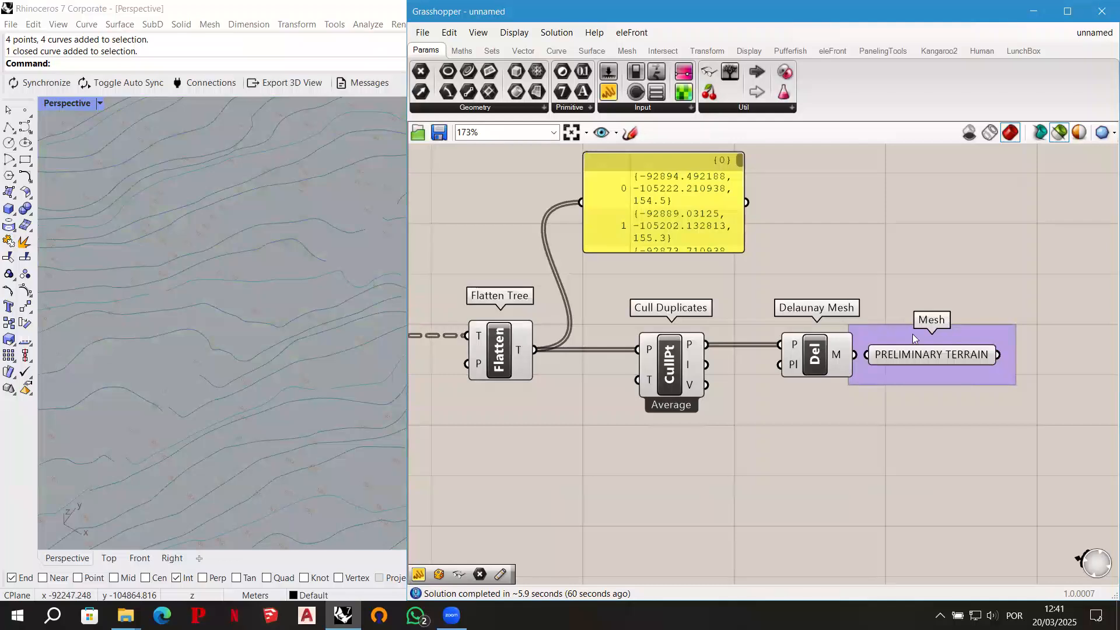
pyautogui.moveTo(923, 356); pyautogui.dragTo(971, 356)
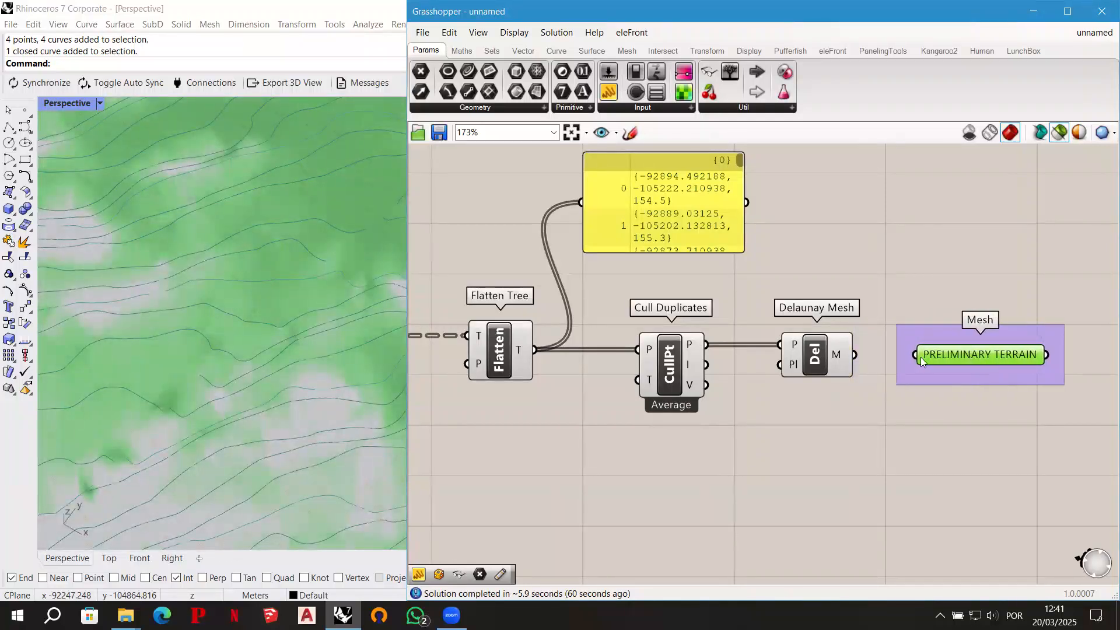